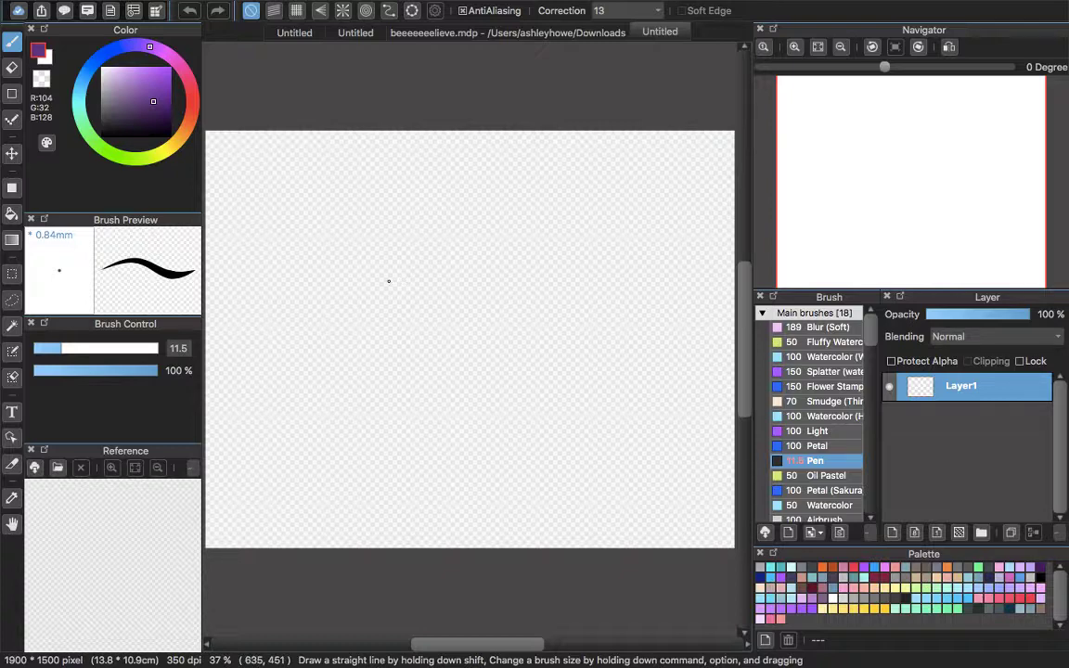
Sketch the animal head's curved forehead in purple pen strokes and start the brow notch below it.
drag(394, 301, 492, 217)
drag(387, 299, 501, 214)
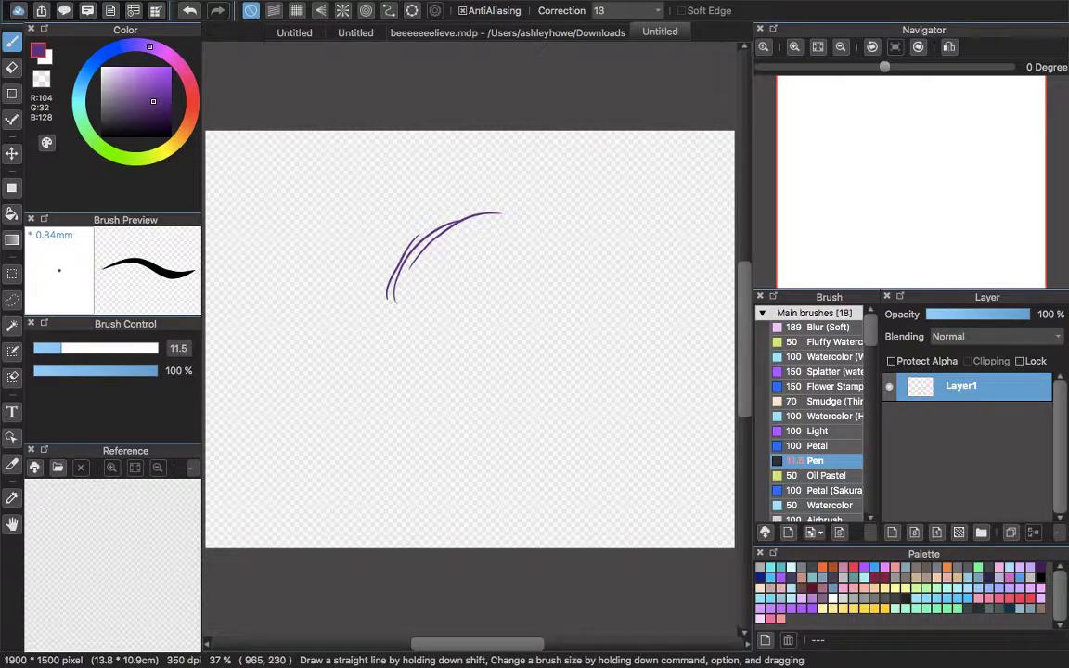
drag(390, 310, 409, 325)
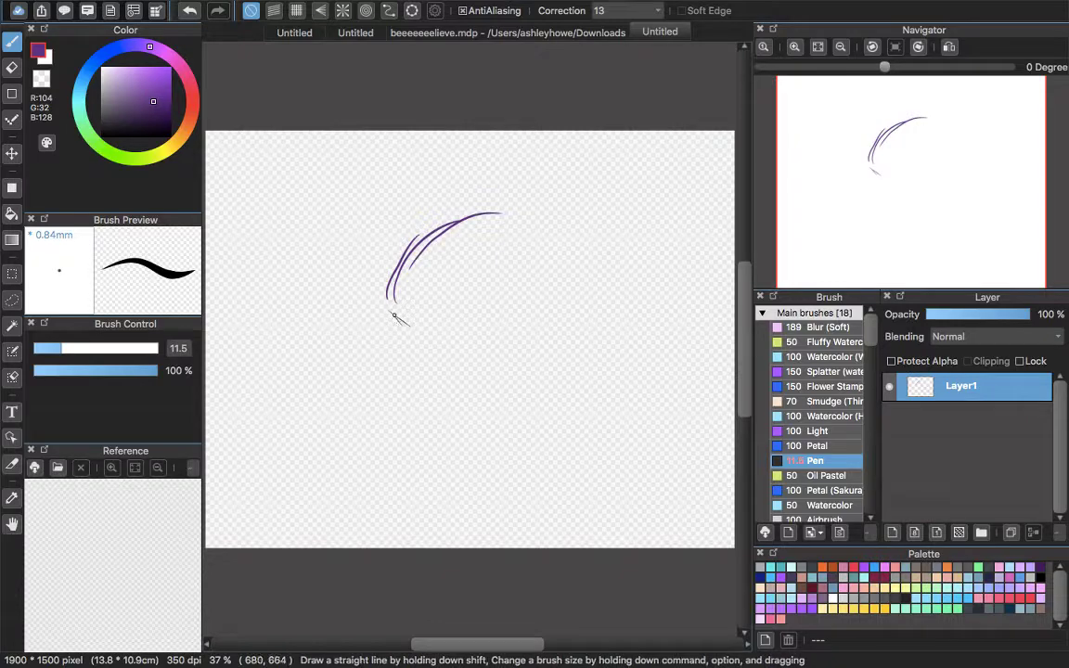
Sketch the brow notch, slanted muzzle, chin, long jawline, curved cheek and small nose lines of the head.
mouse_move(393, 314)
mouse_down()
mouse_move(407, 338)
mouse_move(370, 381)
mouse_move(391, 415)
mouse_up()
drag(370, 386, 415, 418)
drag(415, 419, 539, 357)
drag(527, 350, 538, 295)
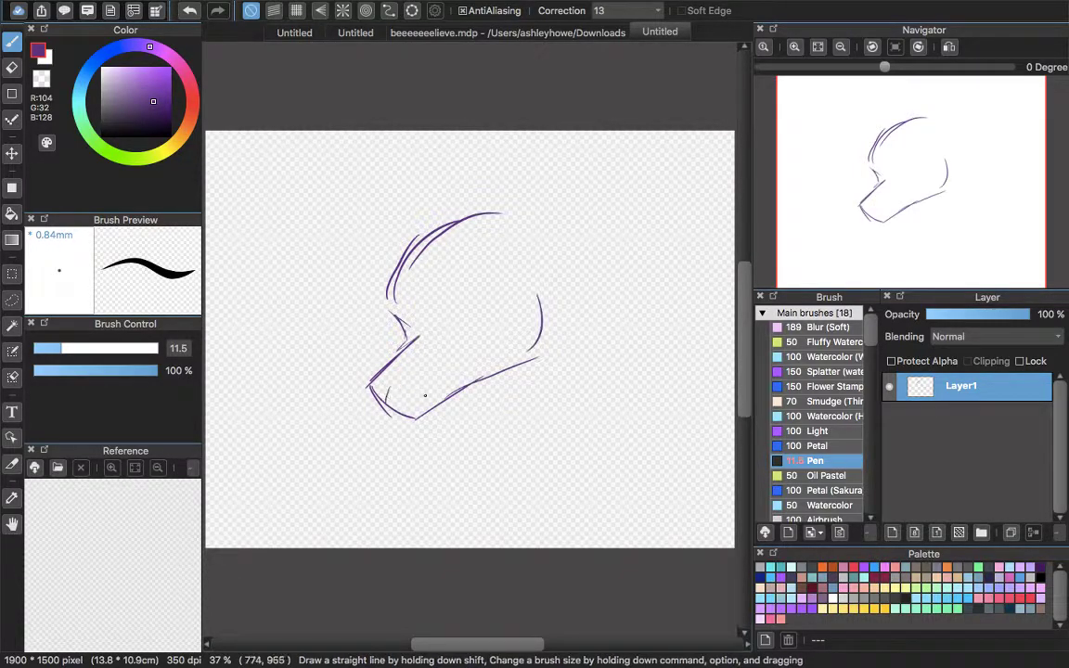
drag(386, 403, 389, 390)
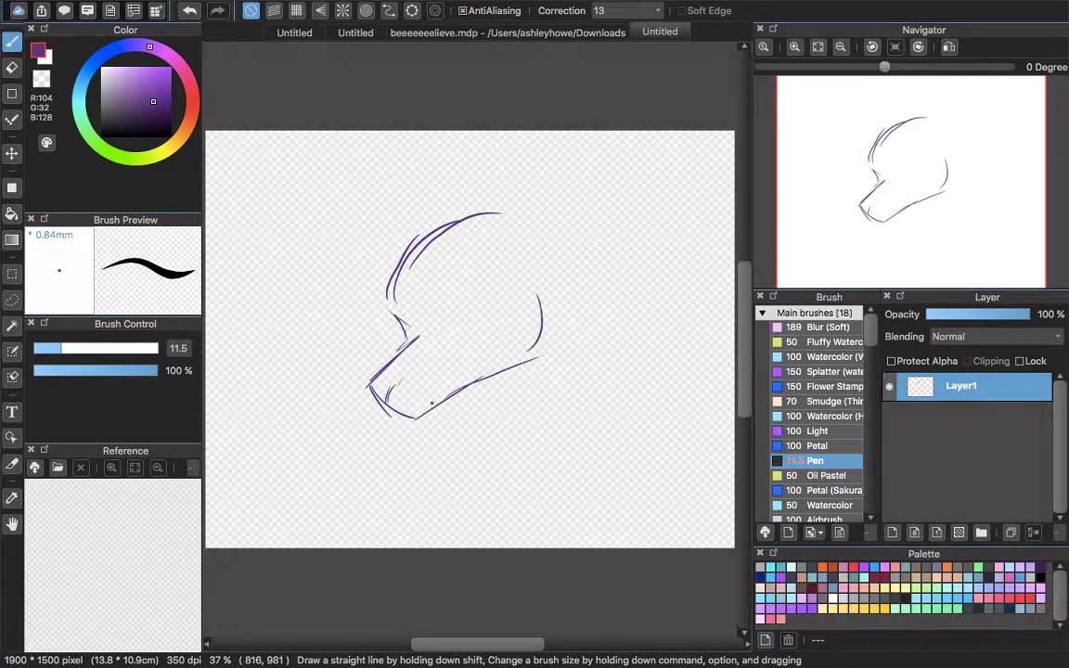
Sketch the mouth line from the chin up along the muzzle in separate strokes, with a small hook at its rear corner.
scroll(431, 403, right, 9)
scroll(431, 402, up, 6)
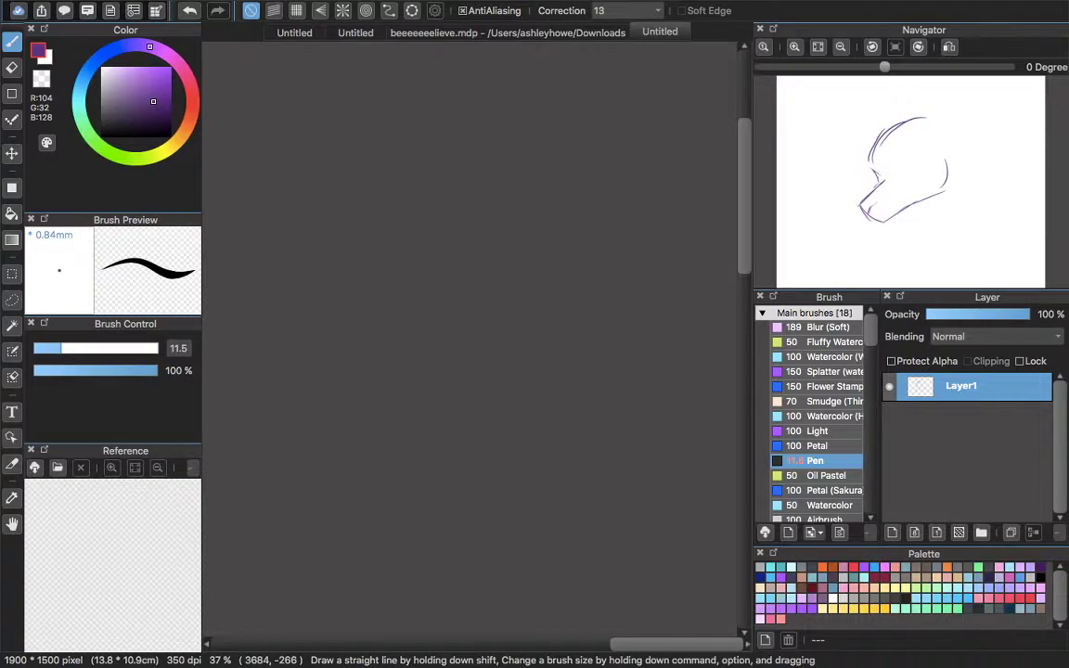
scroll(464, 372, left, 8)
scroll(464, 371, down, 5)
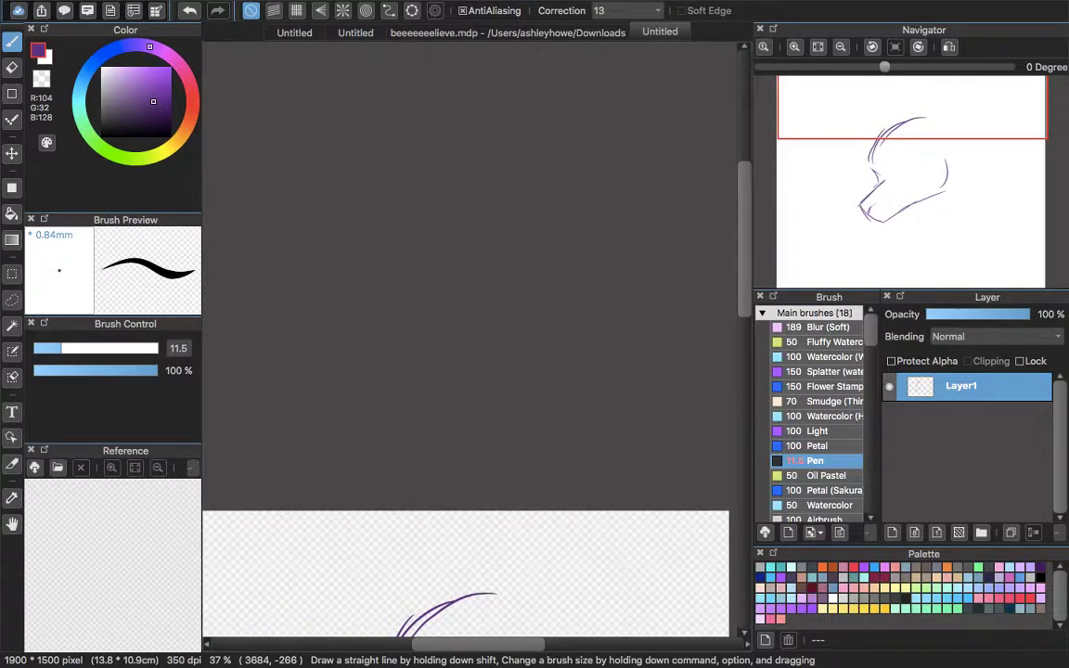
scroll(448, 350, down, 5)
scroll(448, 351, left, 1)
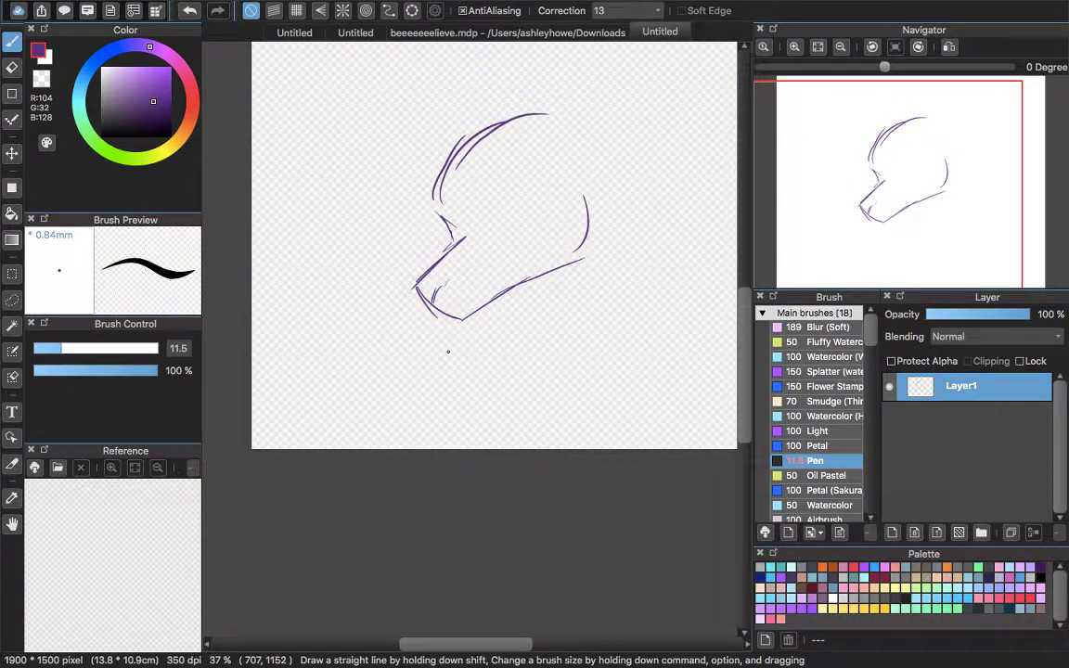
scroll(448, 352, up, 5)
scroll(448, 352, up, 2)
scroll(448, 351, right, 1)
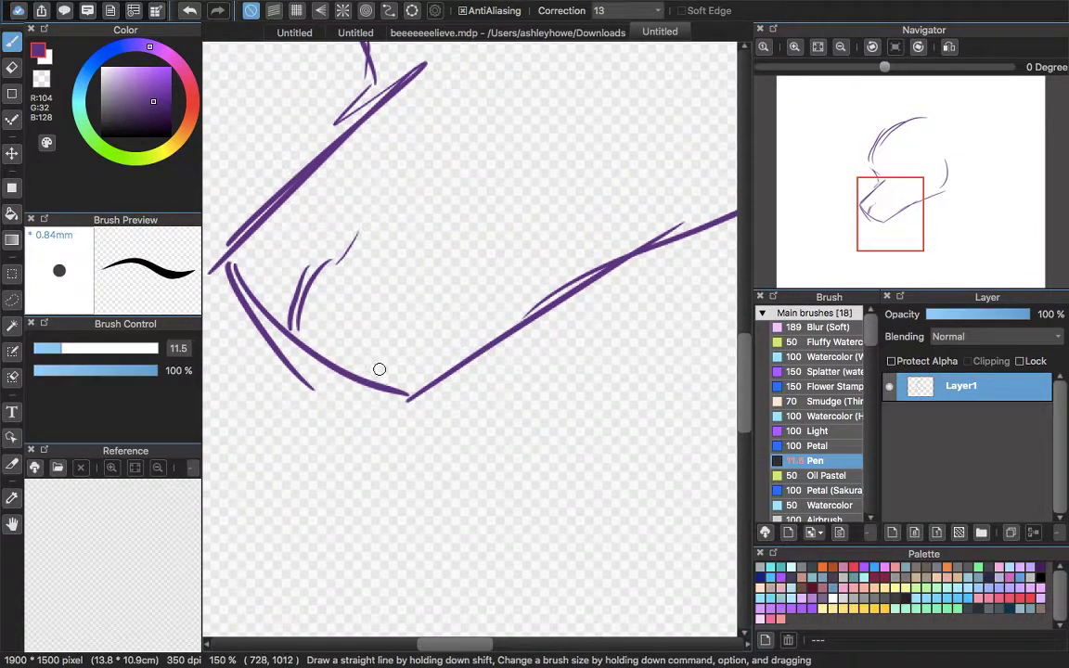
drag(366, 375, 423, 354)
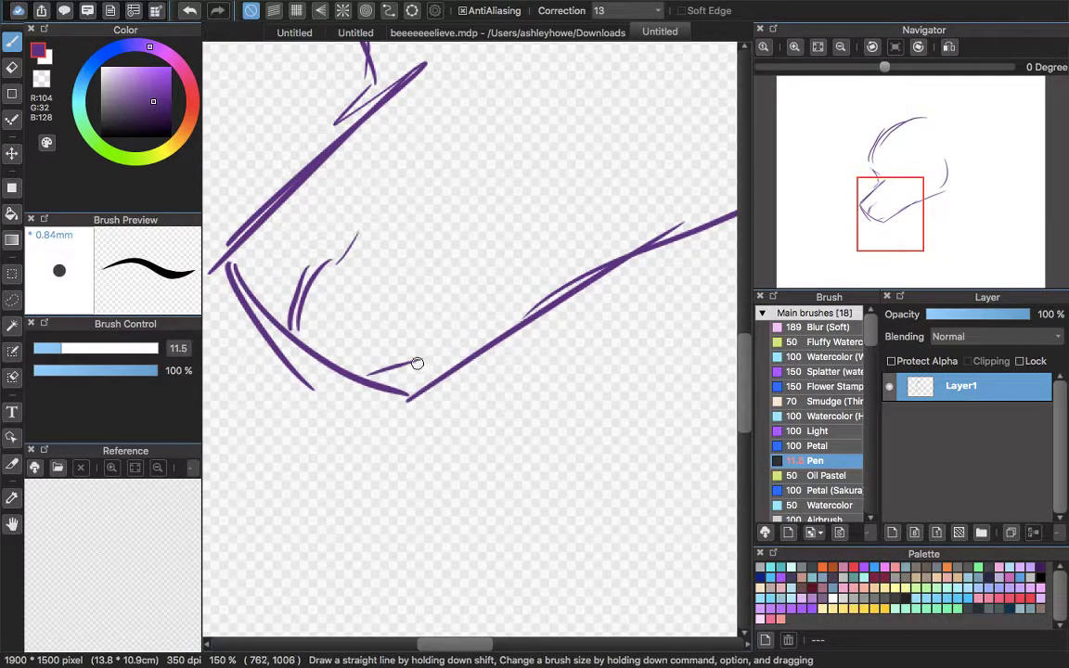
mouse_move(408, 360)
mouse_down()
mouse_move(438, 328)
mouse_move(454, 271)
mouse_up()
drag(497, 228, 544, 175)
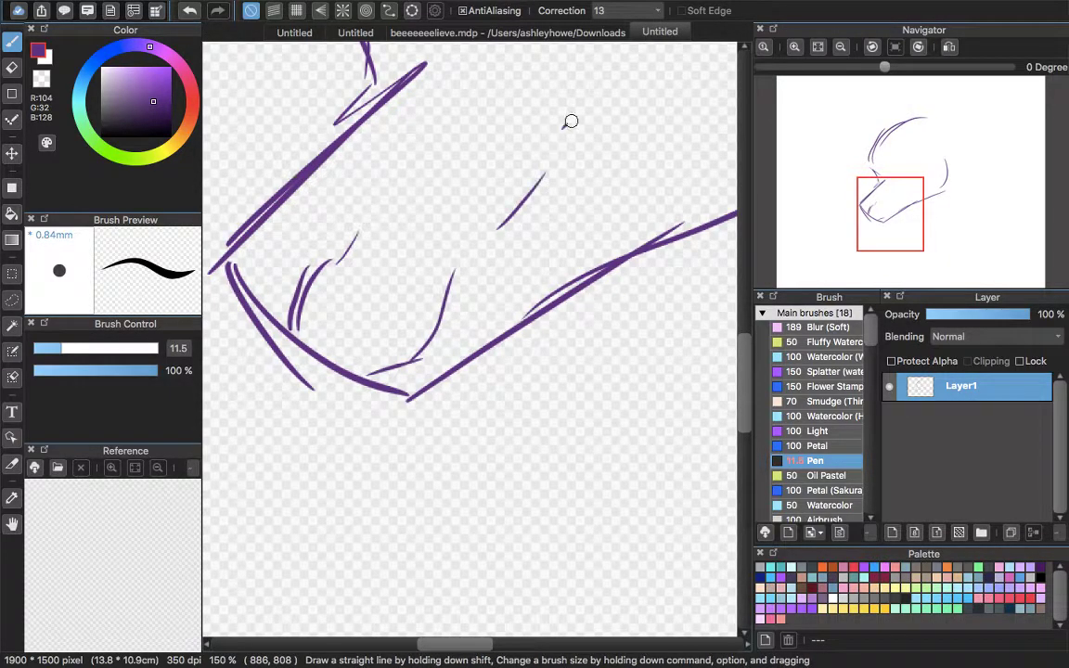
mouse_move(562, 128)
mouse_down()
mouse_move(572, 119)
mouse_move(563, 141)
mouse_up()
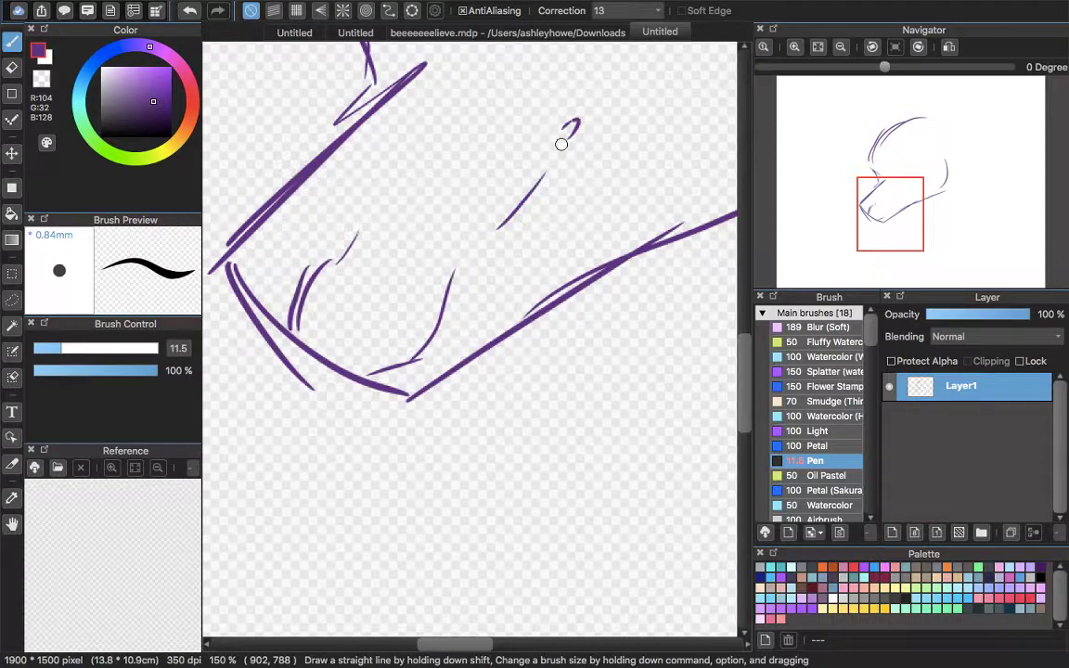
Draw a pointed fang in the gap of the mouth line, redoing the stroke until it joins both segments.
drag(454, 270, 496, 228)
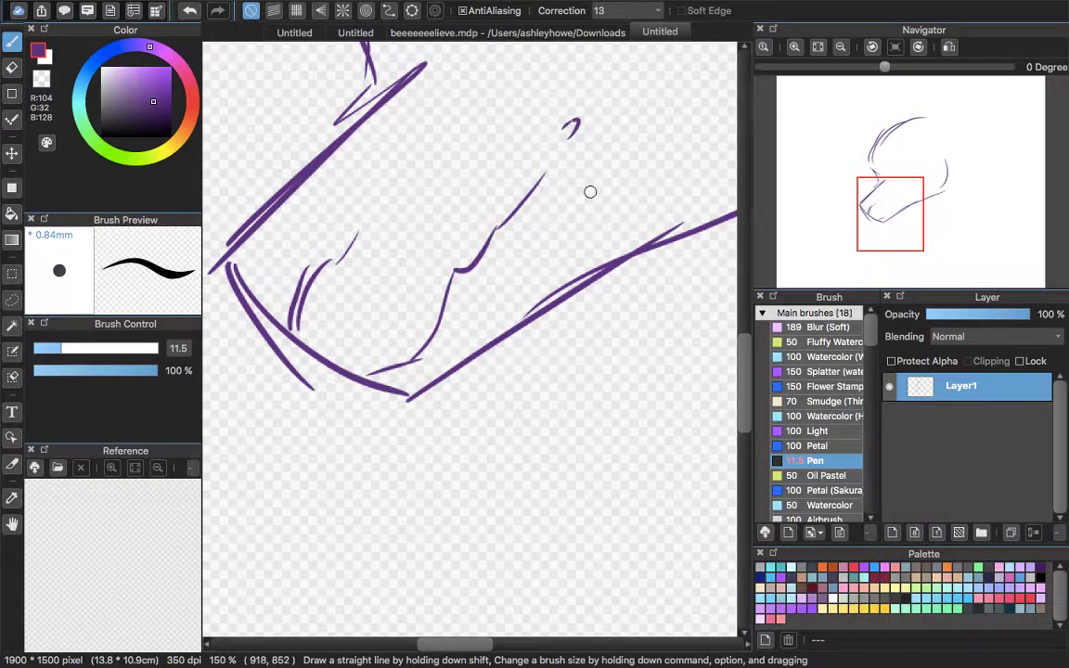
key(super+z)
mouse_move(451, 266)
mouse_down()
mouse_move(496, 253)
mouse_move(508, 229)
mouse_up()
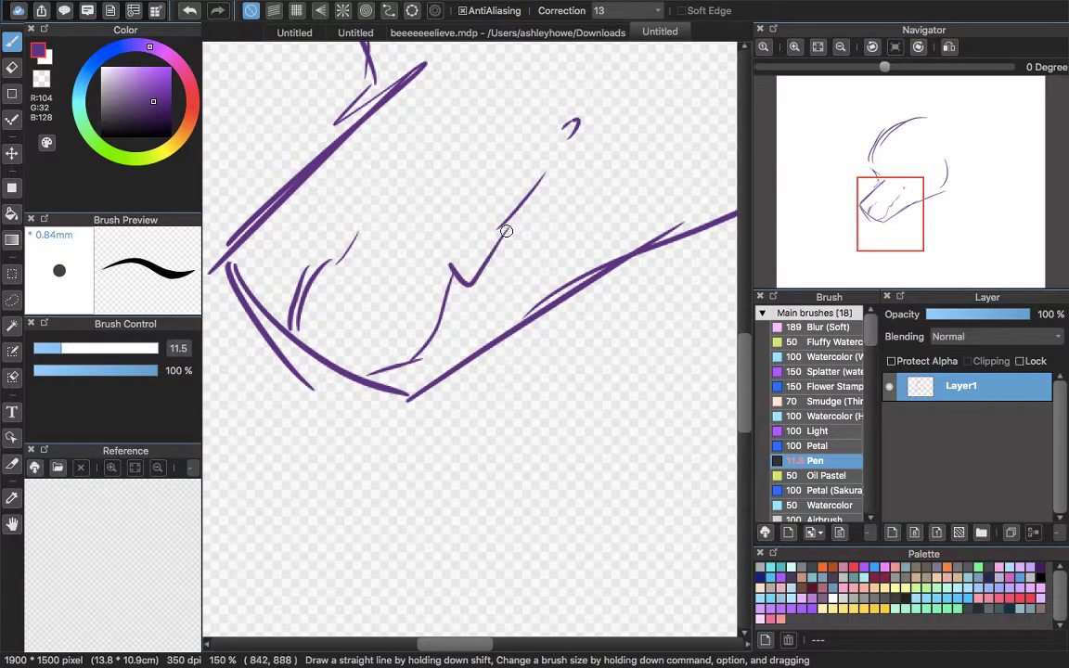
key(super+z)
drag(459, 270, 501, 221)
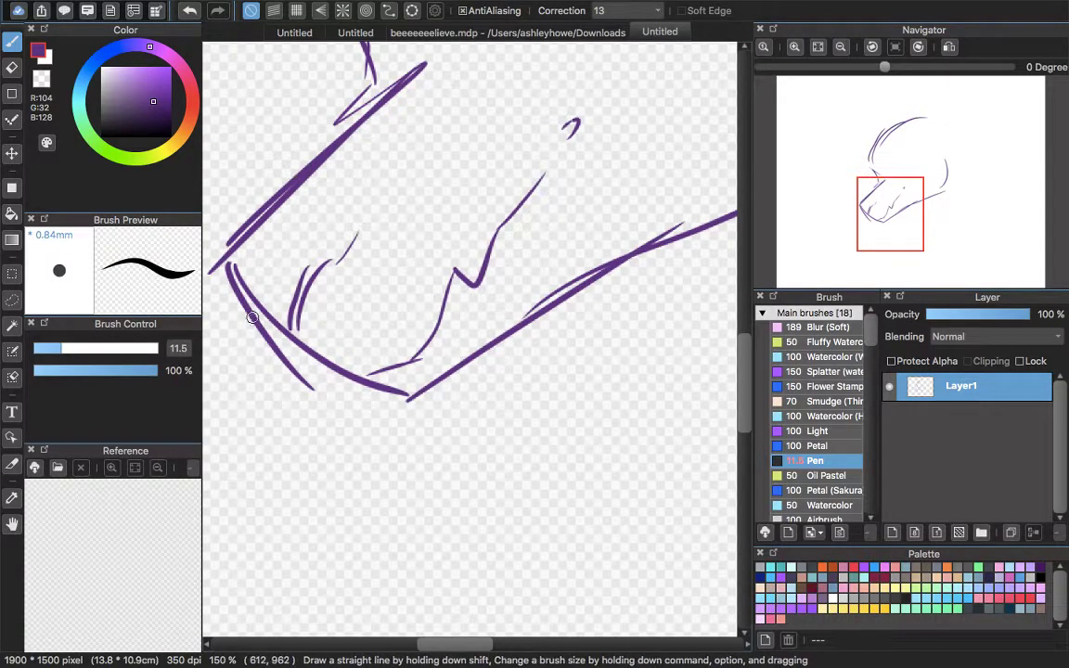
drag(286, 334, 256, 336)
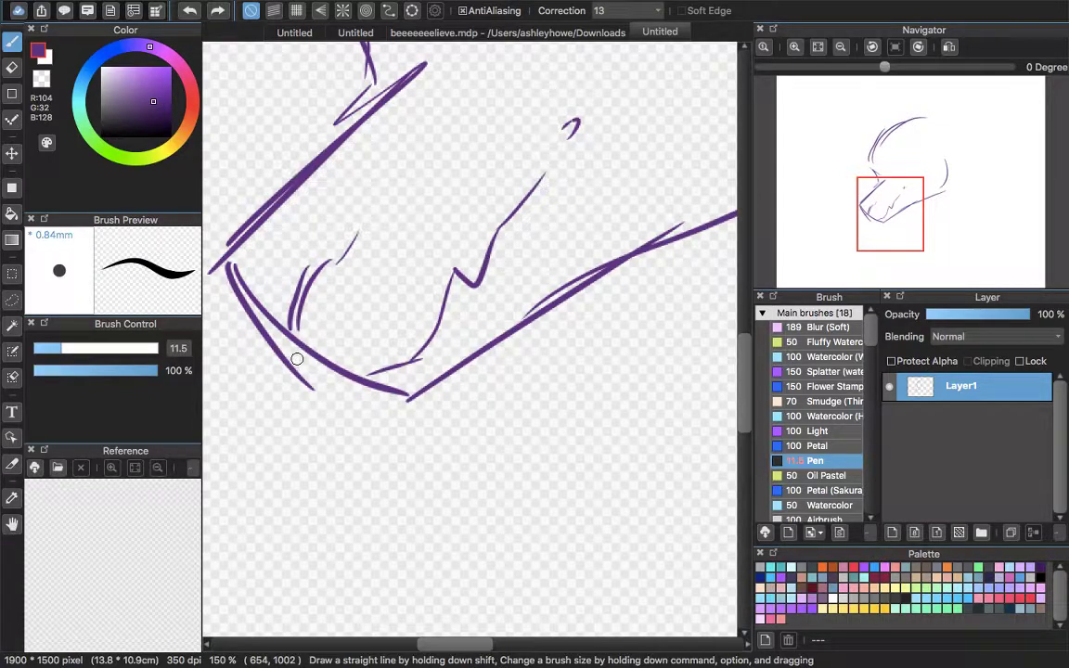
key(super+minus)
key(super+minus)
key(super+minus)
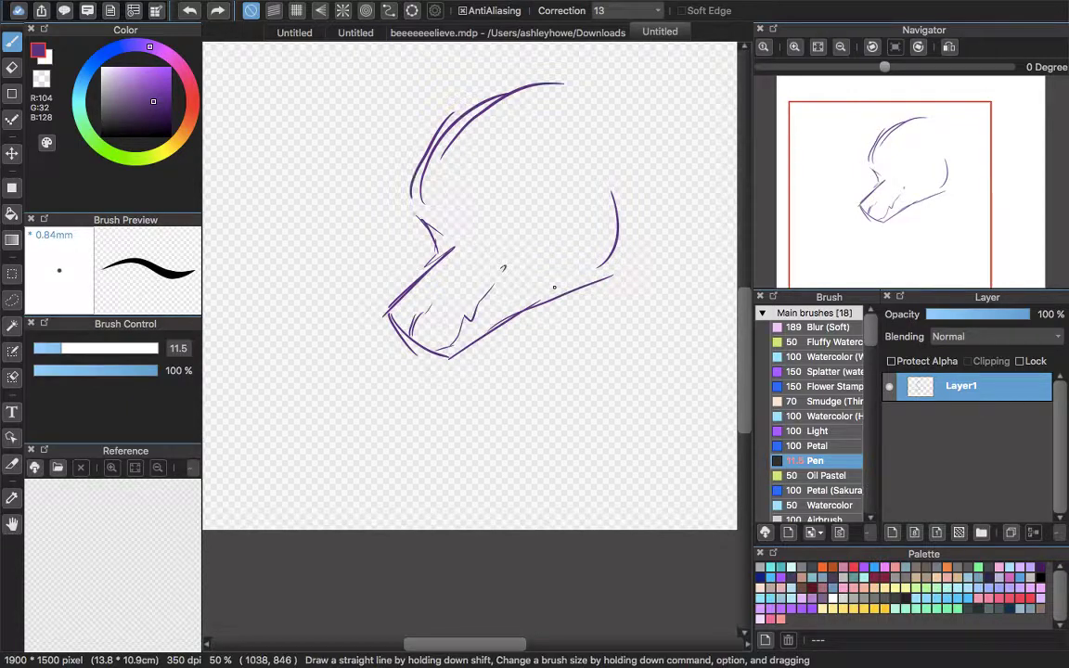
drag(453, 247, 470, 218)
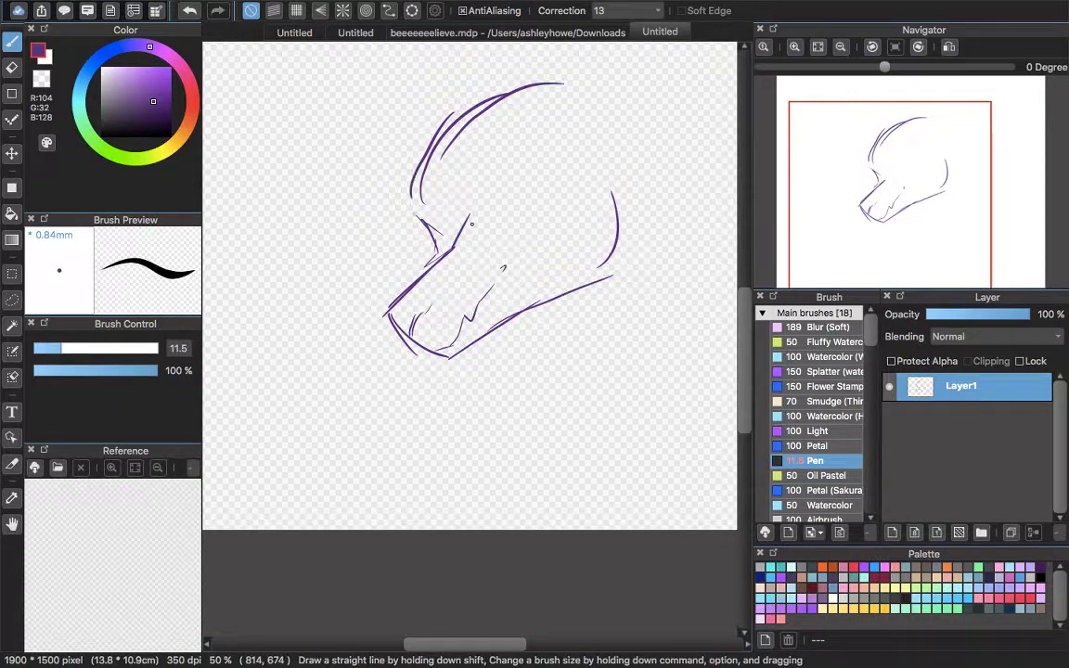
drag(461, 173, 481, 220)
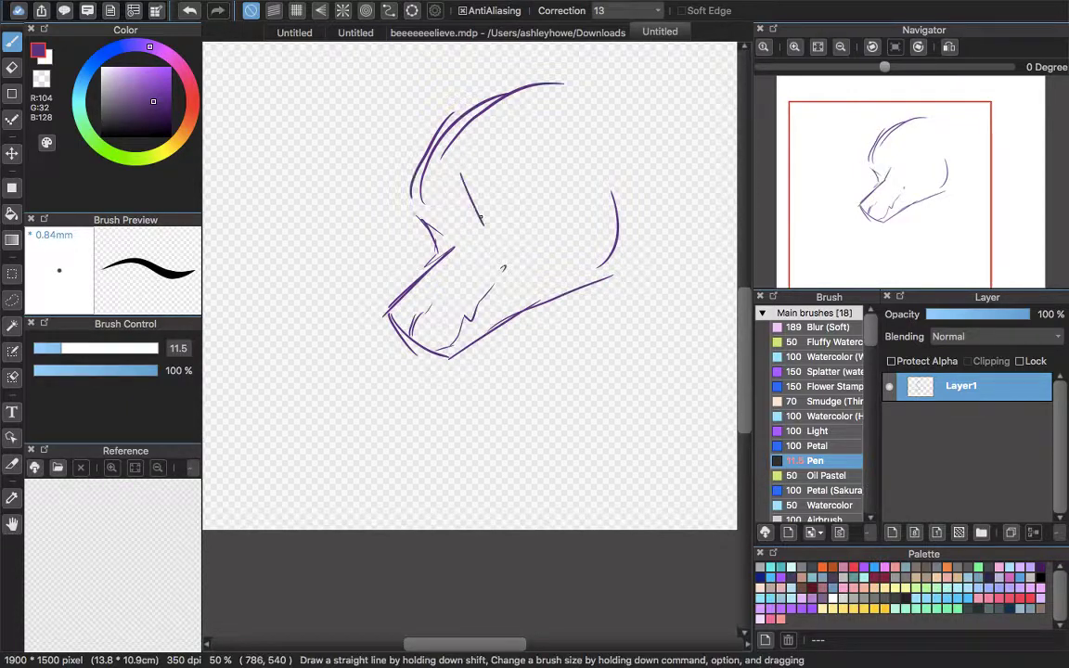
key(super+z)
drag(467, 167, 477, 236)
drag(476, 235, 552, 167)
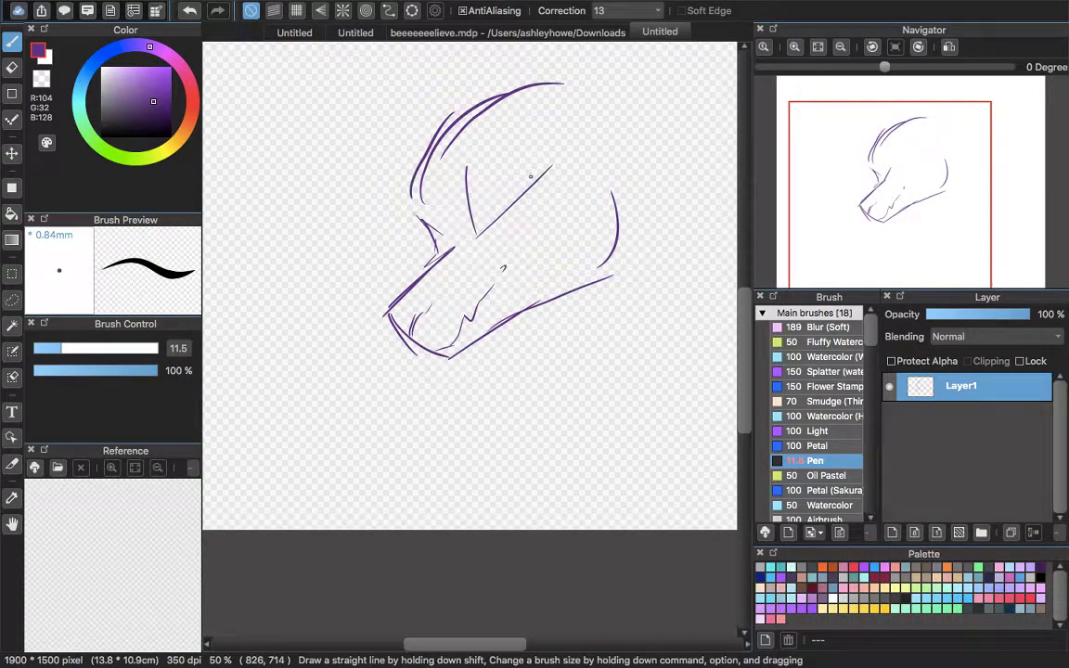
key(super+z)
key(super+z)
Sketch the slanted triangular eye above the muzzle with a V-shaped outline, a straight upper lid, an iris curve and a small pupil.
mouse_move(467, 182)
mouse_down()
mouse_move(479, 246)
mouse_move(552, 179)
mouse_up()
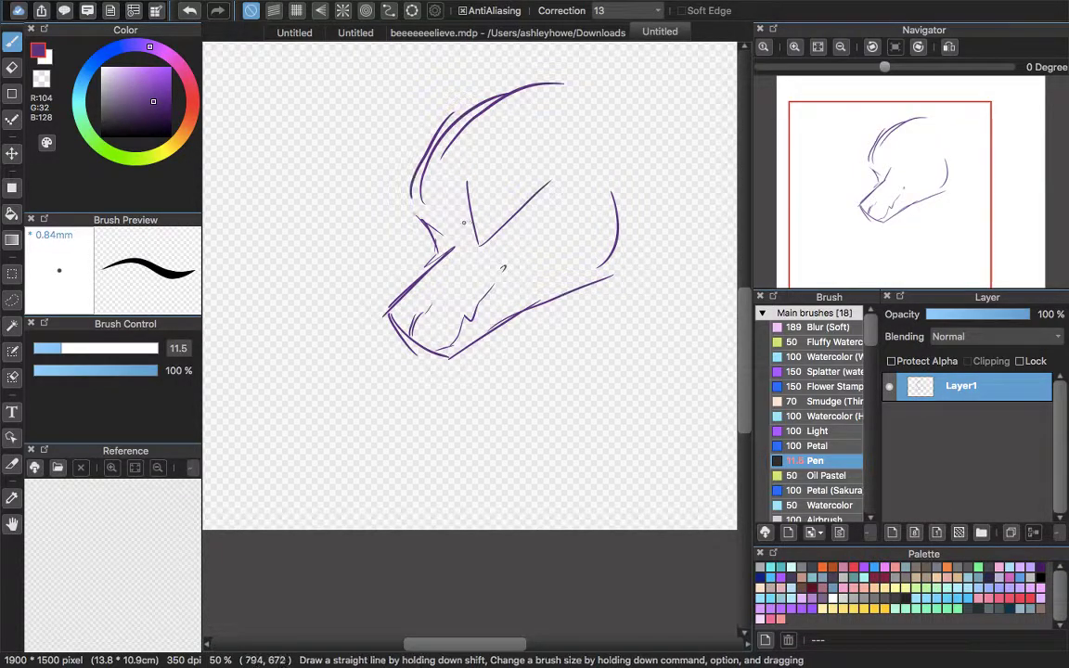
drag(454, 219, 557, 176)
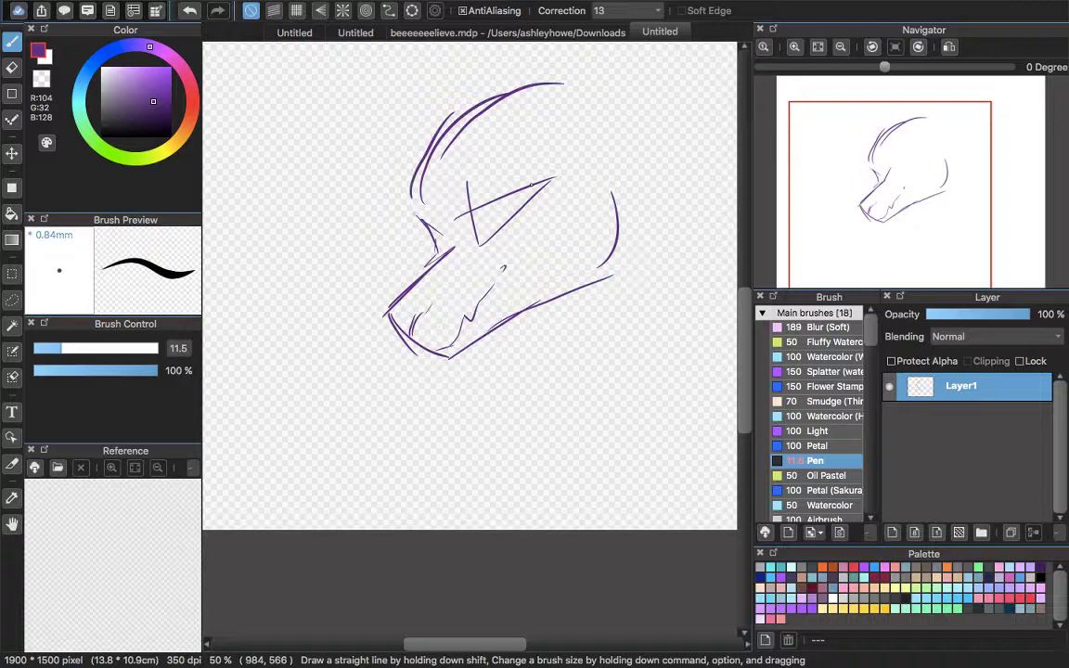
mouse_move(501, 195)
mouse_down()
mouse_move(508, 220)
mouse_move(524, 197)
mouse_move(489, 246)
mouse_up()
drag(557, 104, 487, 260)
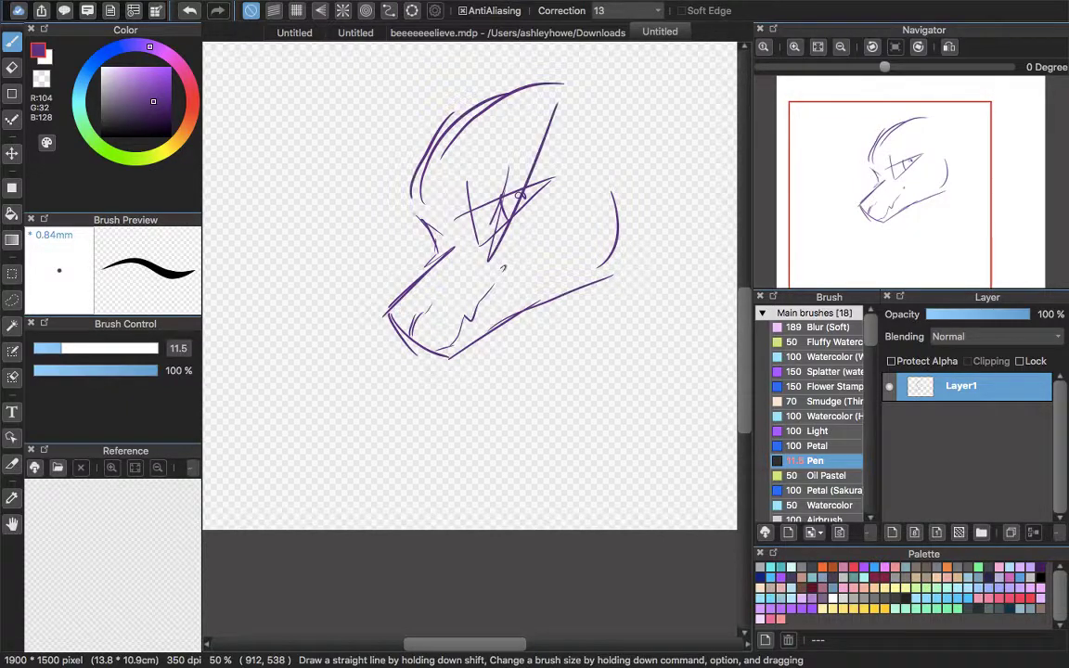
mouse_move(464, 218)
mouse_down()
mouse_move(390, 298)
mouse_move(368, 302)
mouse_up()
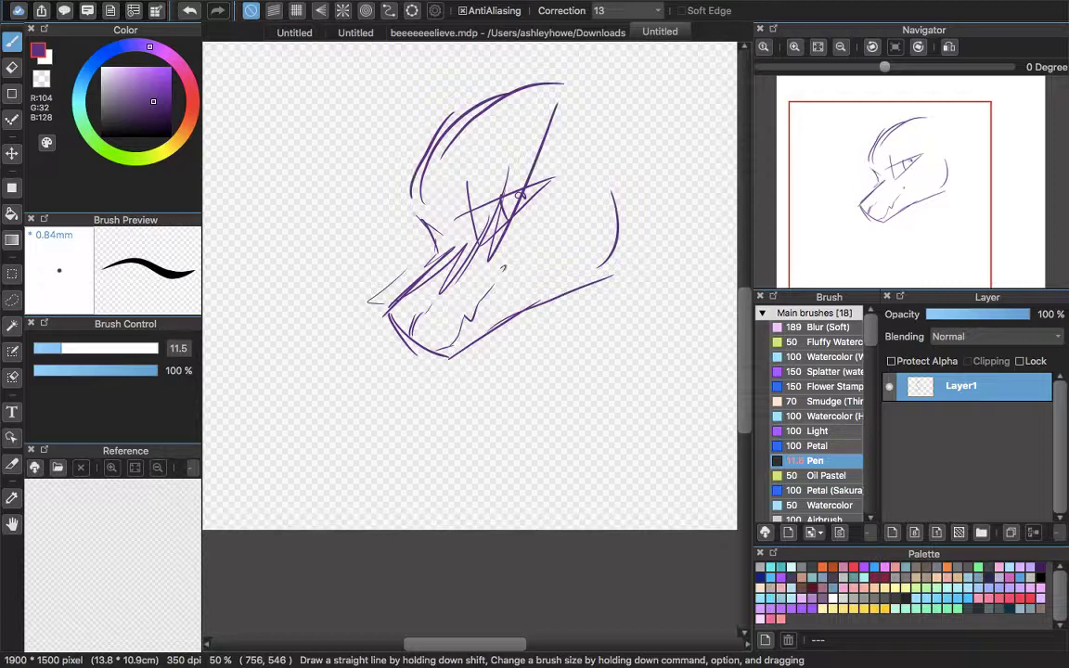
key(super+z)
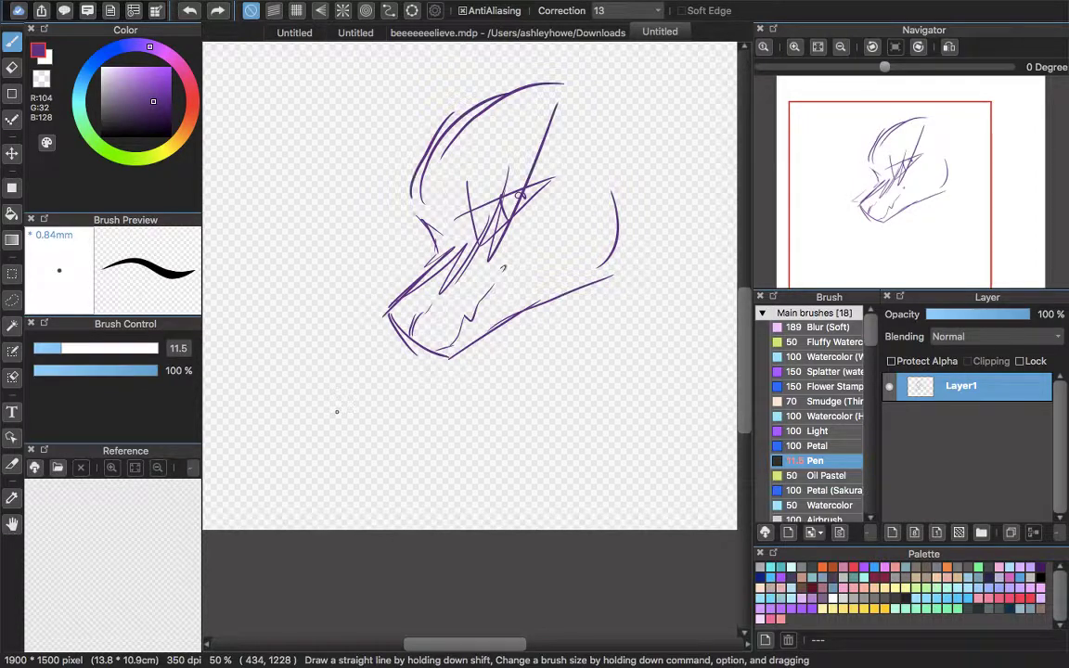
key(super+z)
key(super+z)
key(super+z)
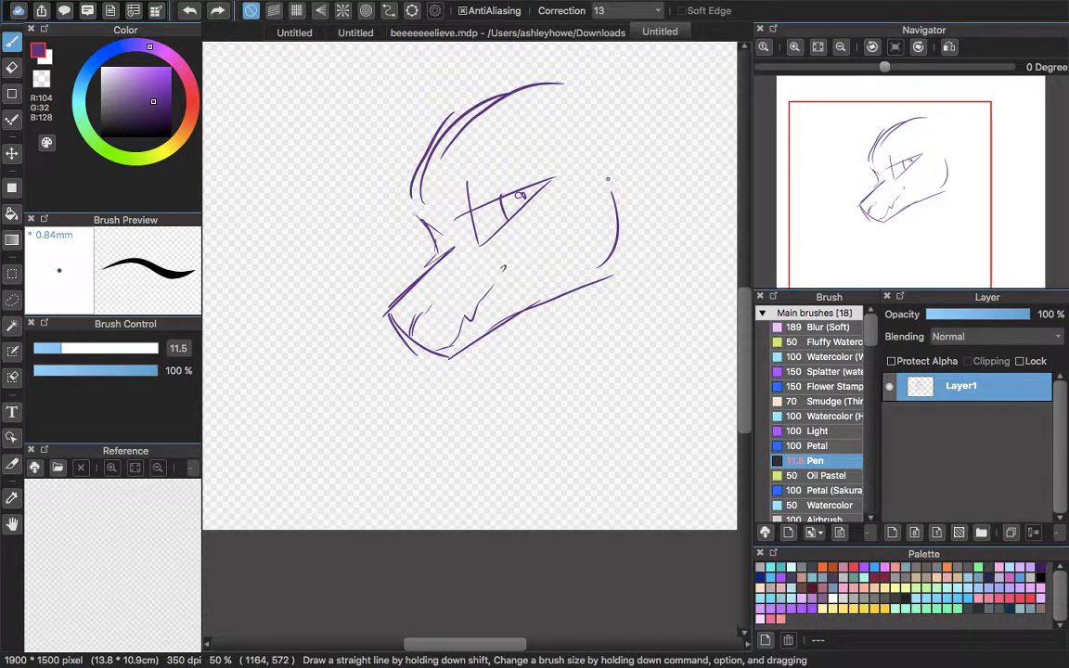
drag(615, 151, 674, 197)
drag(675, 198, 640, 200)
mouse_move(650, 205)
mouse_down()
mouse_move(679, 253)
mouse_move(647, 293)
mouse_up()
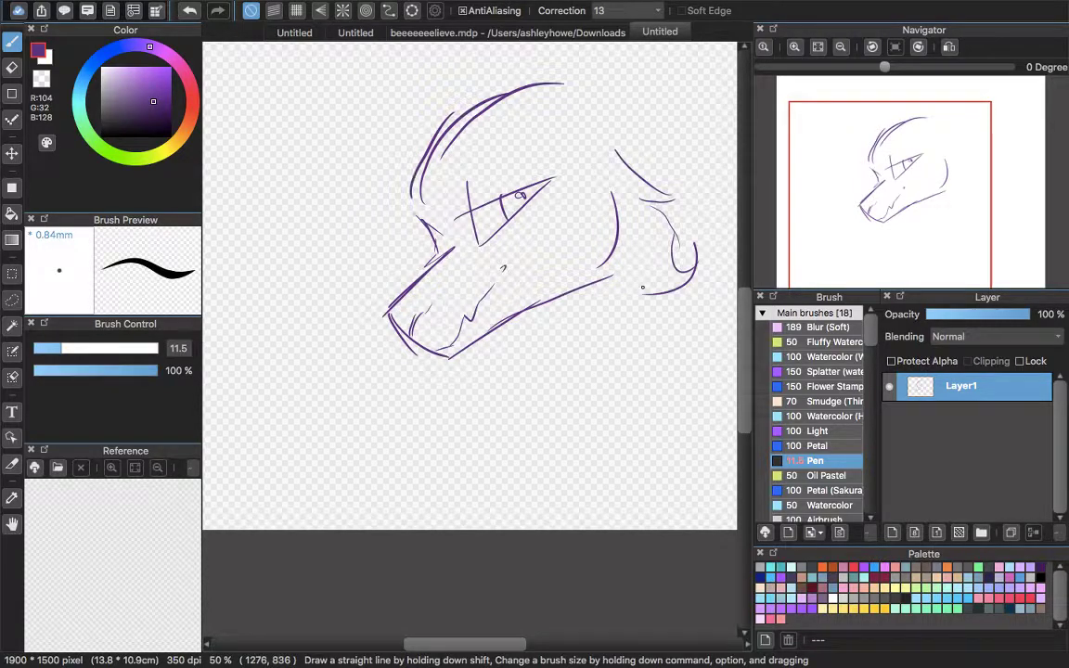
key(super+z)
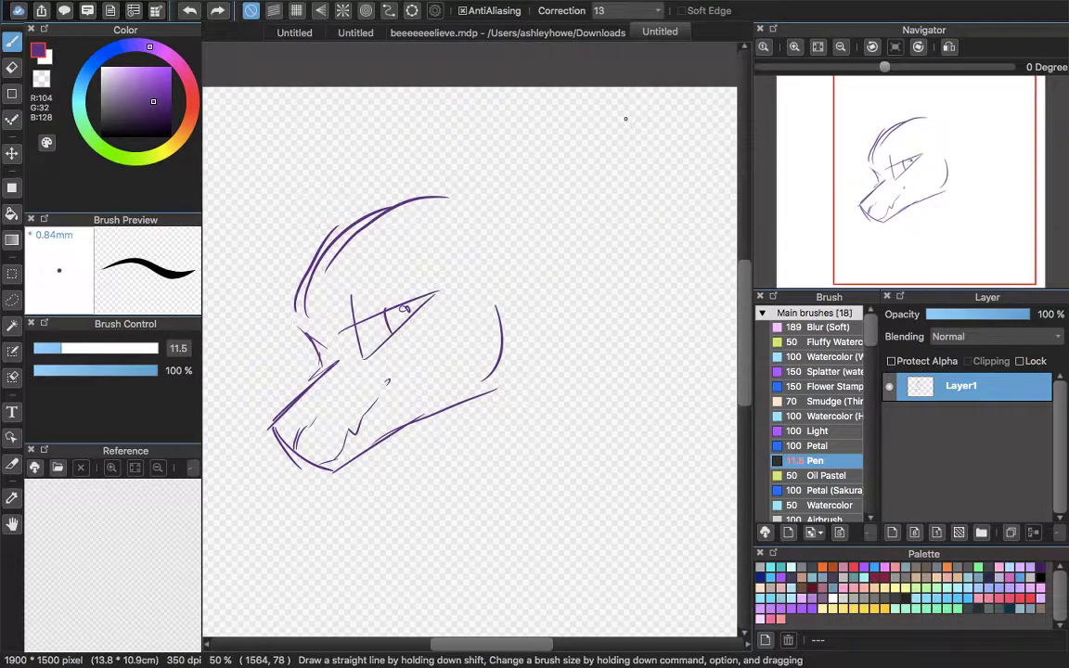
Sketch the large pointed near ear sweeping back from the head, with fur tufts at its lower edge and a curve across its base.
scroll(625, 118, right, 2)
scroll(626, 117, down, 1)
drag(408, 189, 674, 332)
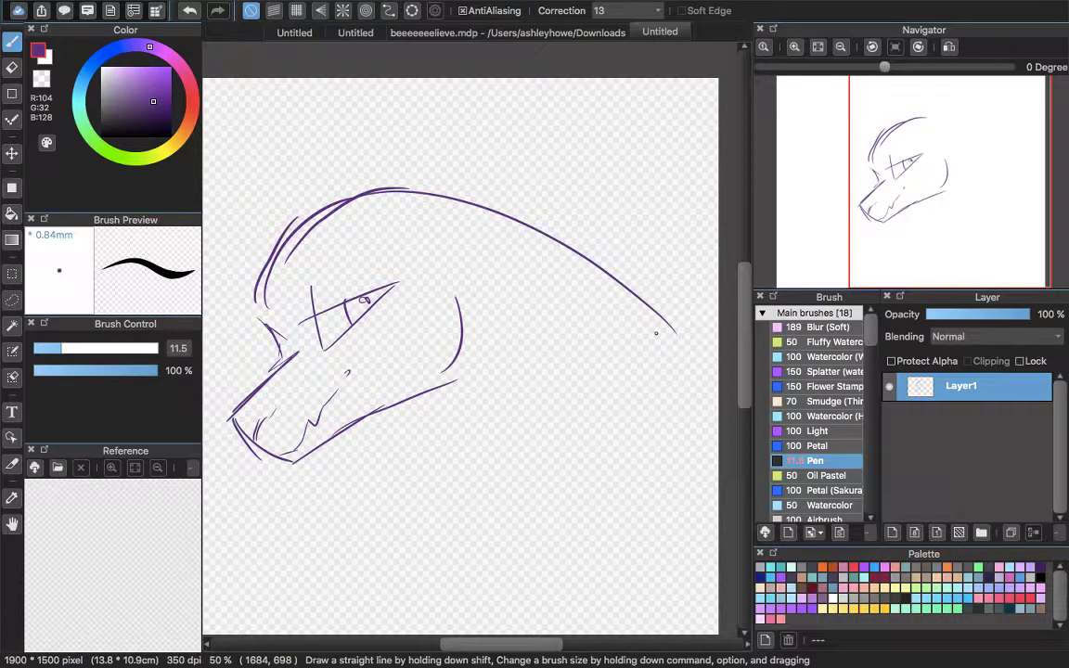
scroll(656, 332, right, 3)
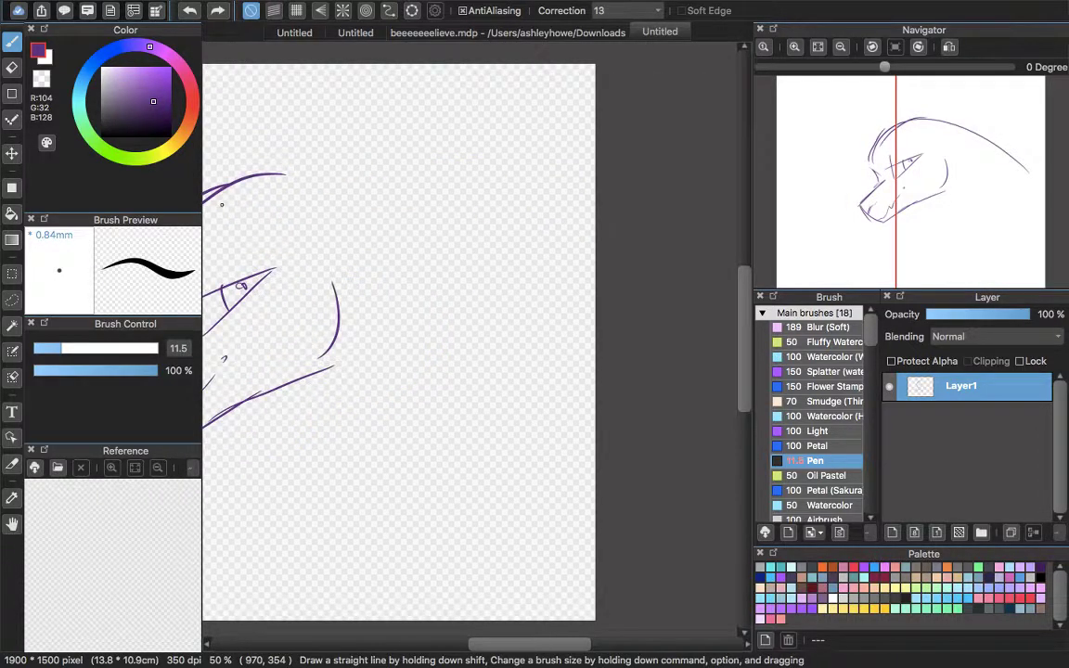
mouse_move(222, 204)
mouse_down()
mouse_move(438, 284)
mouse_move(407, 324)
mouse_up()
drag(306, 137, 241, 220)
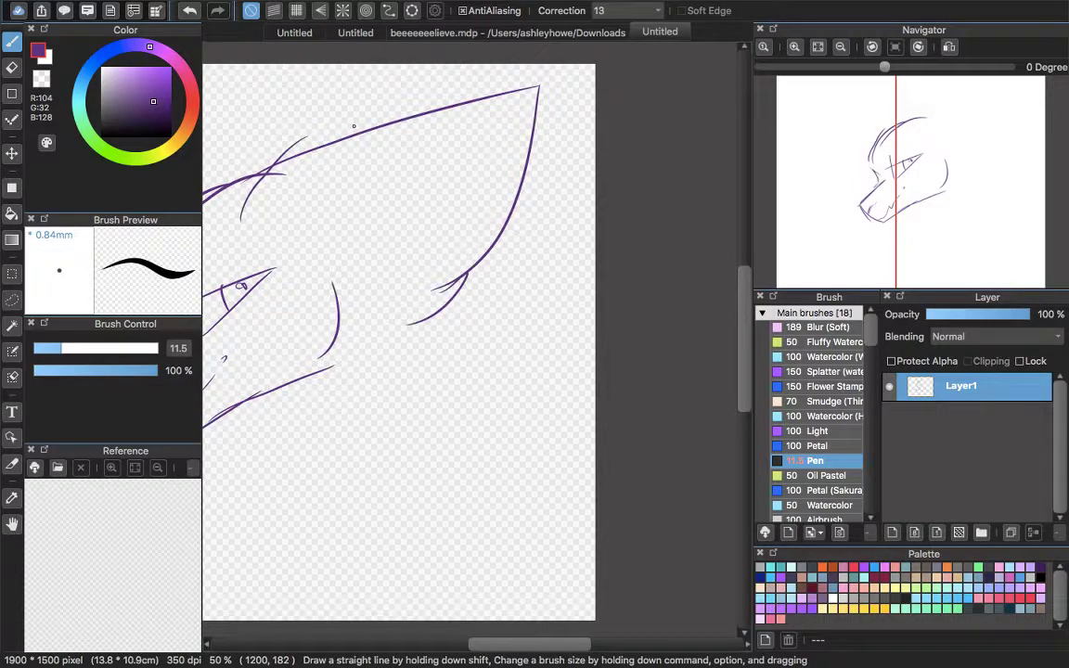
Draw the near ear's inner outline parallel to its edge, with small fur tufts at the lower end.
mouse_move(422, 137)
mouse_down()
mouse_move(295, 234)
mouse_move(345, 239)
mouse_move(334, 251)
mouse_up()
key(super+z)
drag(351, 246, 316, 264)
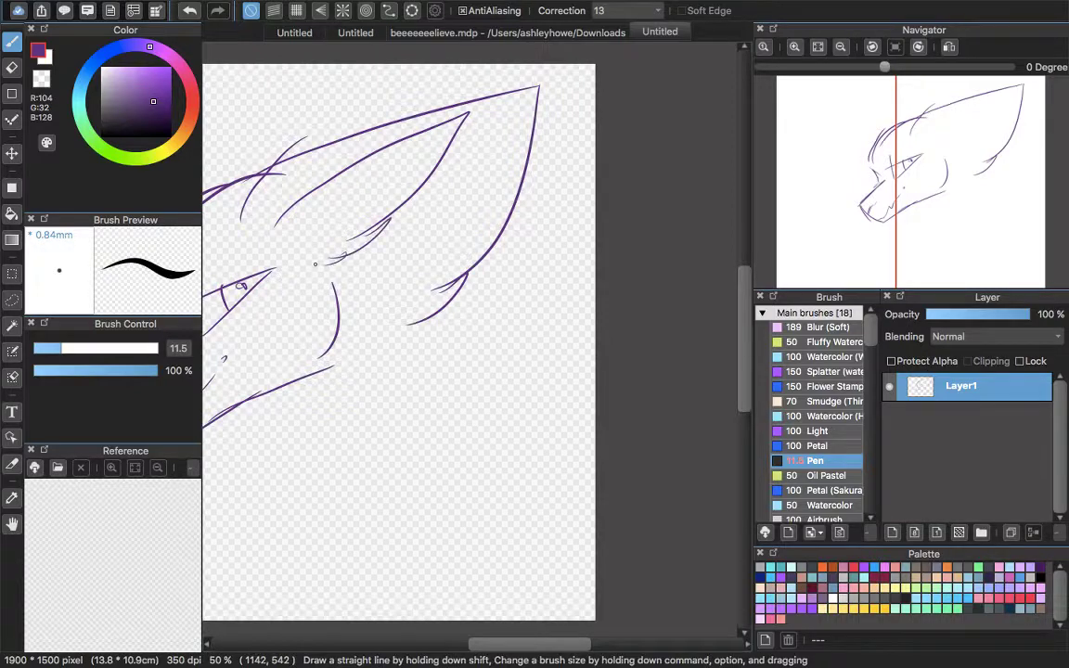
Sketch the smaller pointed far ear rising behind the top of the head.
scroll(315, 265, left, 5)
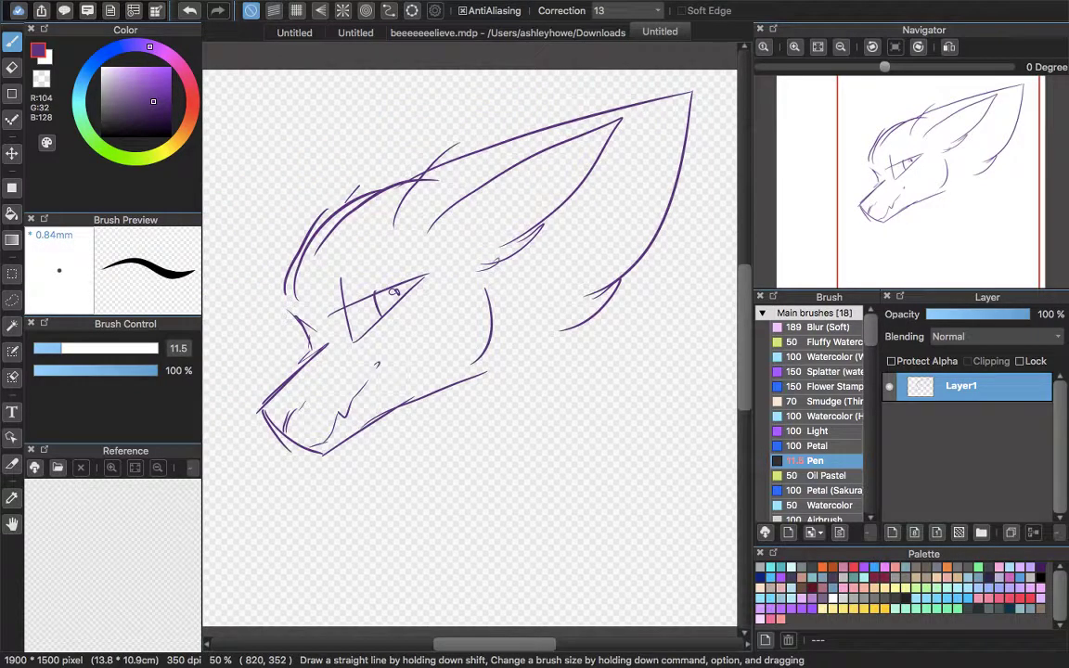
drag(360, 186, 428, 118)
drag(377, 177, 478, 74)
drag(479, 75, 474, 139)
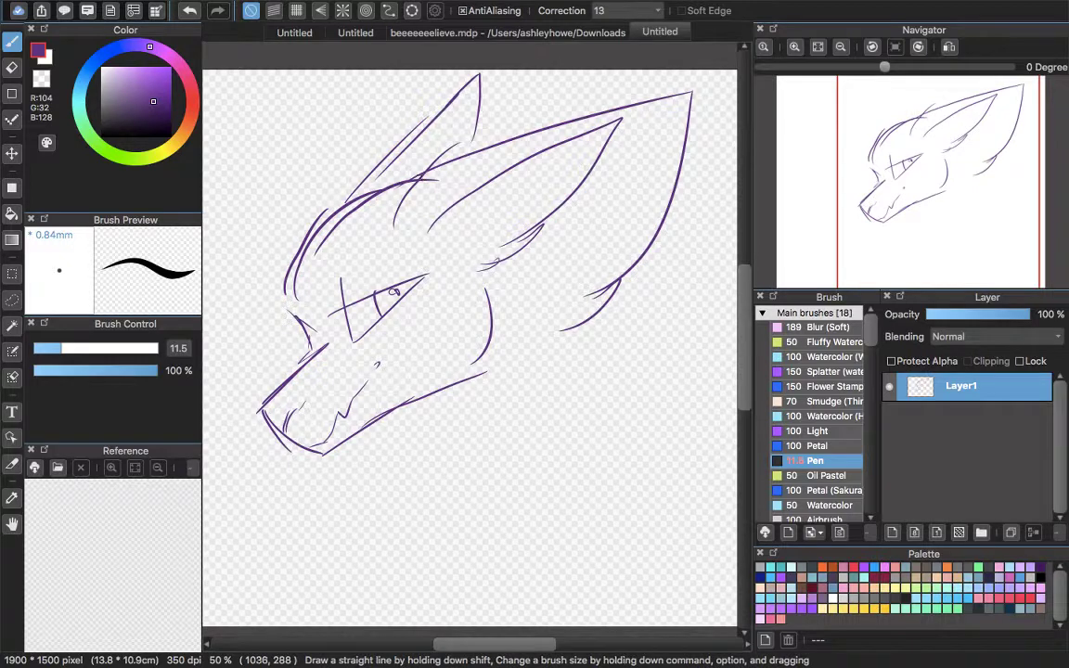
drag(427, 176, 258, 237)
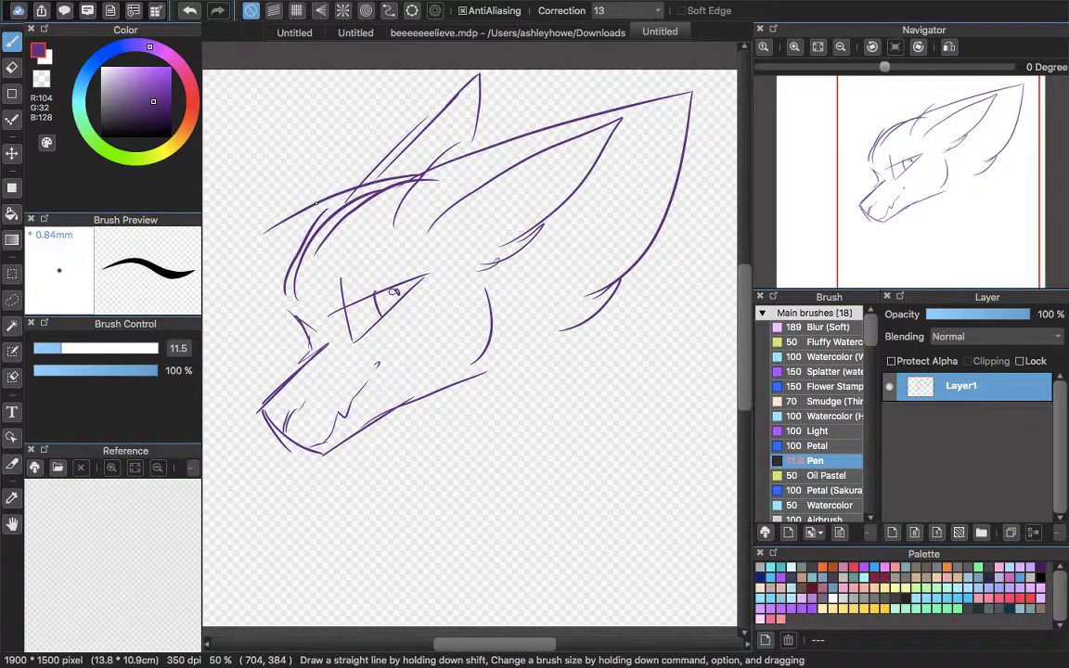
key(super+z)
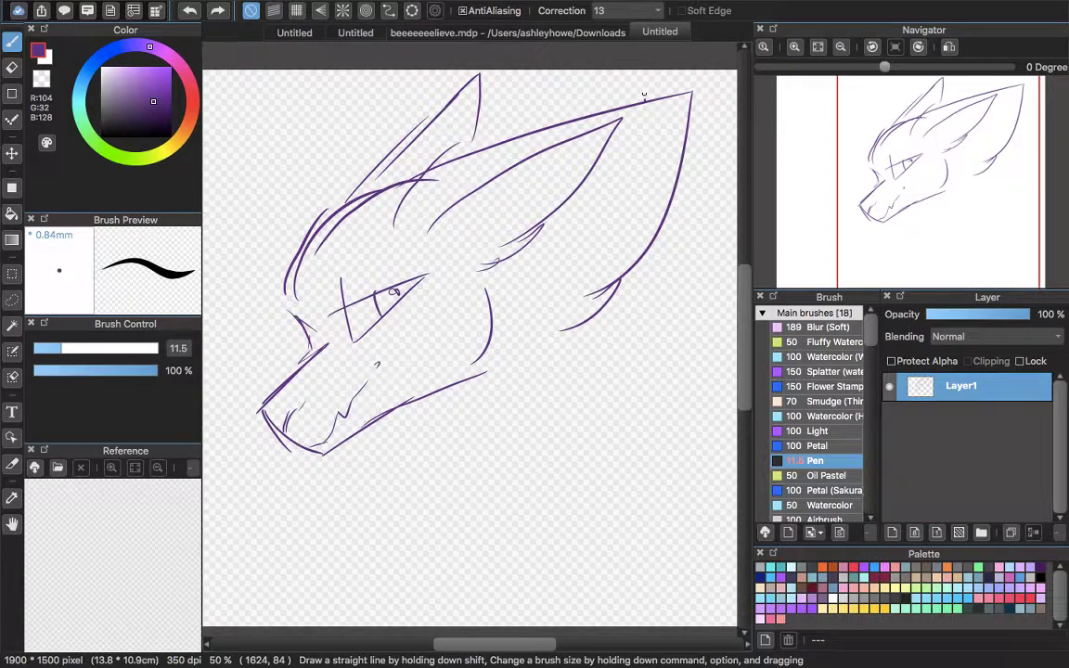
Add feathery fur tufts around the tips of both ears and a small flat oval above the eye's front corner.
mouse_move(644, 96)
mouse_down()
mouse_move(731, 83)
mouse_move(664, 227)
mouse_up()
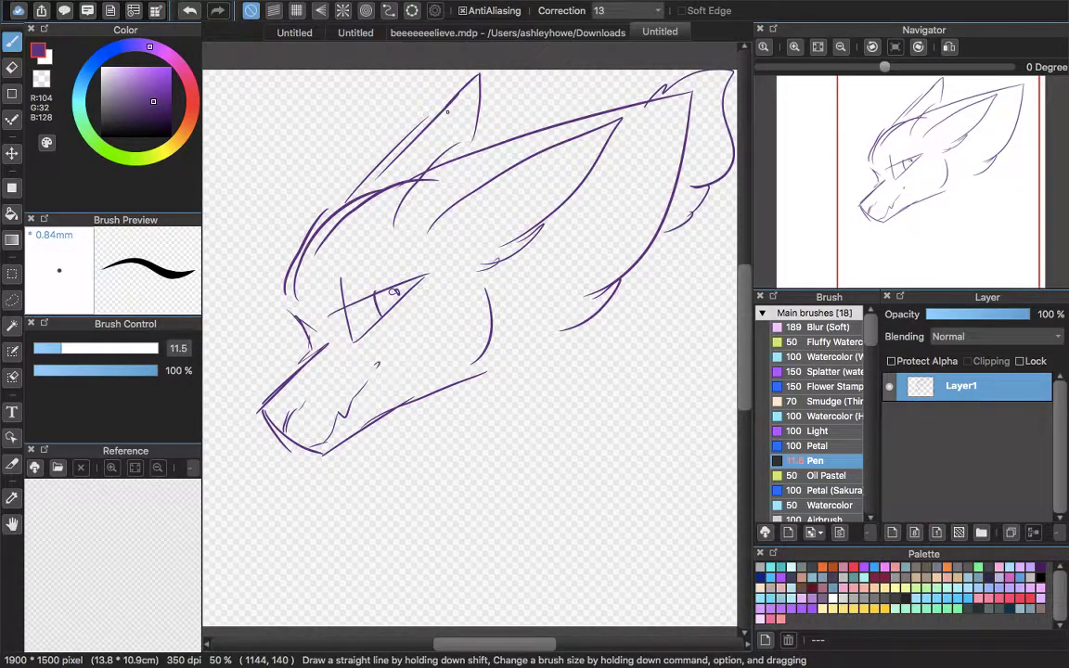
mouse_move(447, 110)
mouse_down()
mouse_move(441, 91)
mouse_move(476, 116)
mouse_up()
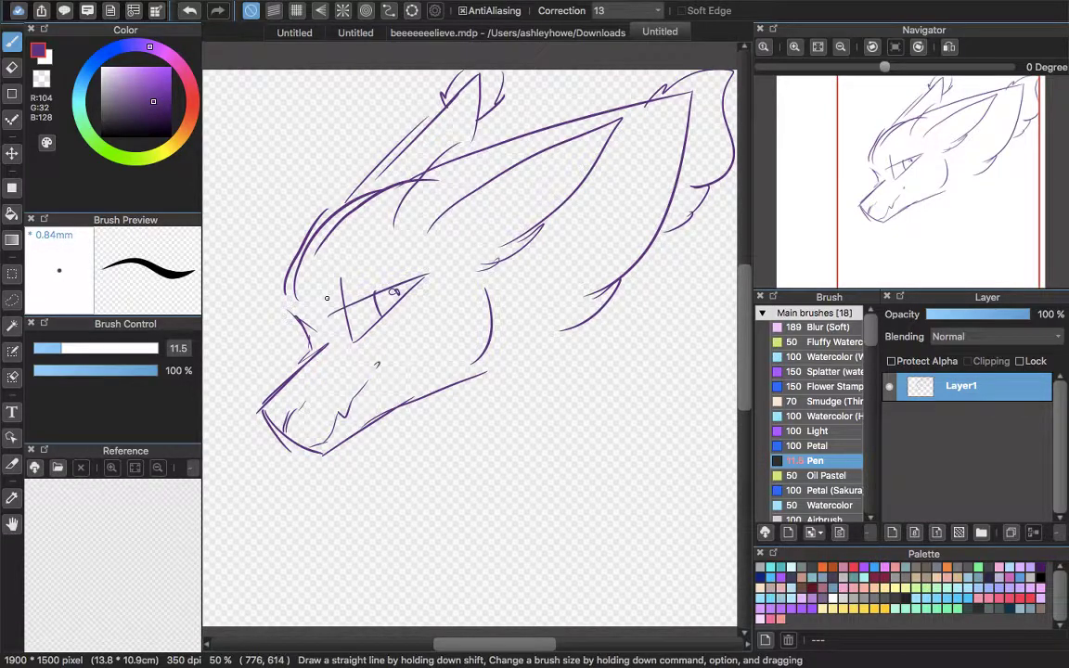
drag(339, 275, 337, 279)
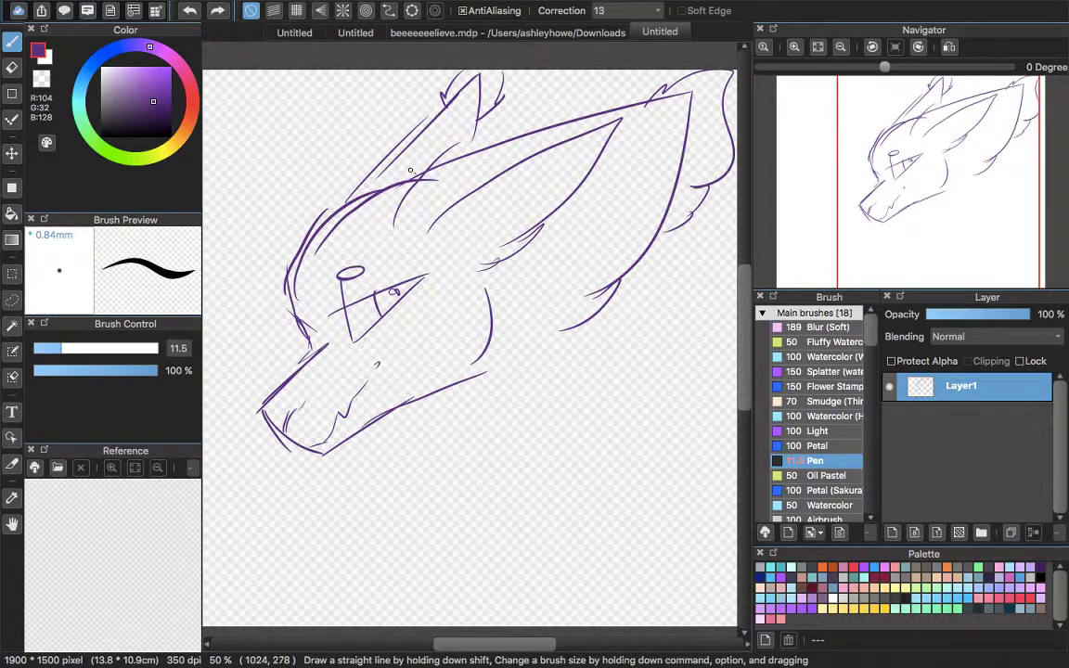
Sketch hair locks sweeping forward from the top of the head over the brow and down in front of the muzzle.
drag(414, 172, 322, 128)
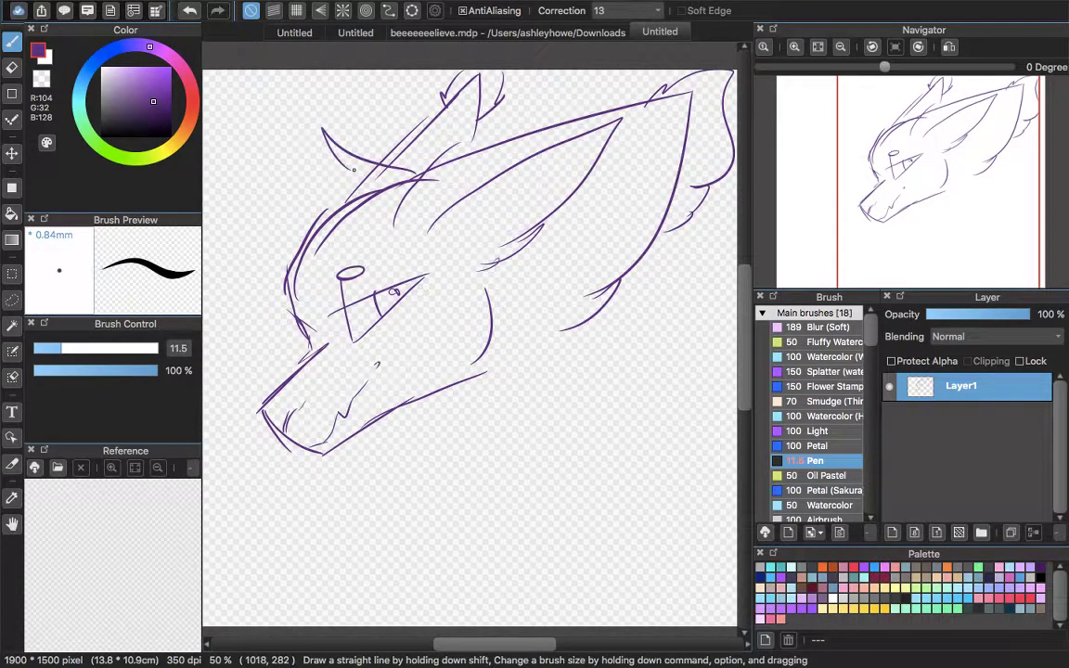
drag(353, 169, 228, 290)
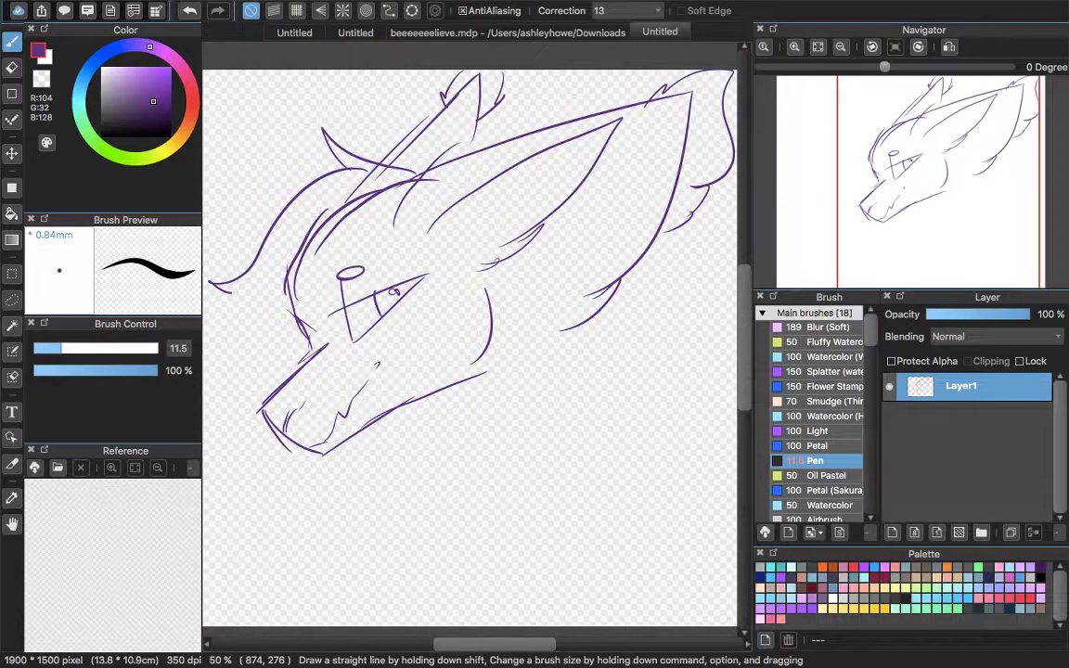
mouse_move(279, 266)
mouse_down()
mouse_move(226, 374)
mouse_move(227, 408)
mouse_up()
drag(243, 389, 248, 440)
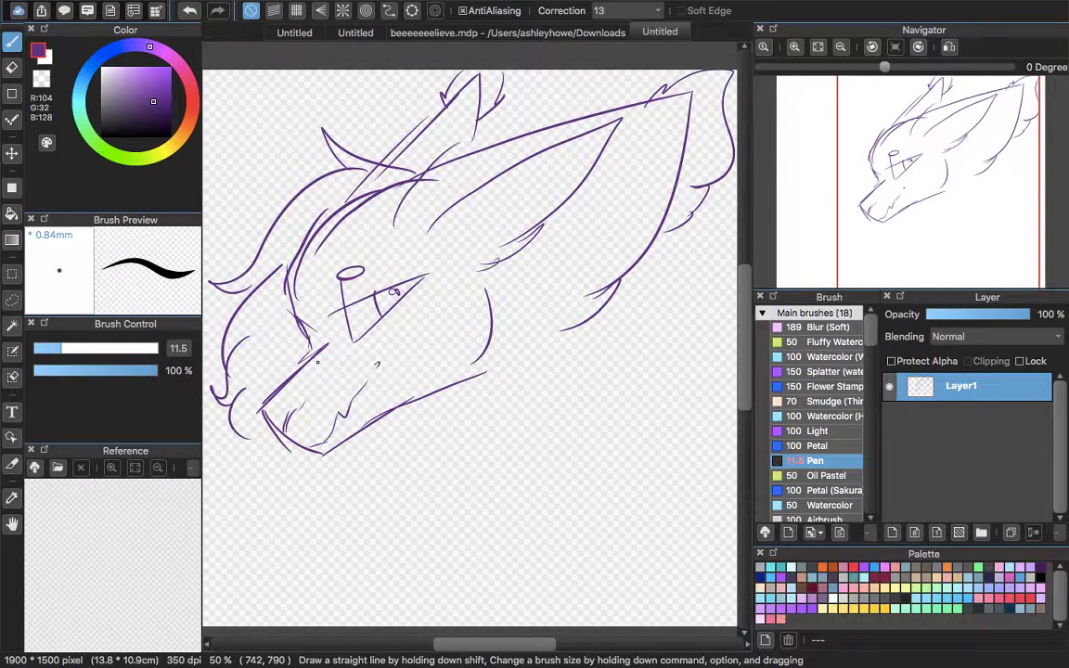
Sketch hair locks falling across the eye and cheek, undoing the first attempts and redrawing them as longer curves reaching the jaw.
mouse_move(382, 228)
mouse_down()
mouse_move(369, 272)
mouse_move(405, 235)
mouse_up()
drag(412, 281, 438, 343)
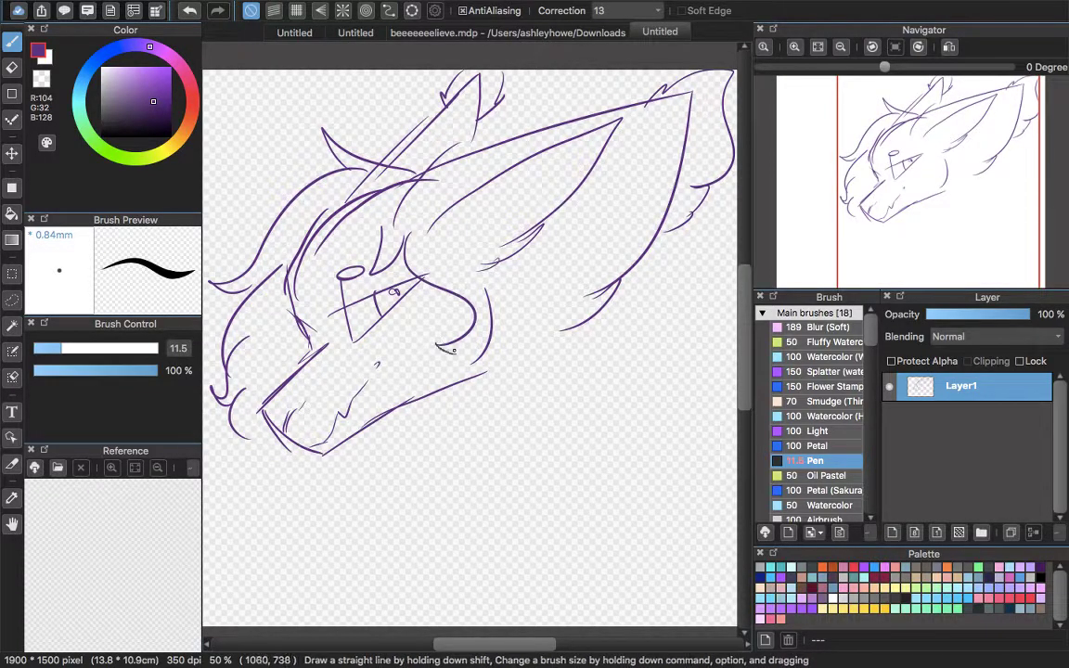
key(super+z)
key(super+z)
mouse_move(408, 238)
mouse_down()
mouse_move(394, 365)
mouse_move(388, 276)
mouse_move(354, 341)
mouse_up()
key(super+z)
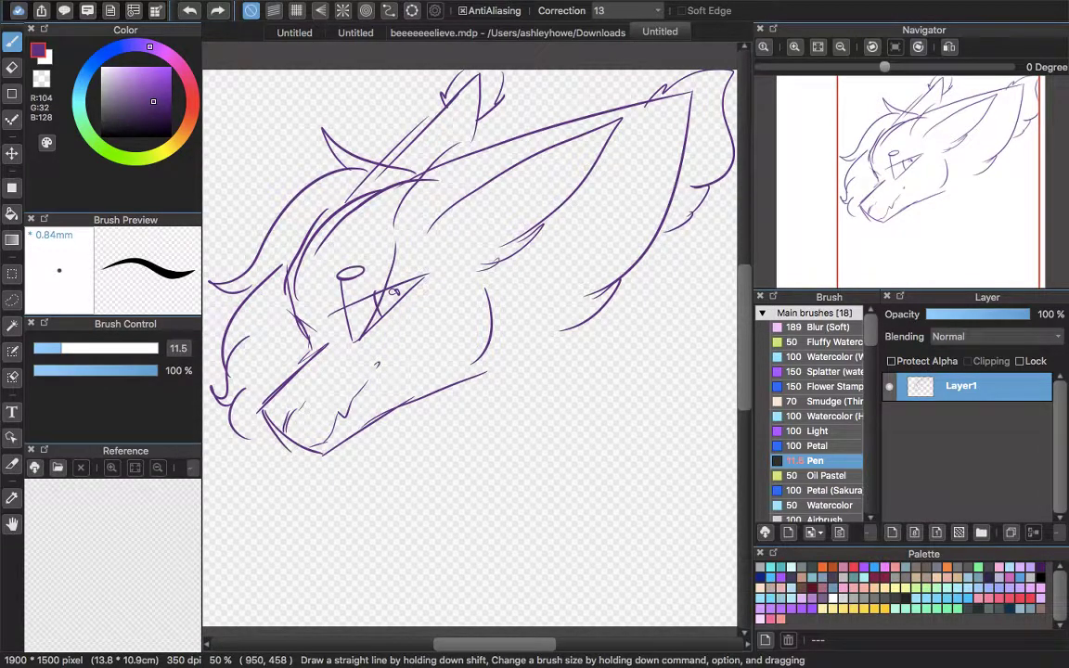
drag(393, 243, 322, 382)
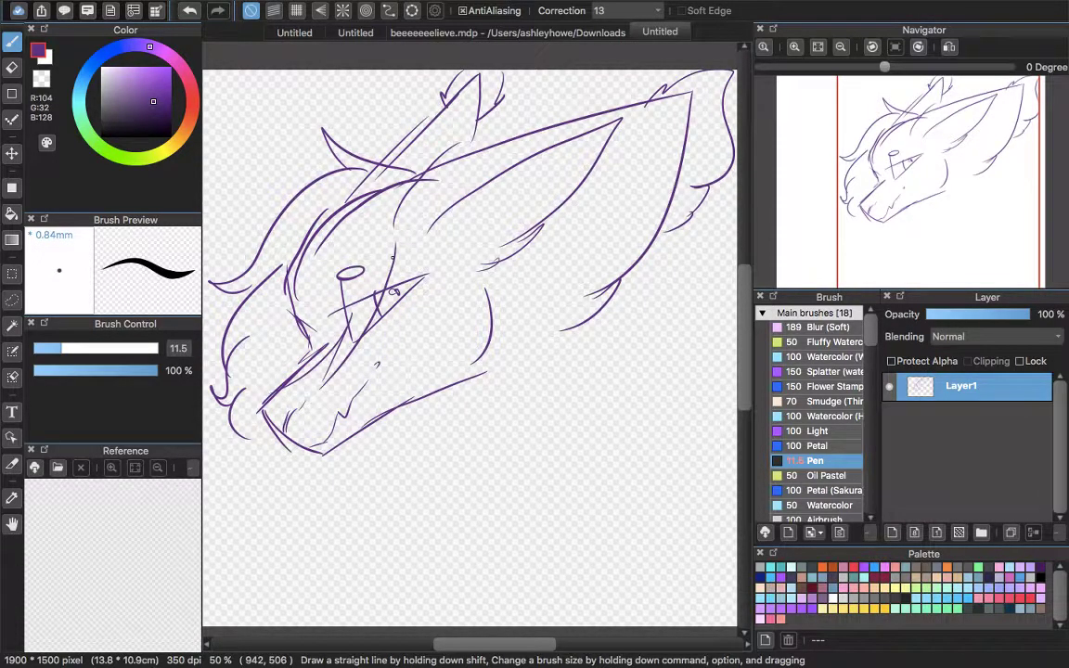
drag(423, 249, 464, 380)
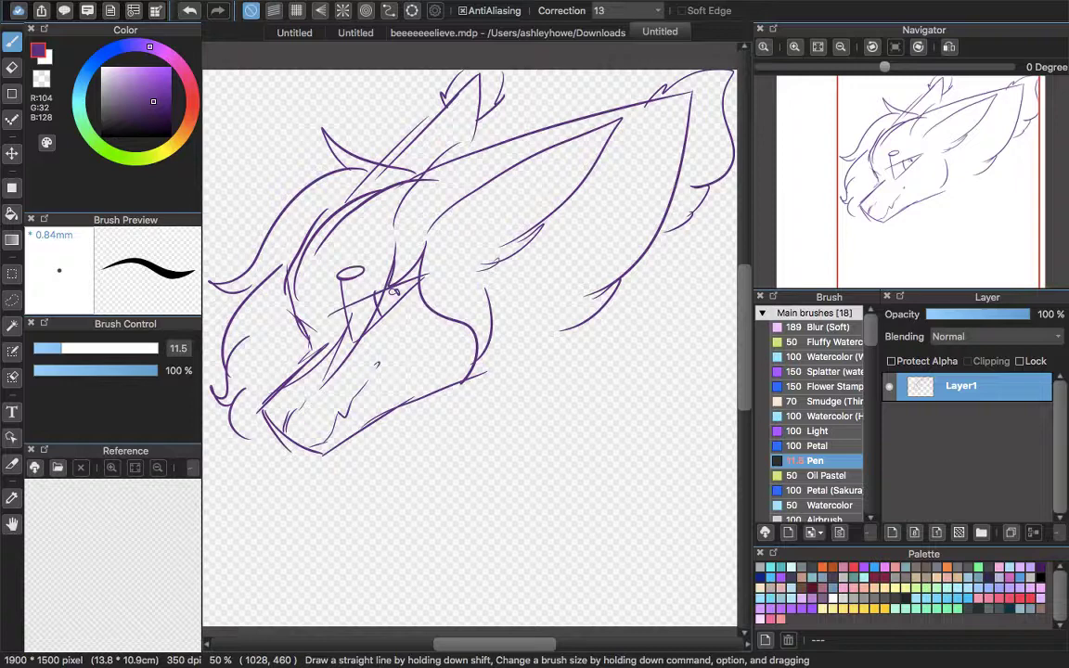
Clear the whole canine head sketch from Layer1 and undo the first trial stroke on the empty canvas.
key(Delete)
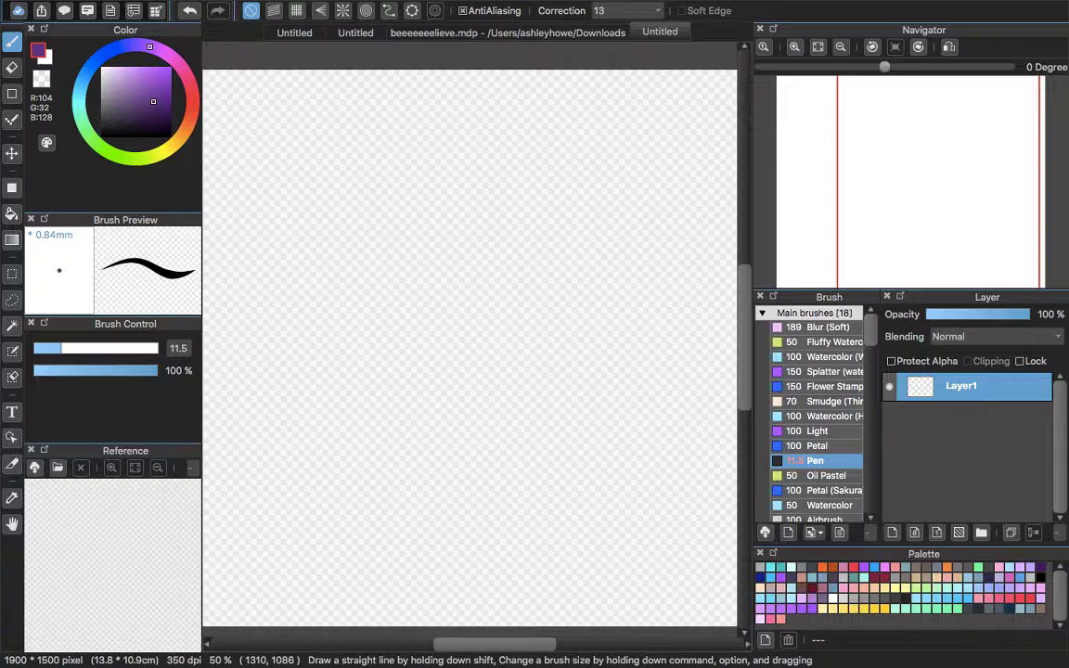
mouse_move(309, 290)
mouse_down()
mouse_move(317, 248)
mouse_move(426, 149)
mouse_move(358, 227)
mouse_up()
key(super+z)
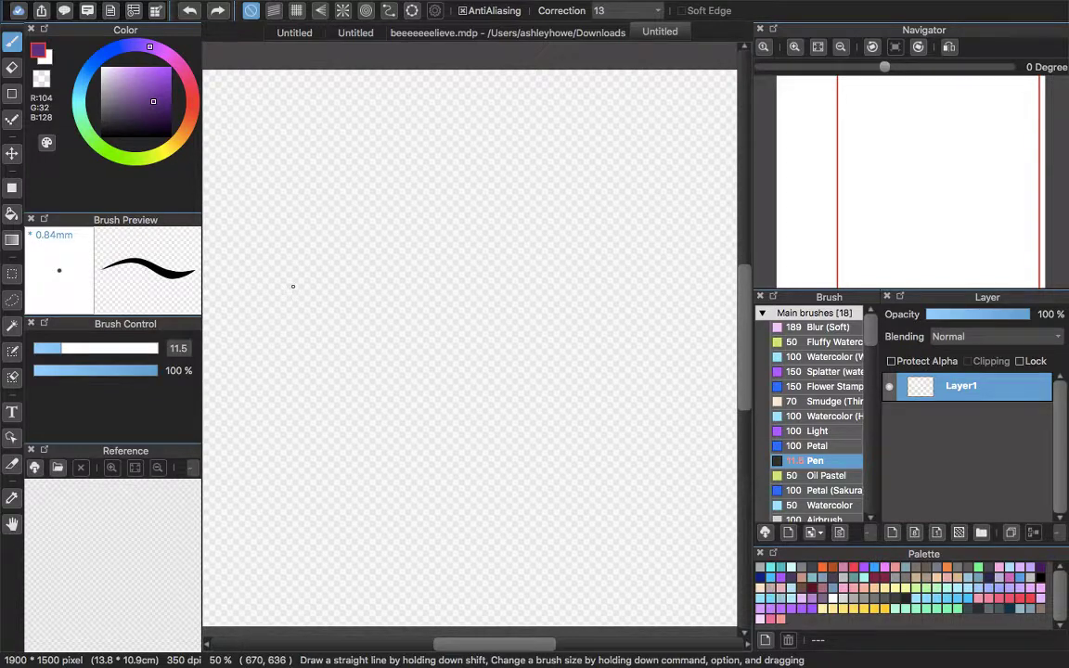
Try a small side-view head with an arched forehead, short blunt muzzle, straight jaw, long fang and slanted eye, and clear it.
scroll(292, 286, left, 2)
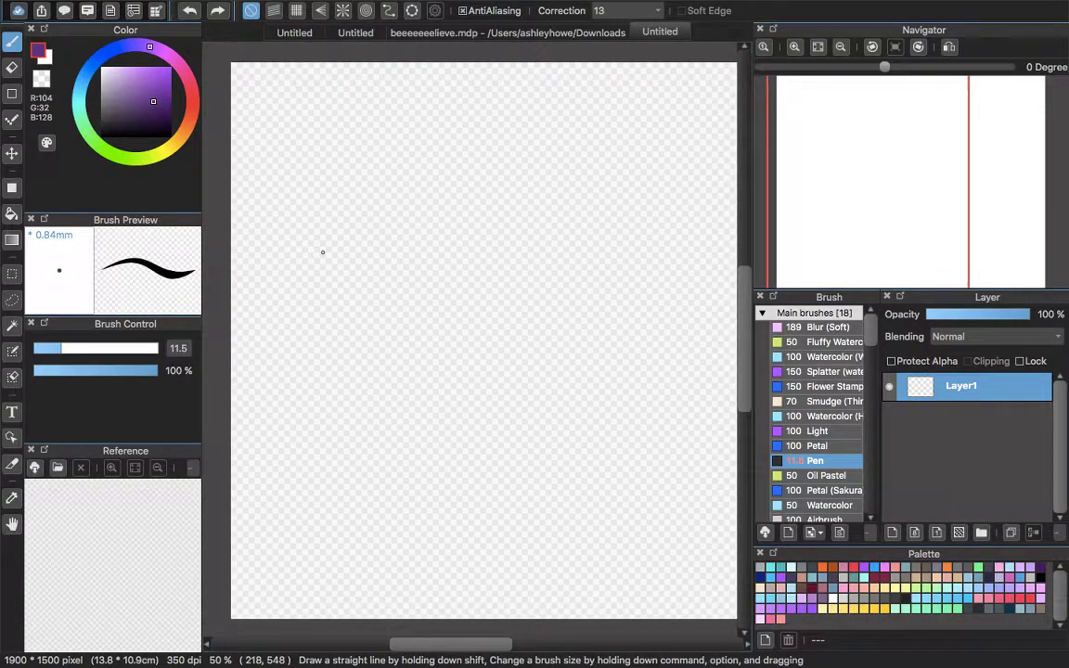
drag(324, 255, 413, 168)
drag(324, 255, 332, 269)
drag(333, 270, 321, 295)
mouse_move(339, 268)
mouse_down()
mouse_move(309, 329)
mouse_move(362, 347)
mouse_move(431, 271)
mouse_up()
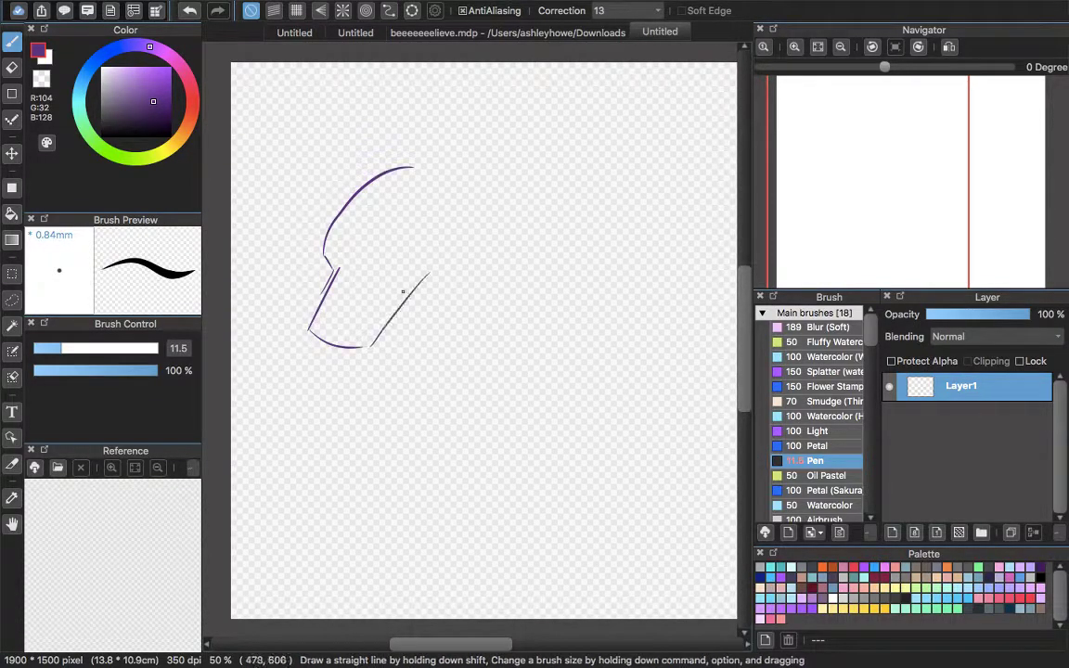
drag(341, 318, 344, 395)
mouse_move(360, 232)
mouse_down()
mouse_move(371, 267)
mouse_move(390, 234)
mouse_up()
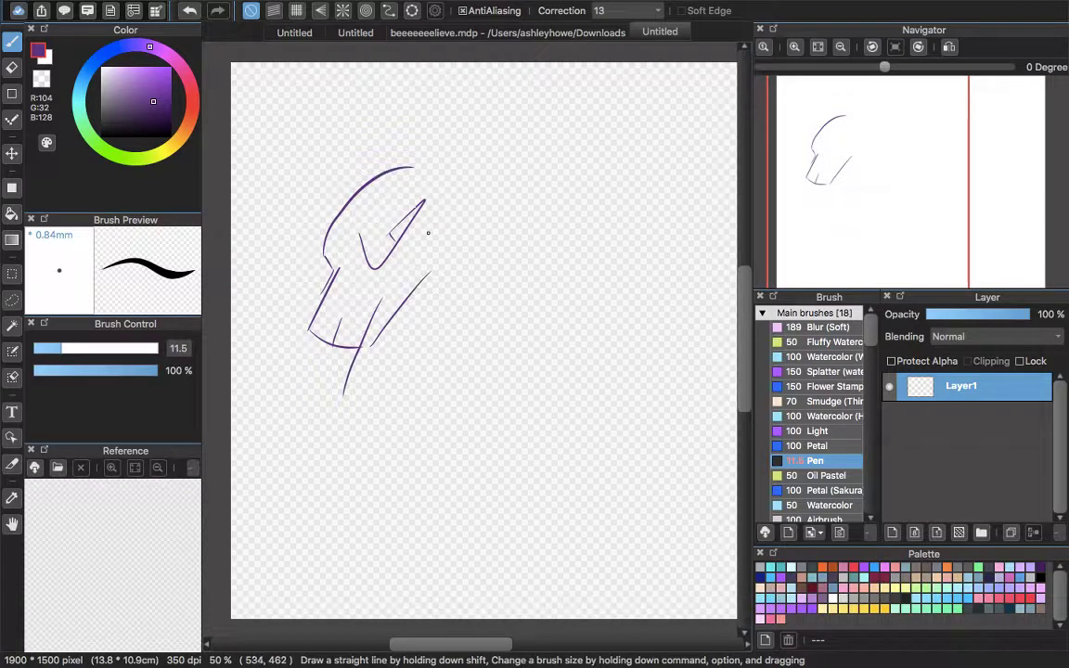
key(Delete)
Sketch another head profile with a rounded forehead arc, short pointed muzzle, sloping jaw line and crossing strokes at the back of the jaw.
mouse_move(342, 252)
mouse_down()
mouse_move(434, 148)
mouse_move(451, 151)
mouse_move(383, 182)
mouse_move(351, 263)
mouse_up()
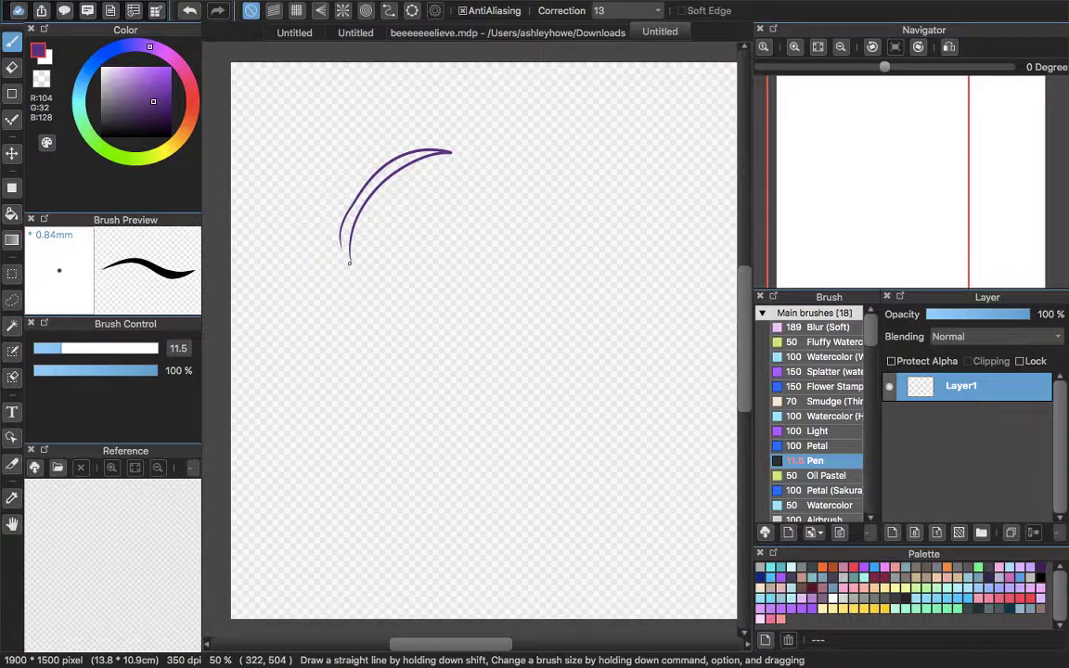
key(e)
mouse_move(411, 154)
mouse_down()
mouse_move(350, 247)
mouse_move(369, 176)
mouse_move(432, 154)
mouse_up()
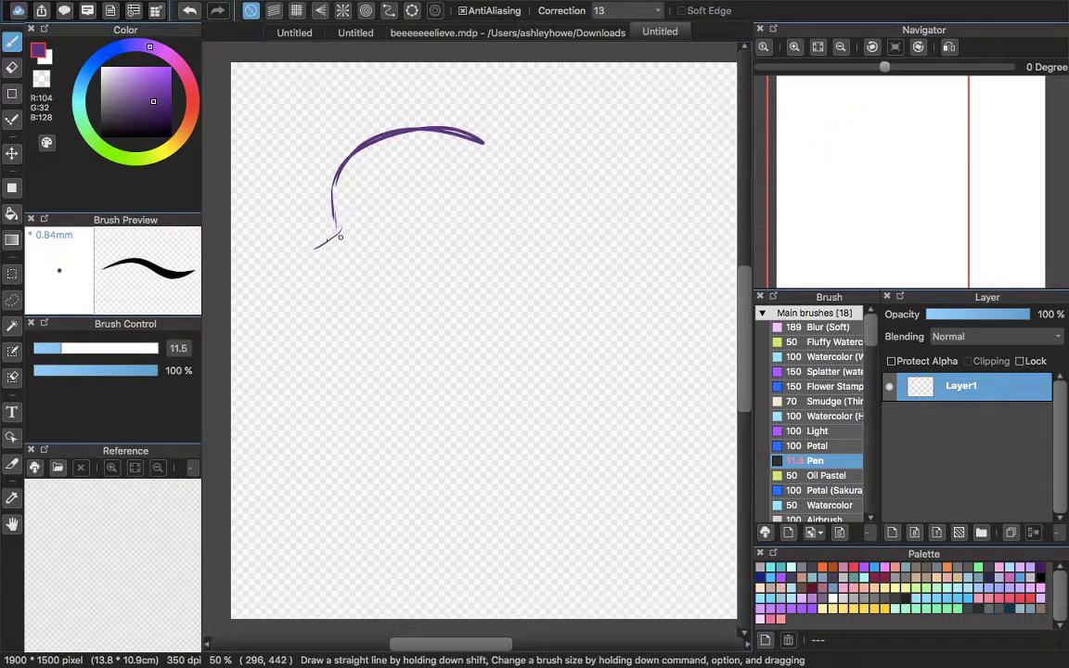
mouse_move(341, 236)
mouse_down()
mouse_move(290, 269)
mouse_move(311, 304)
mouse_up()
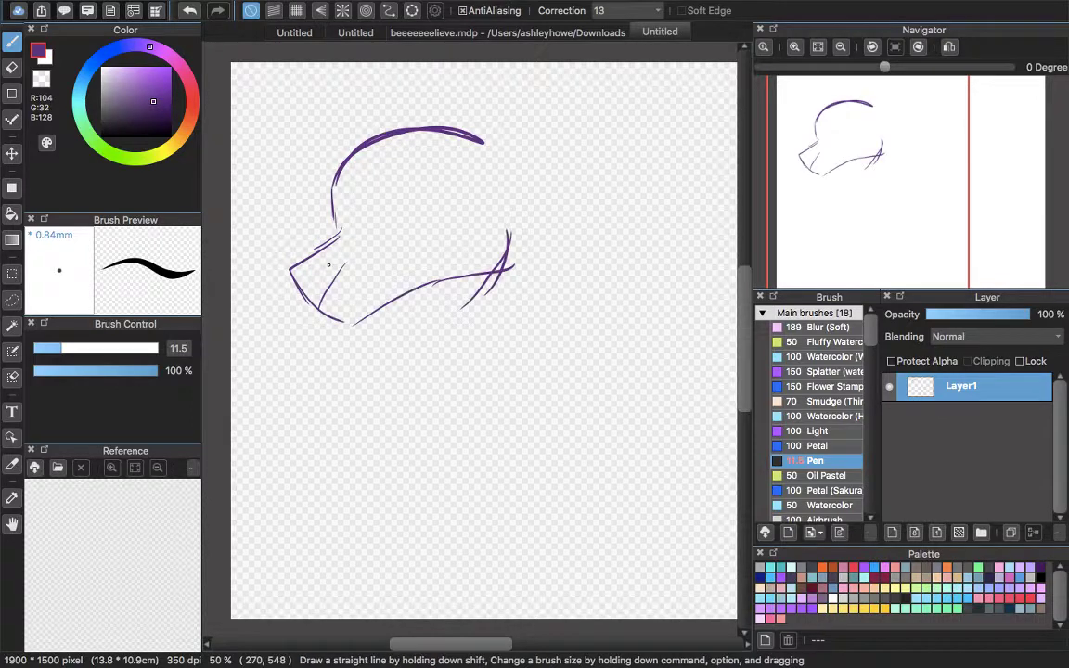
Undo the line inside the muzzle and try a curved mouth line and a round nose at the muzzle tip, undoing both.
key(super+z)
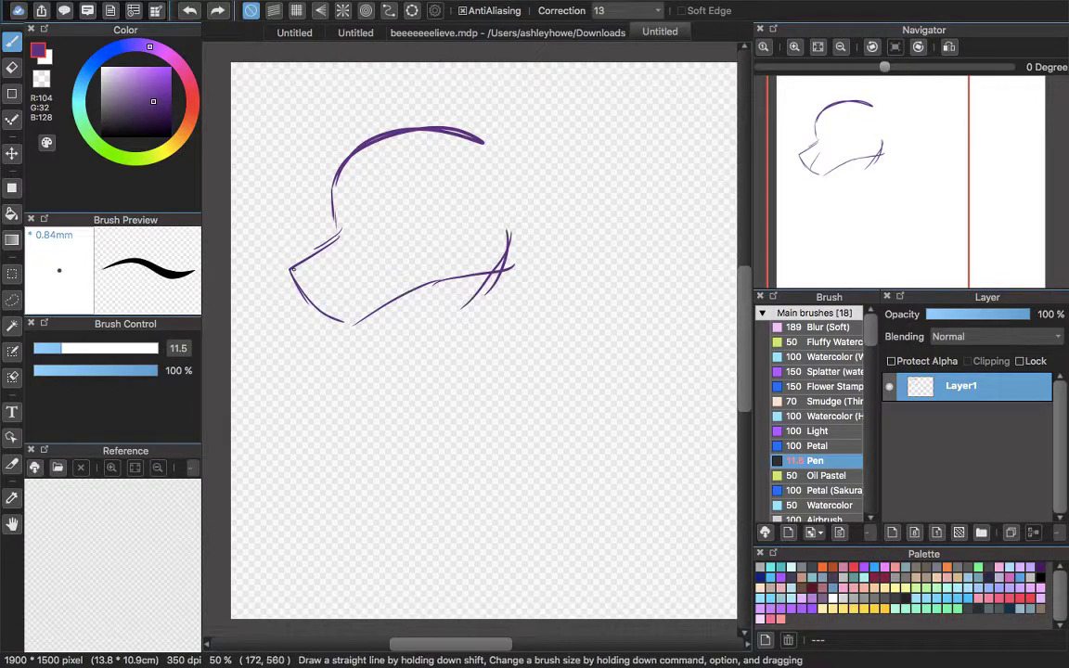
drag(293, 269, 334, 267)
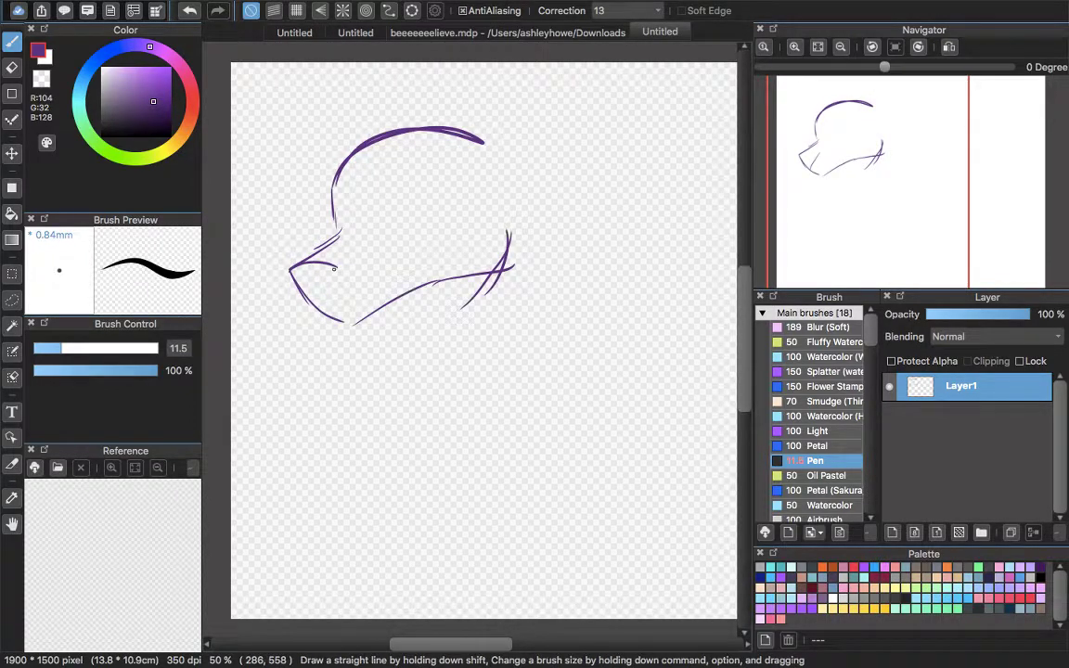
key(super+z)
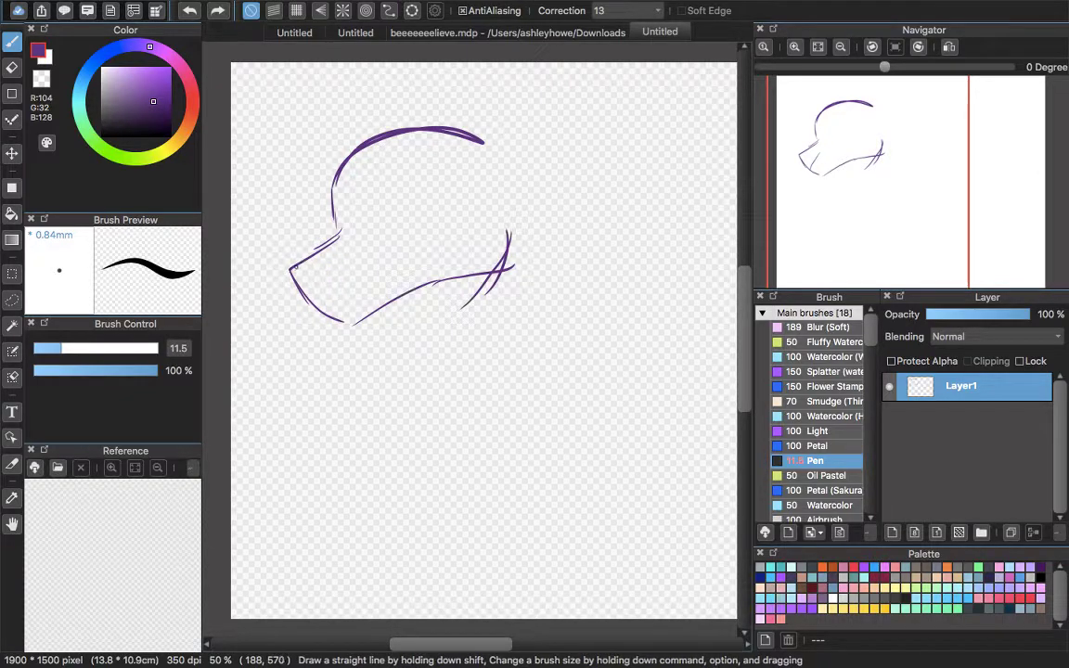
mouse_move(297, 265)
mouse_down()
mouse_move(276, 265)
mouse_move(292, 289)
mouse_move(276, 255)
mouse_move(304, 284)
mouse_up()
key(super+z)
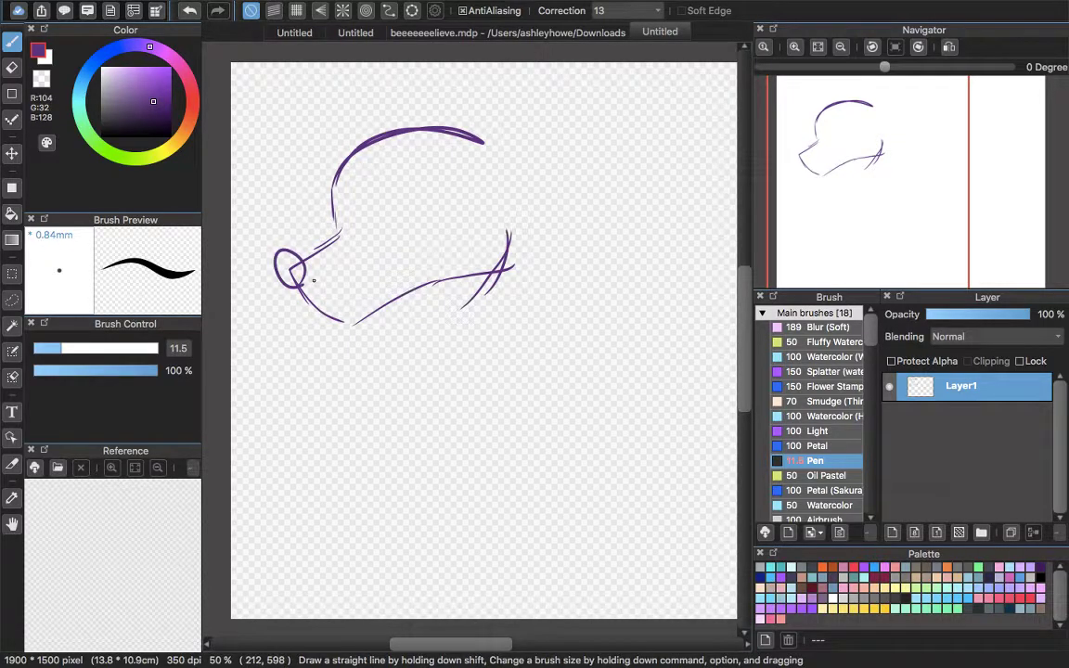
key(super+z)
Clear the rounded-forehead head sketch from the layer.
key(super+equal)
scroll(352, 336, right, 3)
key(Delete)
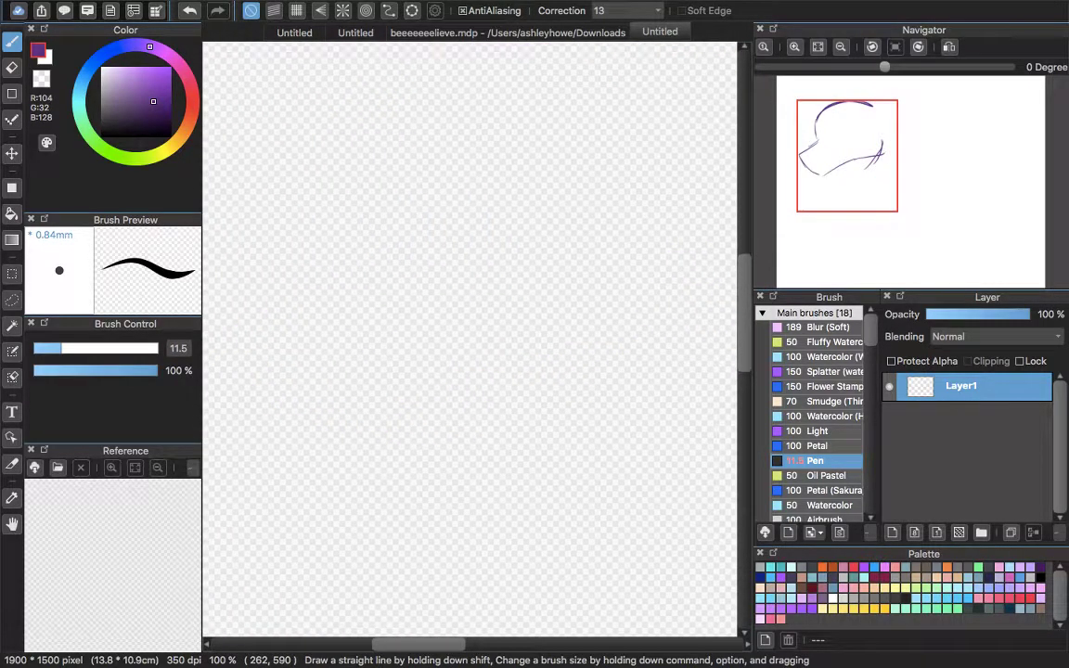
Sketch a new side-view head near the canvas's upper-left area with a doubled forehead arc, downward-sloping rounded muzzle and diagonal jaw line.
key(super+minus)
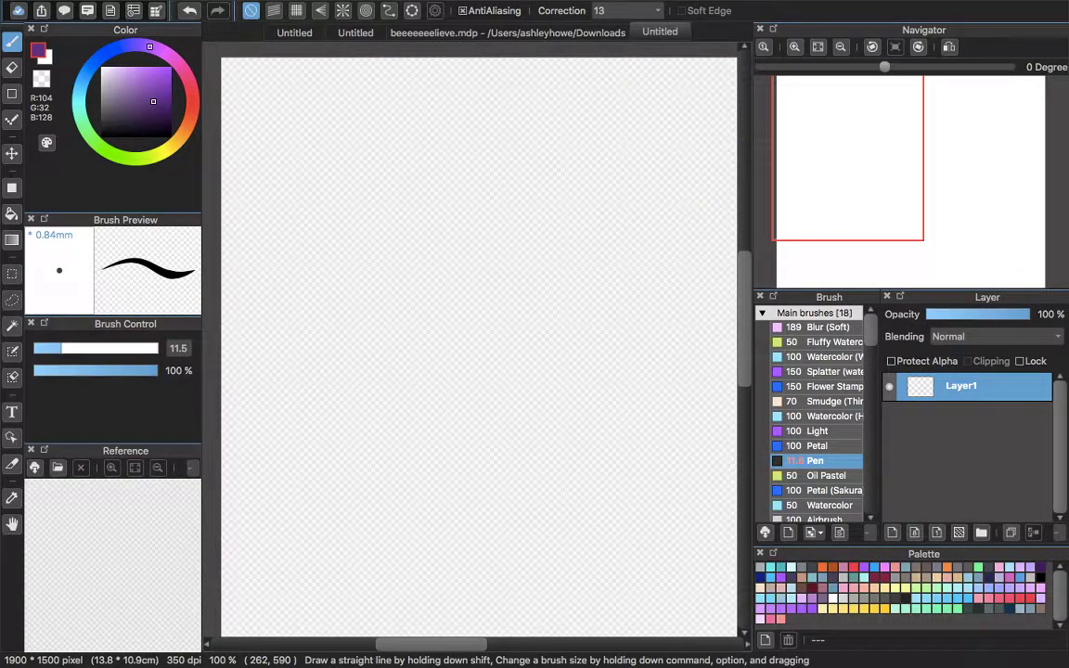
key(super+minus)
scroll(468, 260, down, 5)
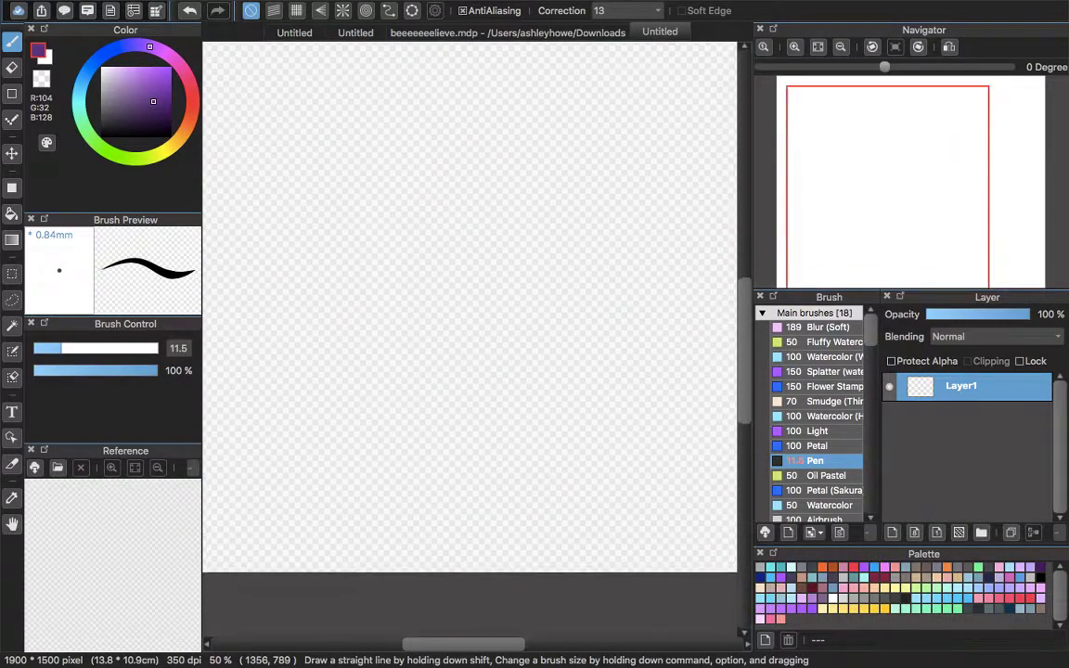
scroll(469, 260, down, 1)
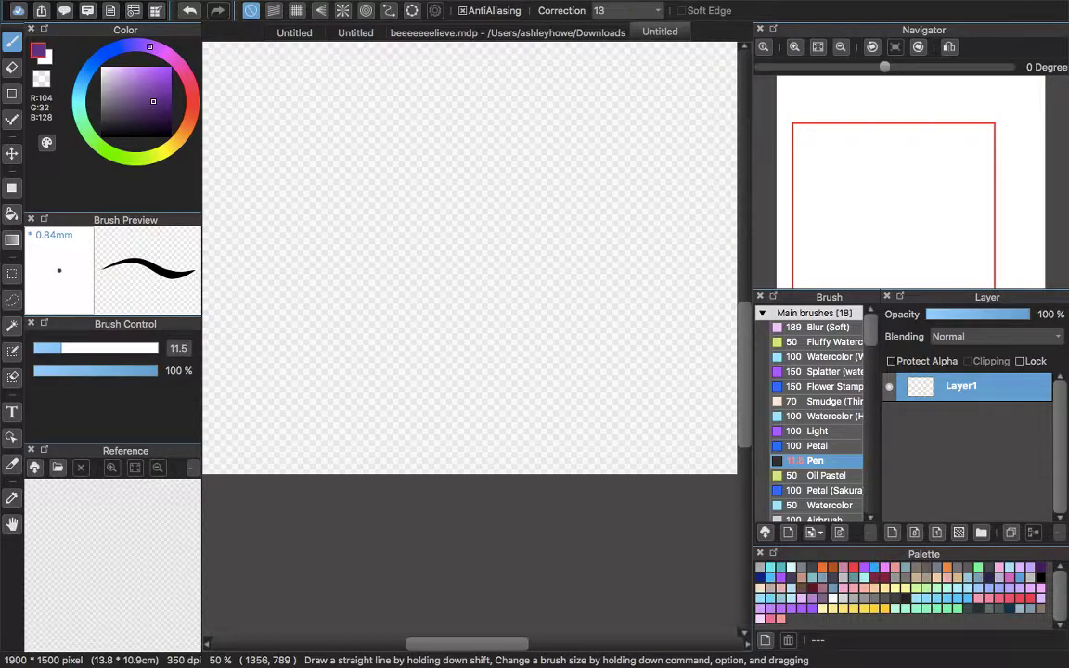
scroll(470, 279, up, 8)
scroll(469, 278, left, 3)
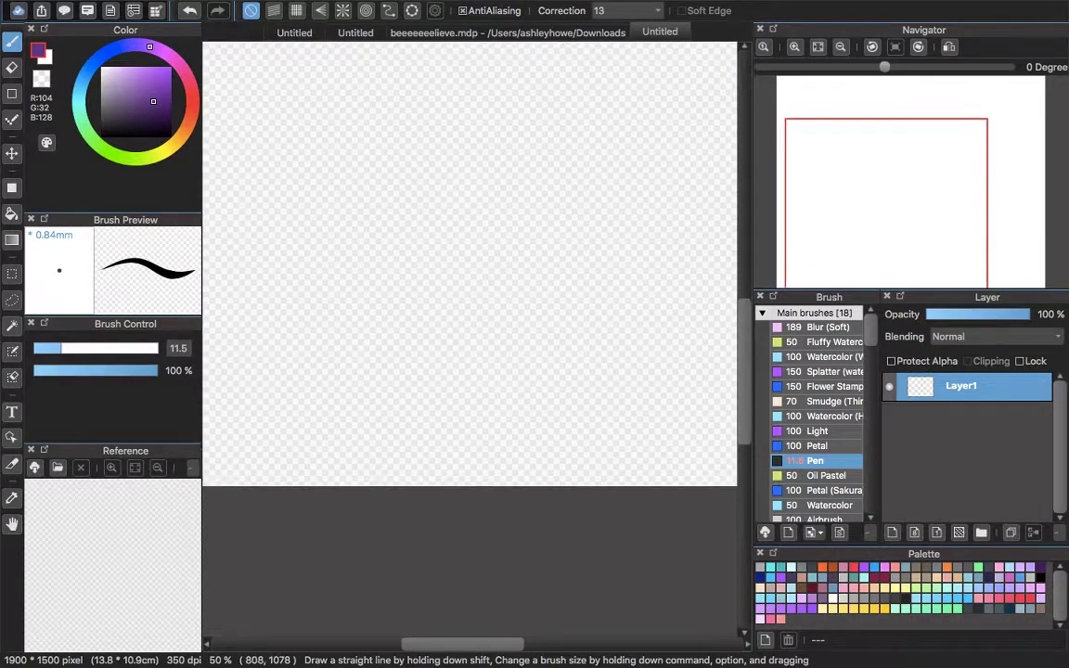
scroll(469, 340, down, 1)
scroll(469, 340, right, 1)
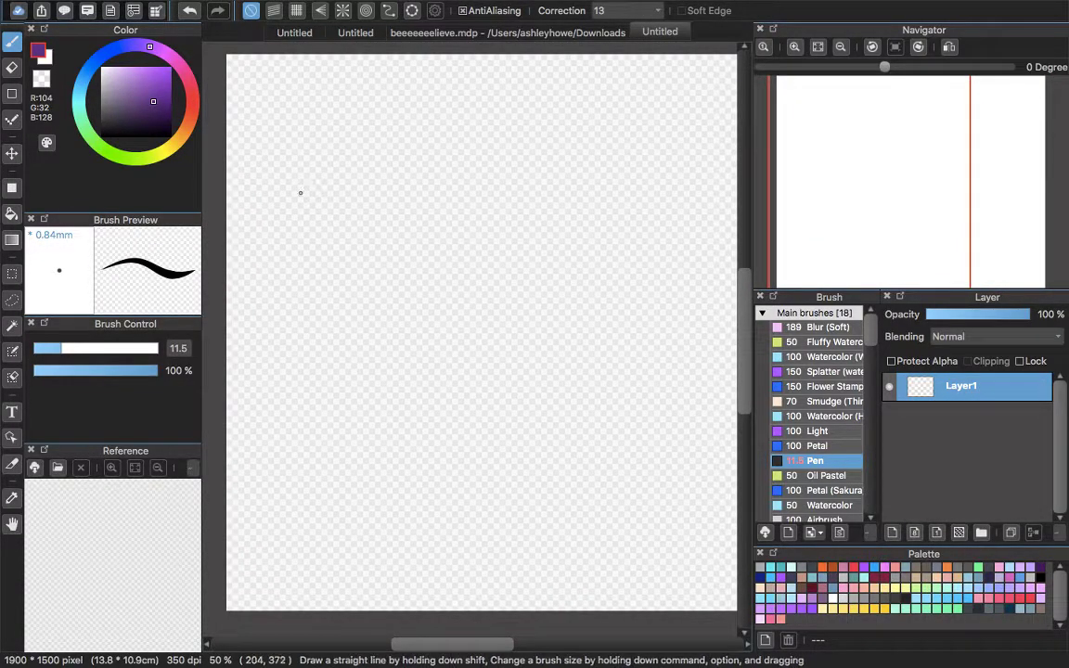
mouse_move(297, 206)
mouse_down()
mouse_move(362, 154)
mouse_move(423, 176)
mouse_move(303, 252)
mouse_move(296, 236)
mouse_move(302, 250)
mouse_move(276, 306)
mouse_move(321, 316)
mouse_move(307, 316)
mouse_move(361, 299)
mouse_move(415, 253)
mouse_move(411, 223)
mouse_up()
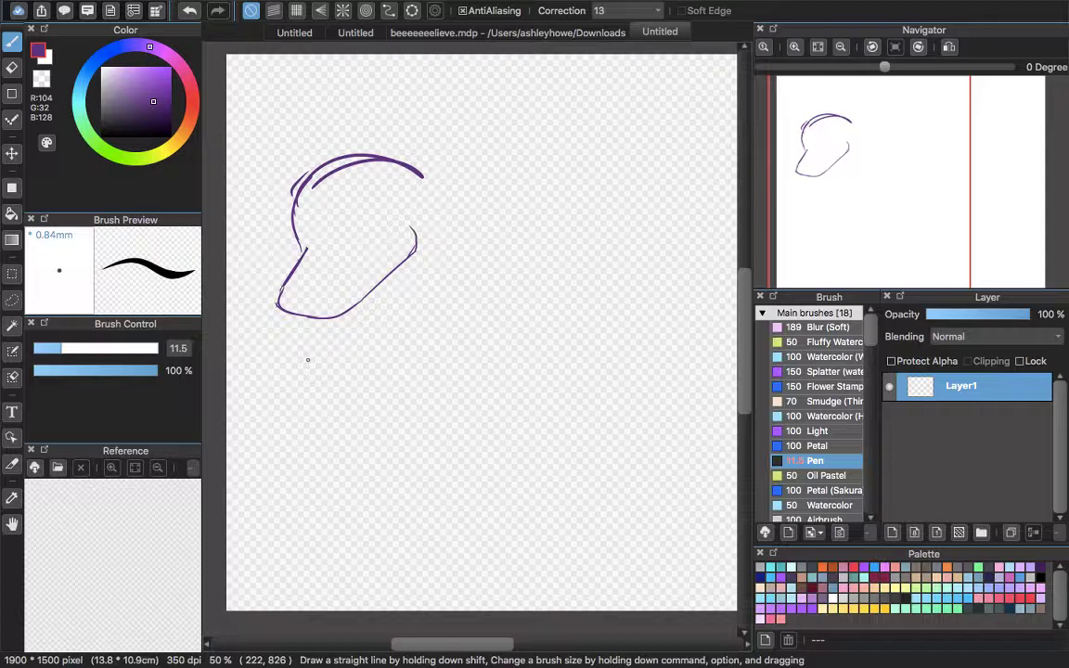
Draw a large rounded floppy shape hanging behind the jaw from an S-curve inside the head, and a short curve down the head's back.
key(super+plus)
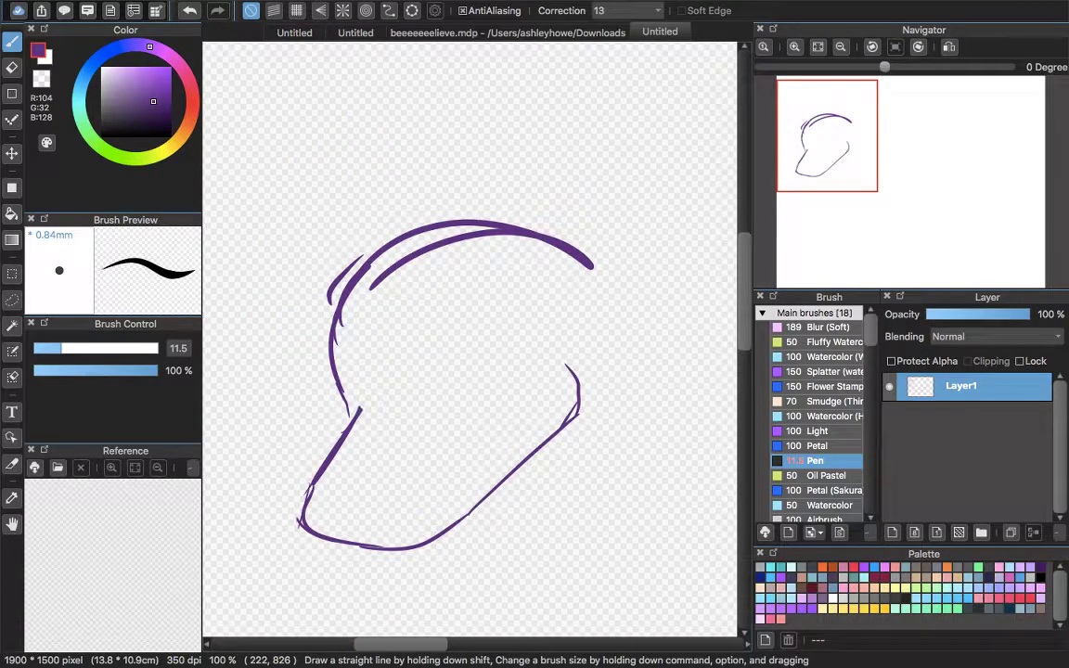
scroll(469, 339, down, 1)
scroll(470, 339, right, 1)
drag(451, 261, 585, 485)
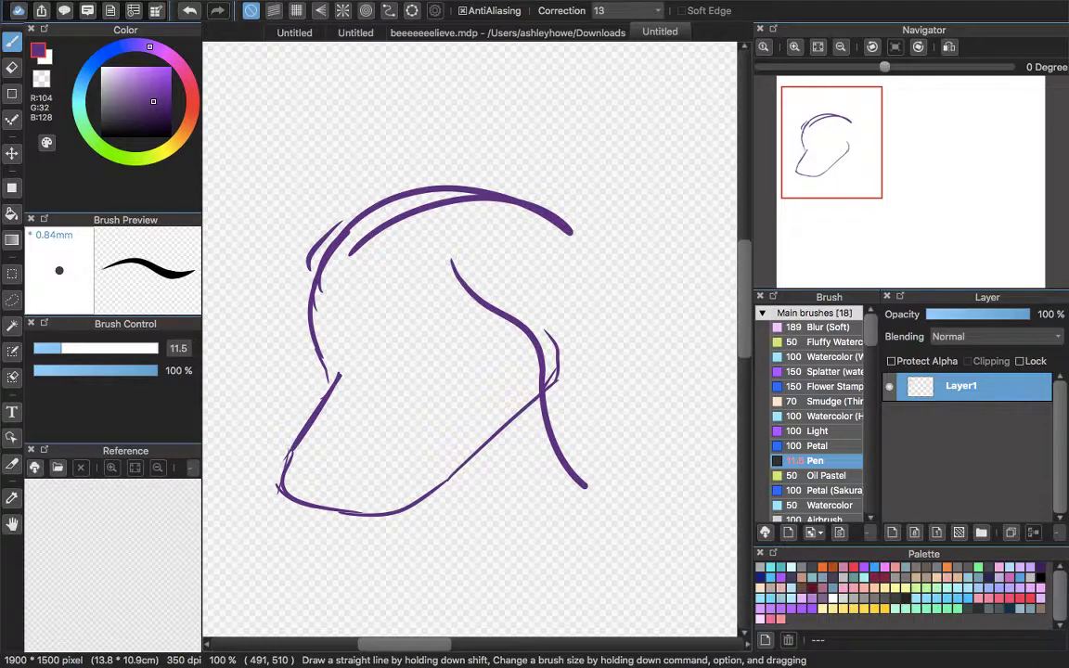
drag(635, 380, 589, 488)
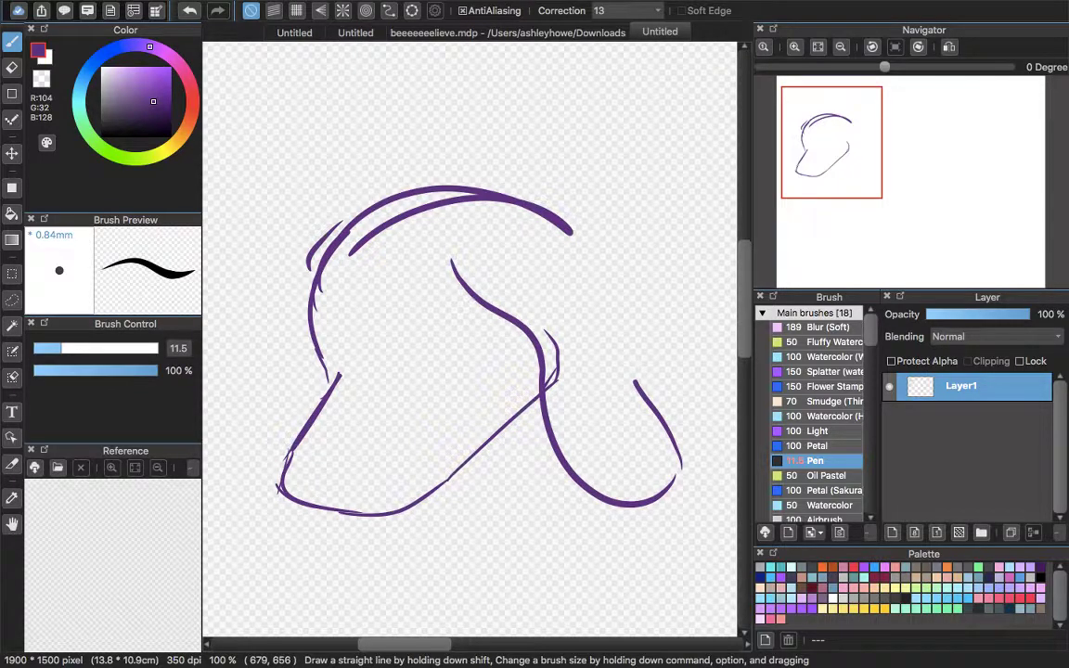
drag(631, 336, 637, 385)
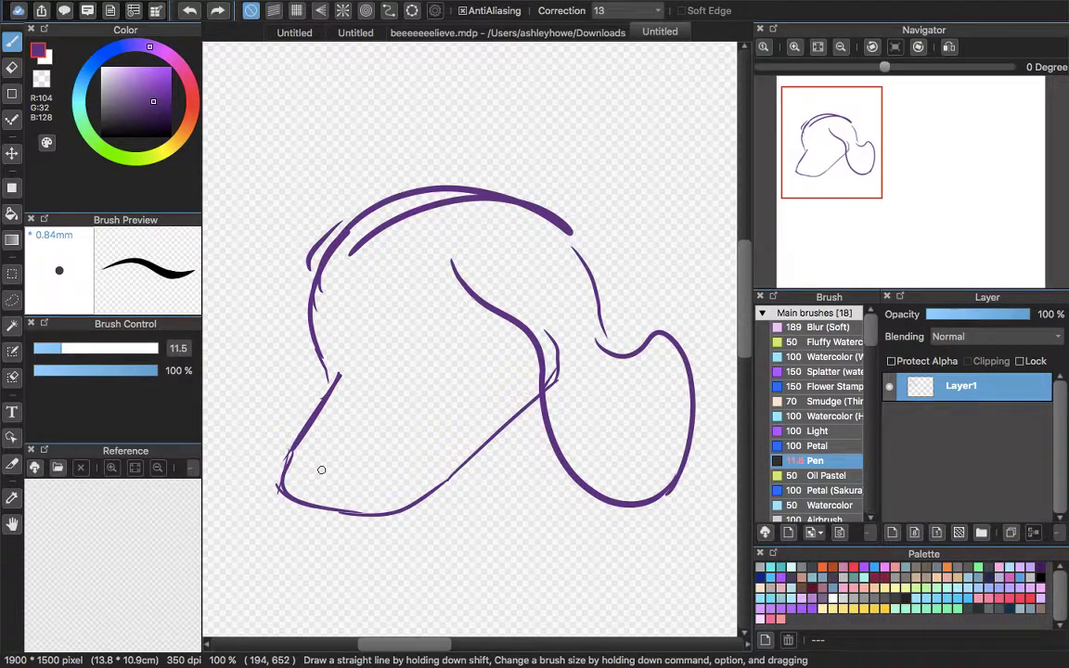
Lasso the whole head sketch and rotate it clockwise with Transform so the muzzle points forward instead of steeply downward.
key(m)
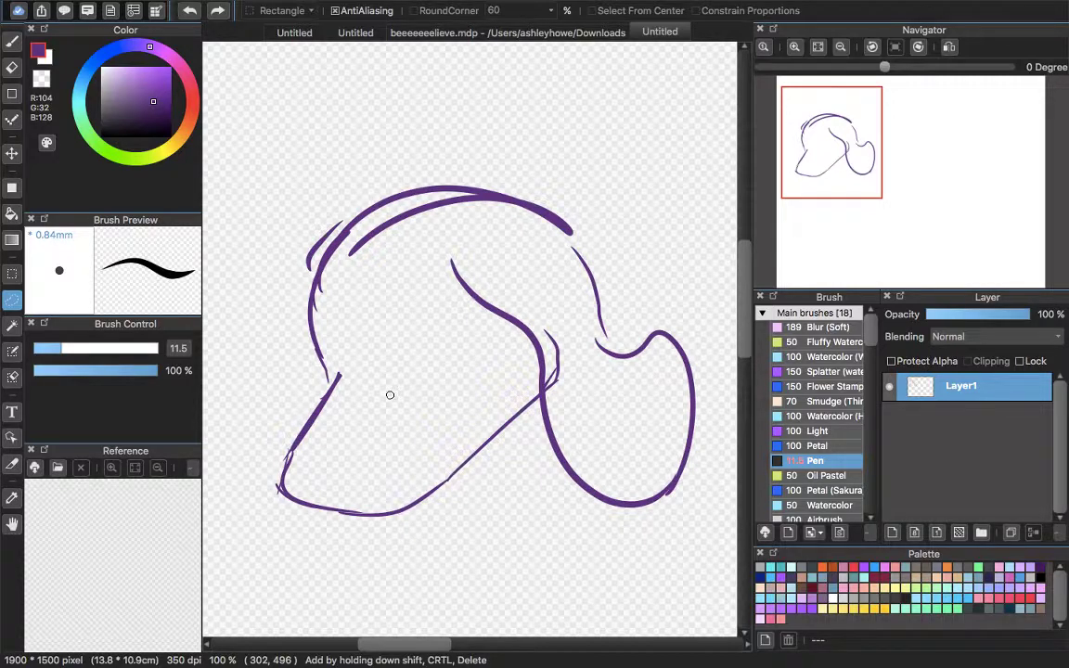
drag(272, 634, 560, 176)
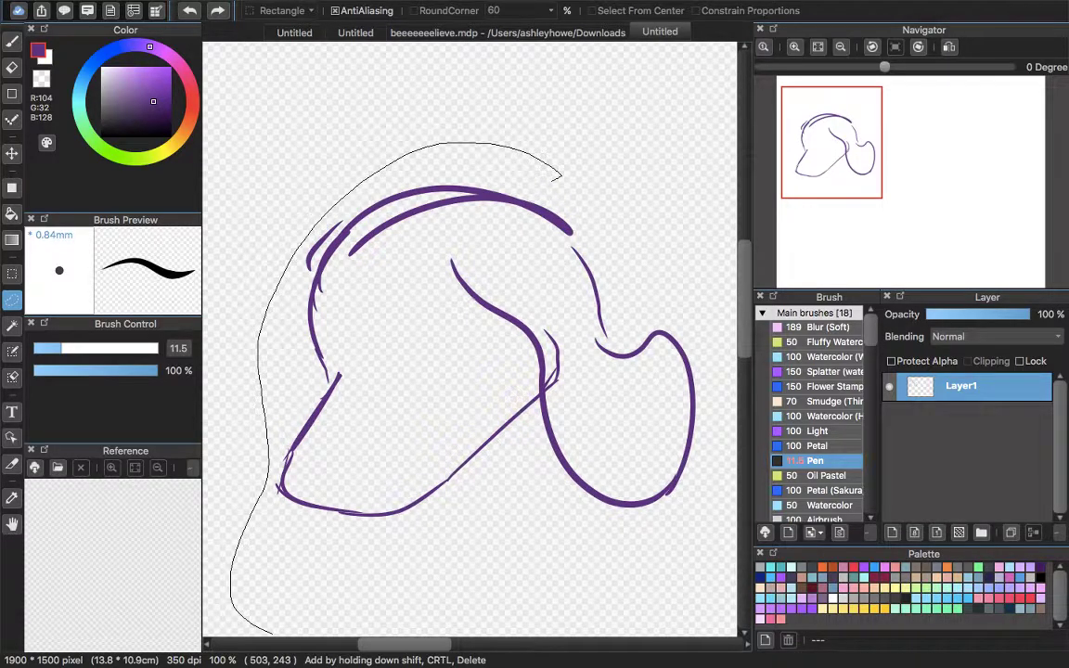
drag(560, 176, 315, 629)
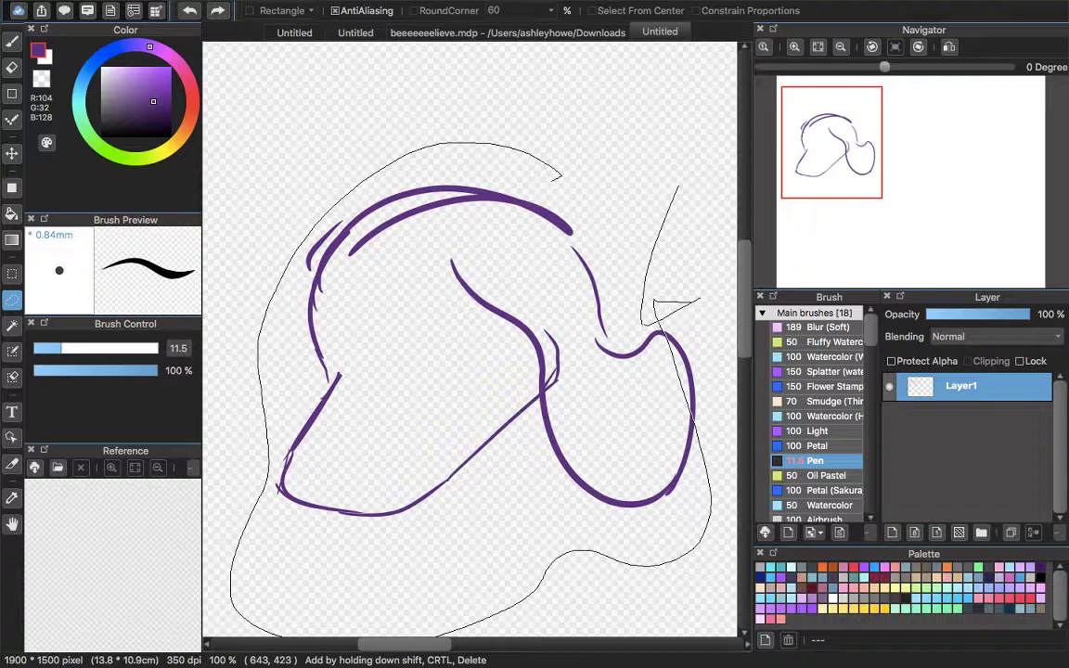
key(ctrl+t)
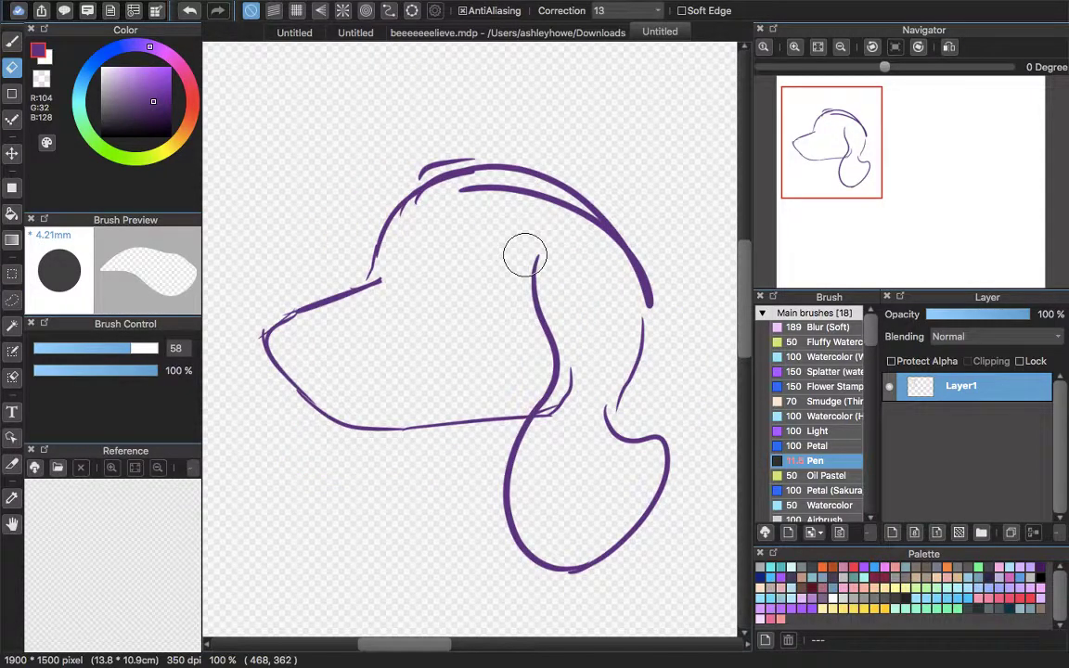
Erase the floppy shape, its inner S-curve, the back-of-head curve and the rear ends of the forehead arcs.
mouse_move(525, 255)
mouse_down()
mouse_move(531, 545)
mouse_move(545, 562)
mouse_move(622, 396)
mouse_up()
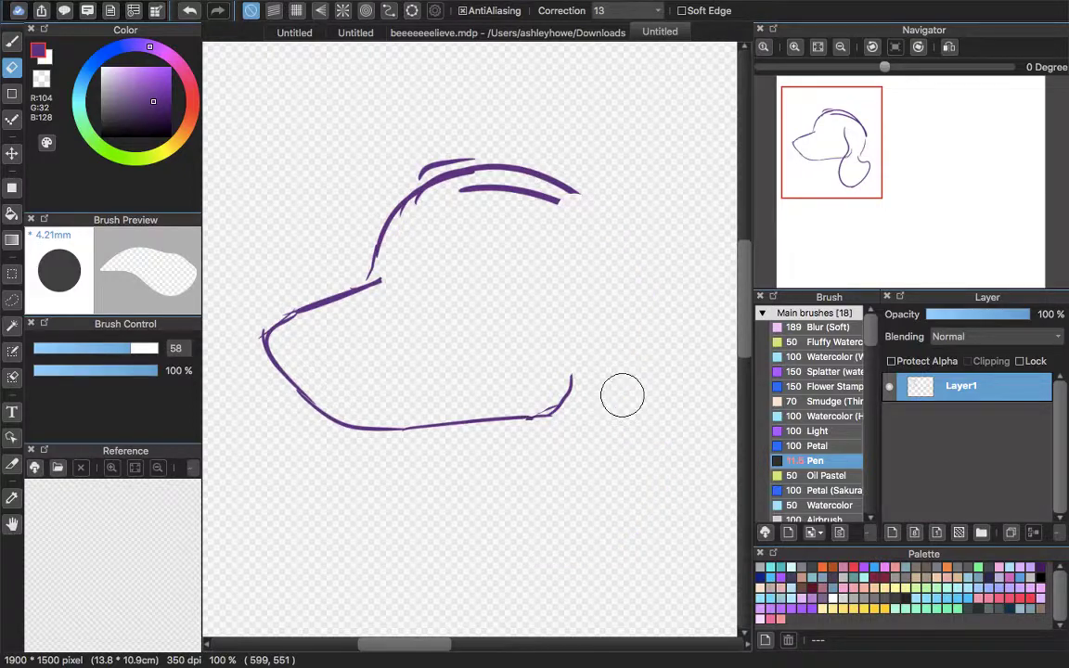
key(b)
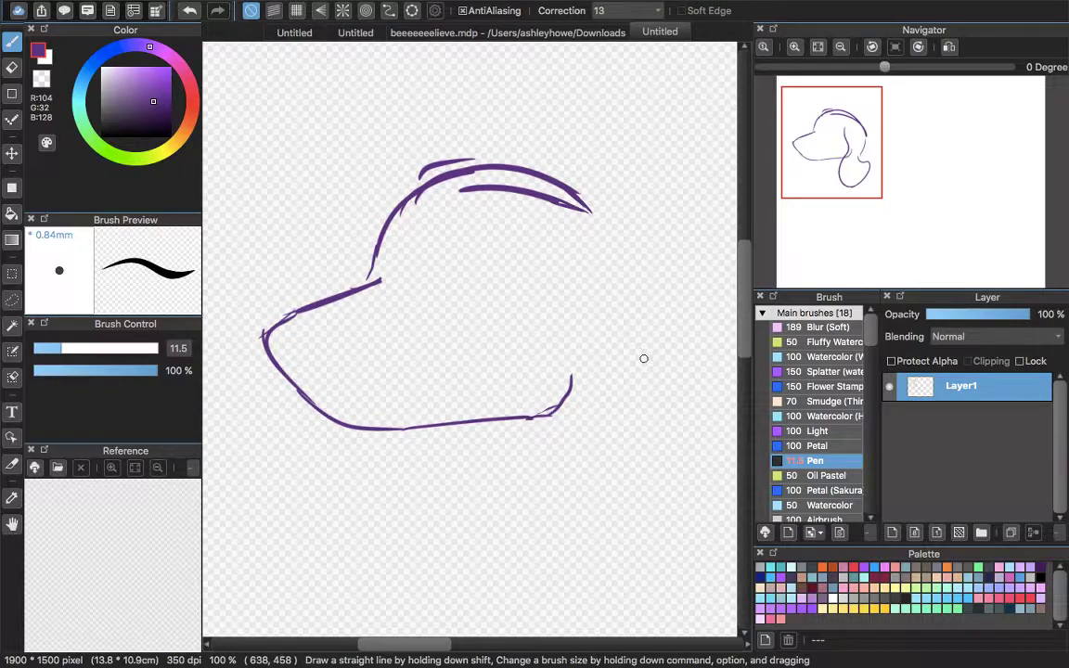
Lasso the remaining head and muzzle lines, rotate them slightly counterclockwise with Transform and apply it.
key(m)
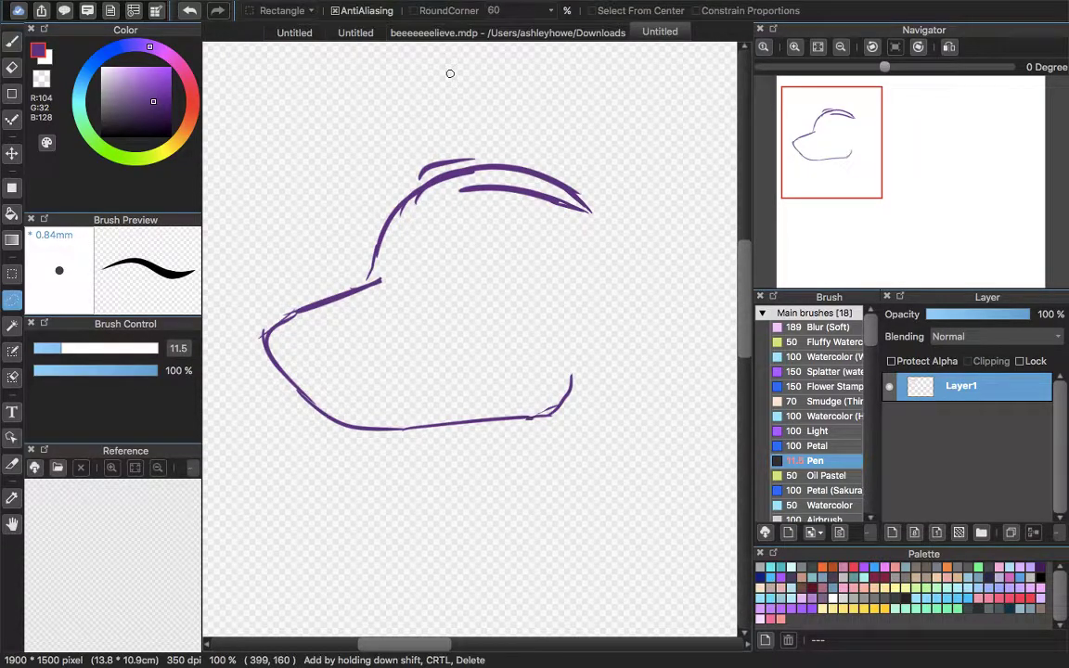
drag(520, 99, 508, 116)
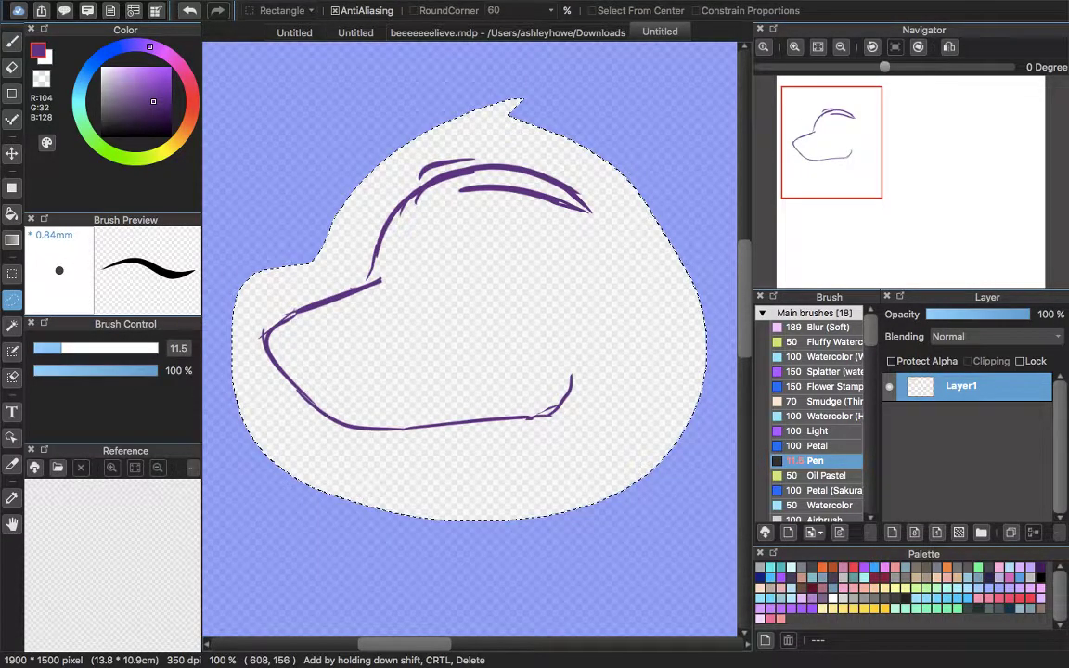
key(super+t)
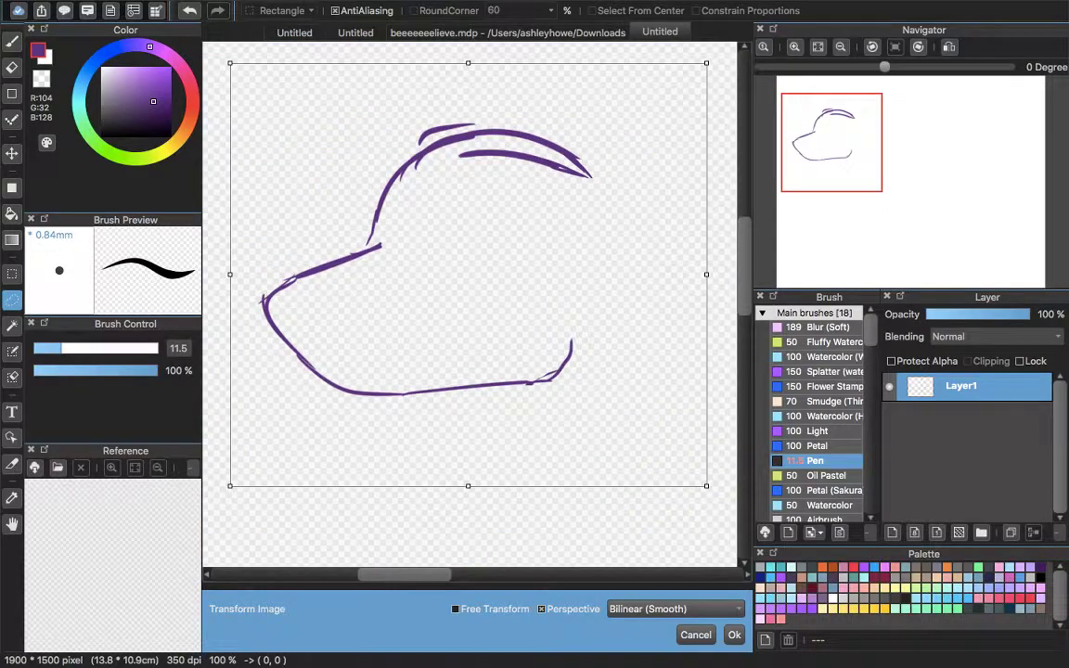
drag(719, 501, 733, 483)
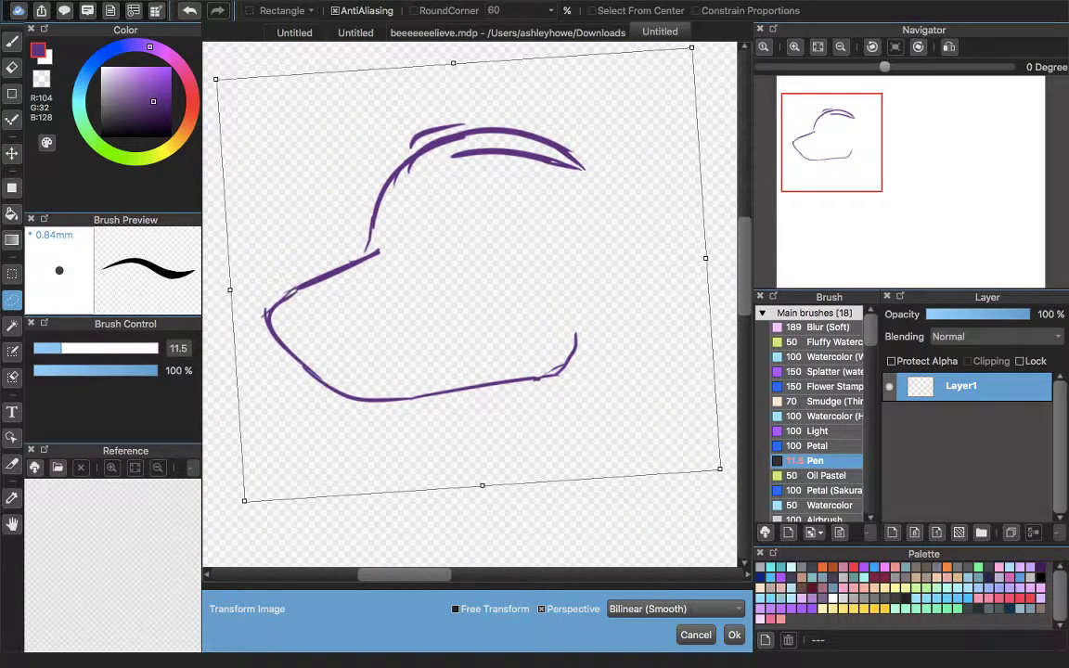
key(Return)
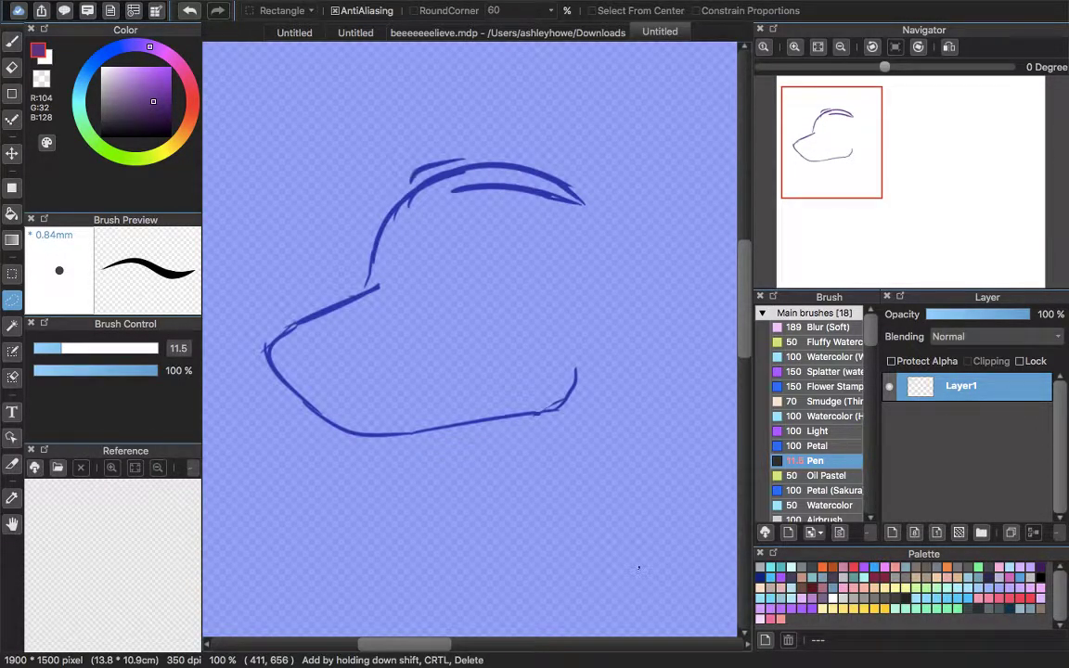
Erase the upper muzzle line, redraw it lower with a gentler slope, and extend the forehead down to meet it.
key(e)
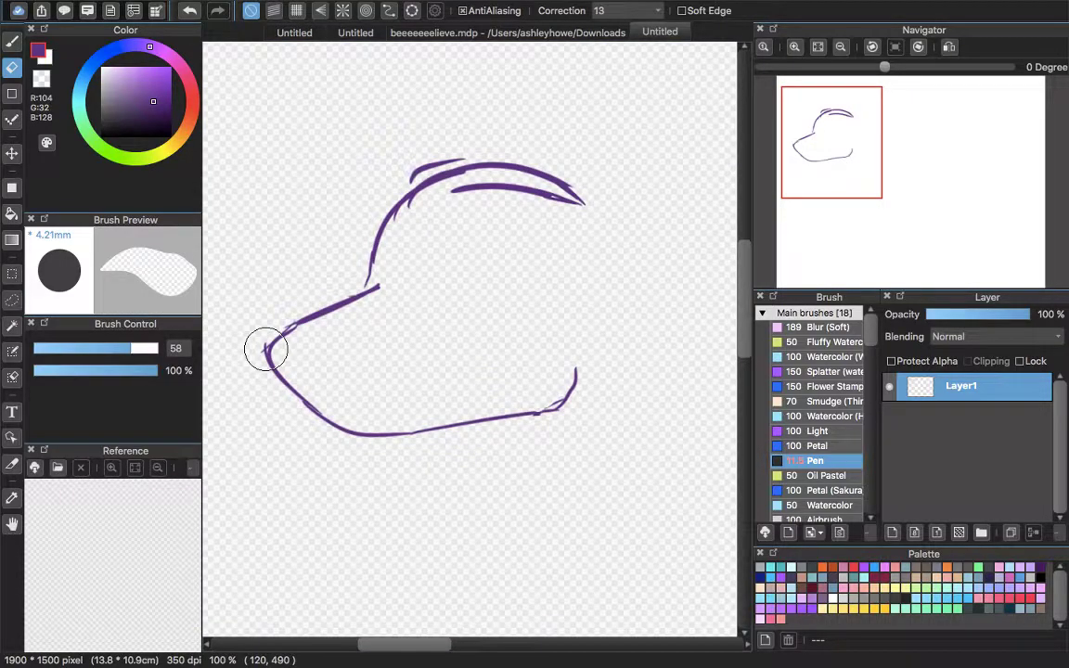
drag(266, 350, 378, 287)
key(b)
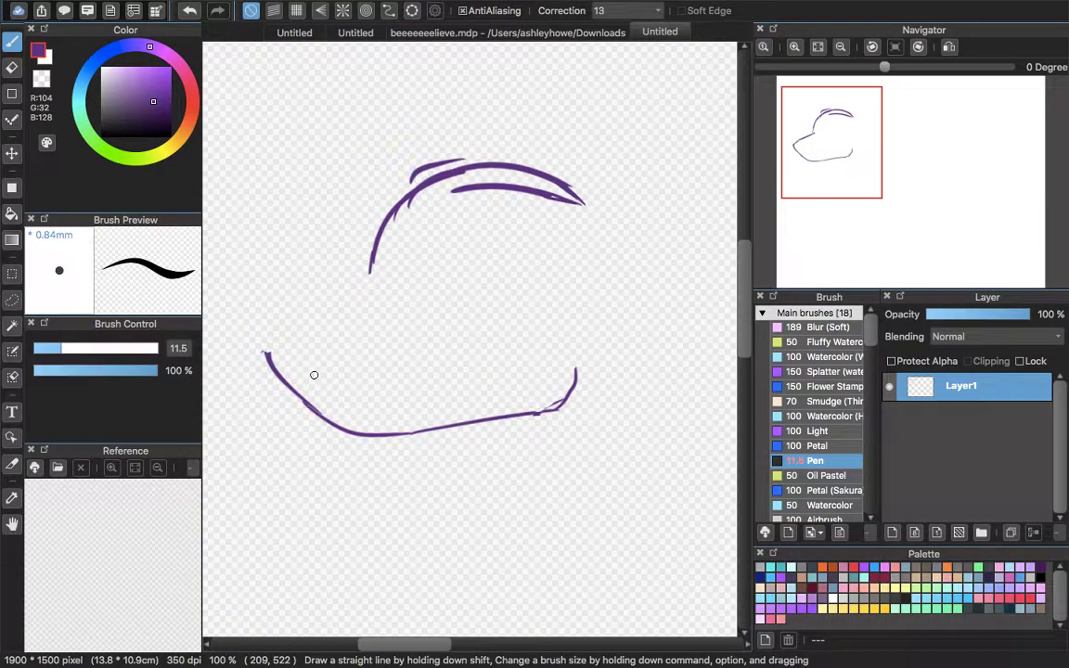
drag(269, 351, 379, 305)
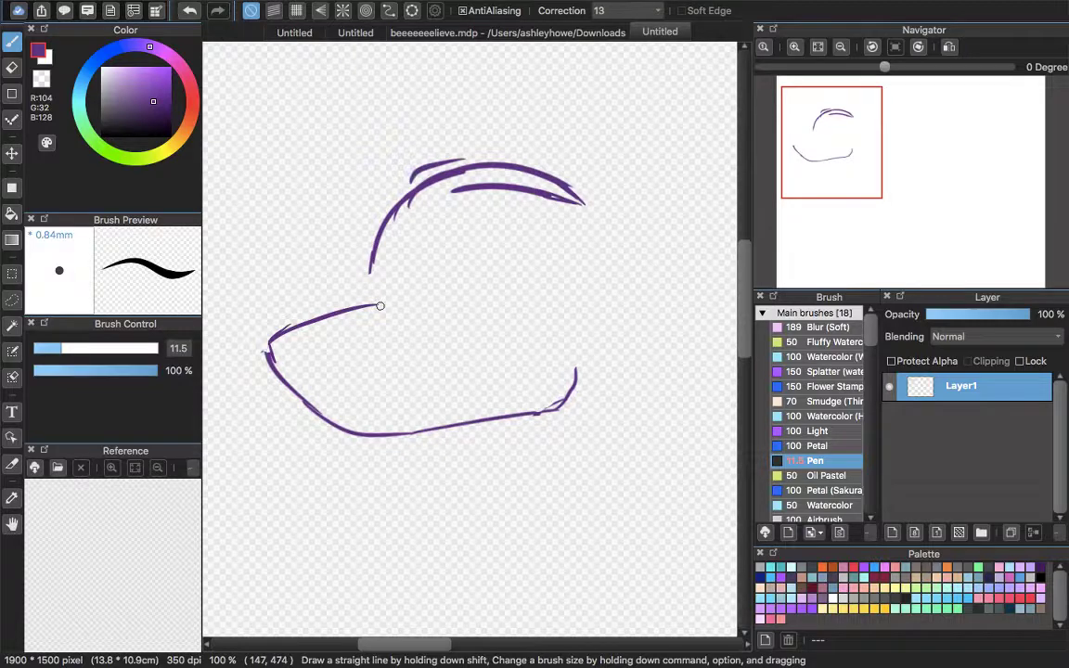
drag(336, 322, 407, 300)
drag(364, 269, 360, 295)
drag(372, 254, 363, 304)
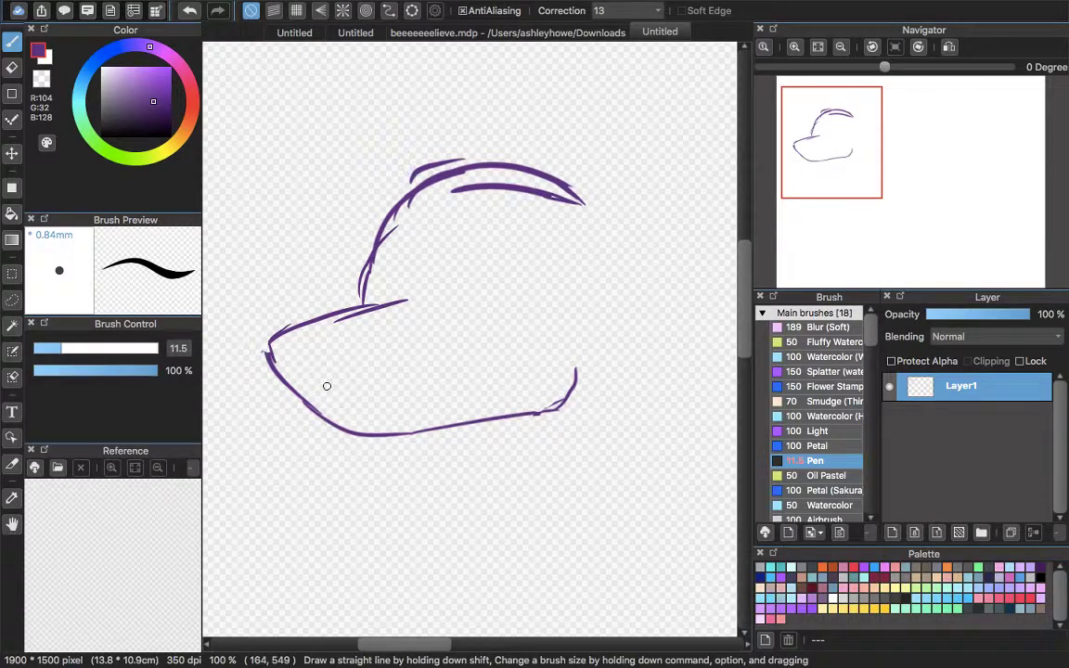
Erase the muzzle tip, the lower muzzle curve and the jaw line, including the leftover fragments.
key(e)
mouse_move(573, 373)
mouse_down()
mouse_move(532, 433)
mouse_move(279, 388)
mouse_up()
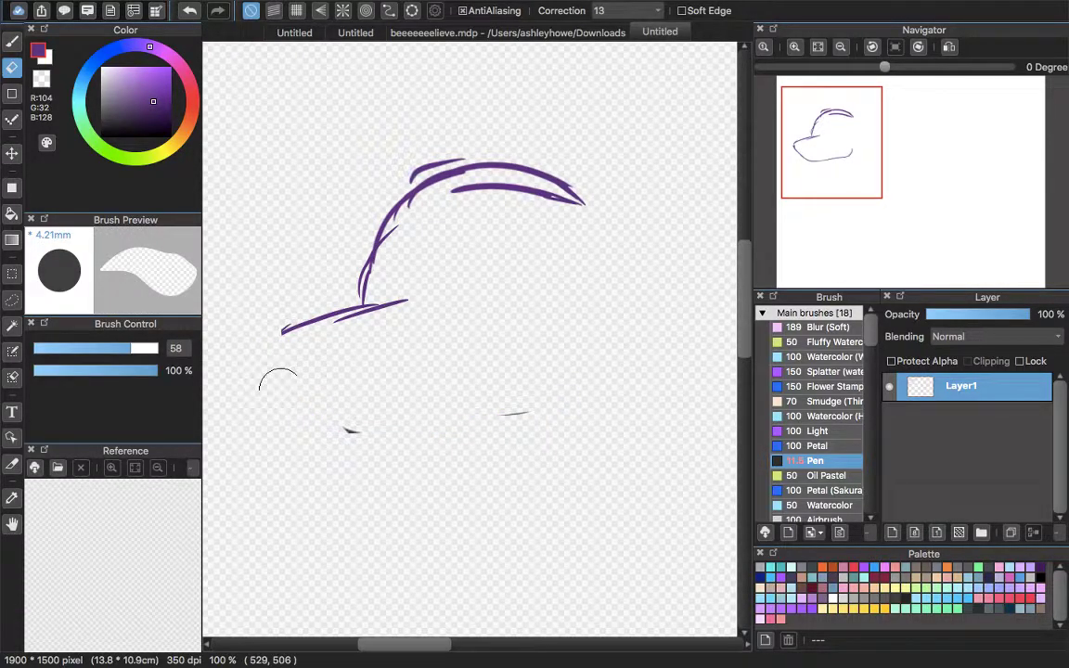
scroll(278, 382, up, 5)
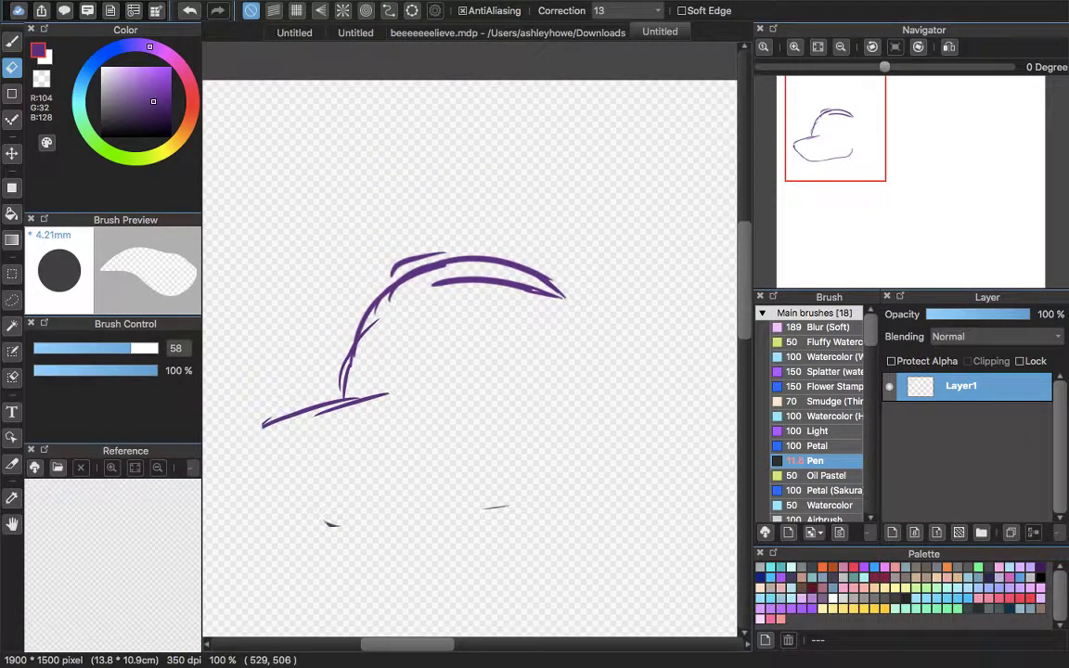
drag(510, 504, 345, 527)
scroll(441, 447, left, 4)
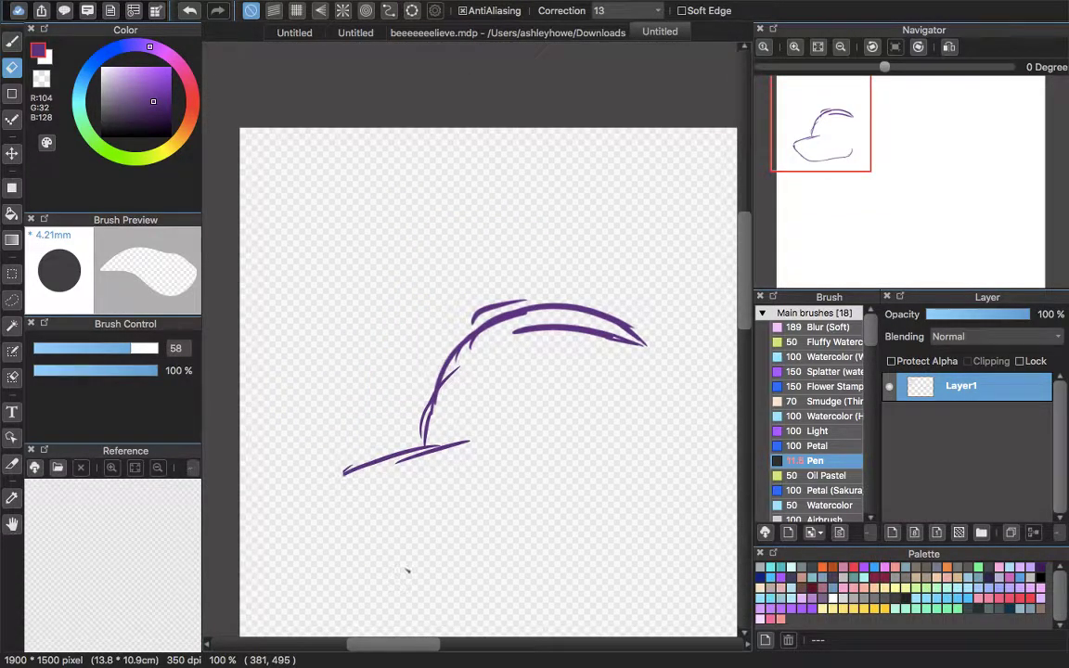
scroll(407, 571, up, 1)
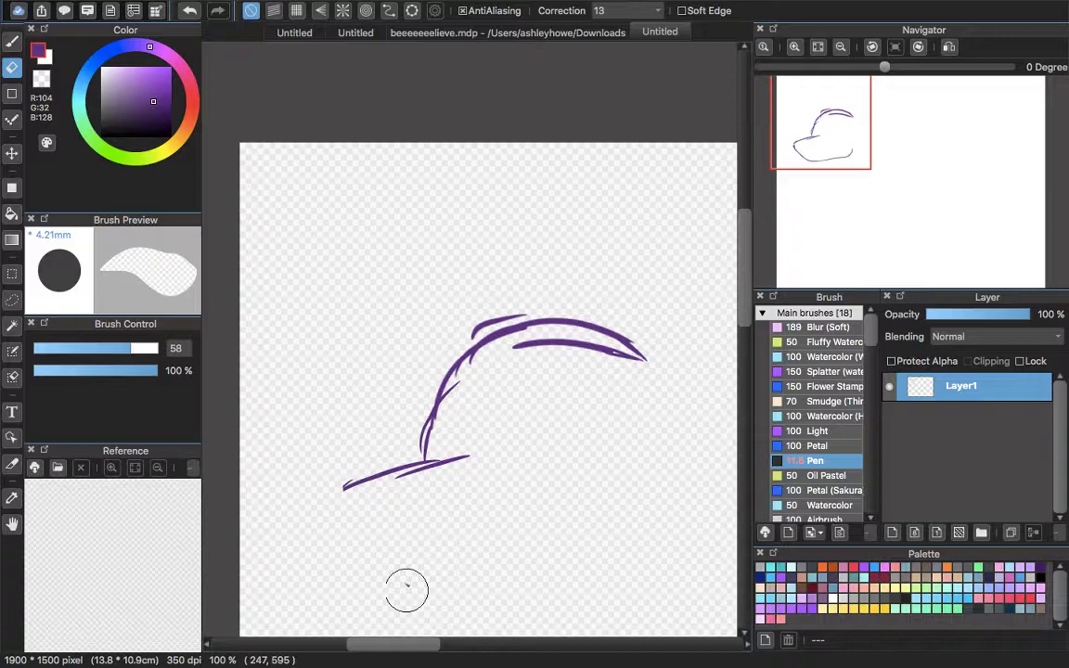
Draw a doubled curve down the muzzle front and a large rounded triangular nose at the tip, with short lines beneath it.
key(b)
scroll(406, 590, up, 1)
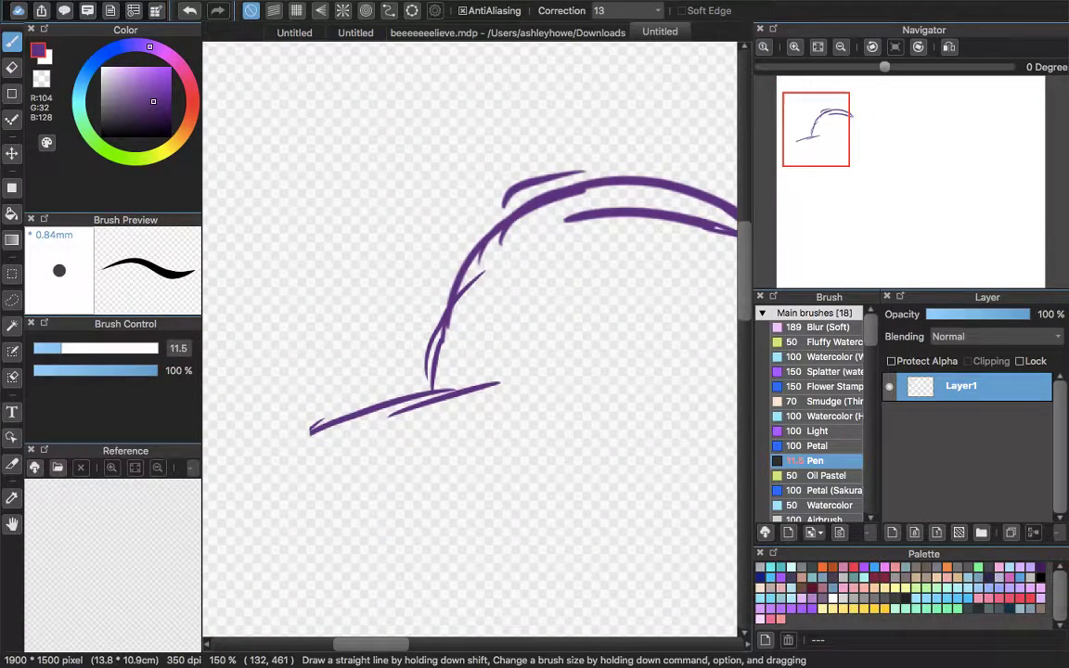
scroll(322, 420, down, 3)
scroll(322, 420, left, 1)
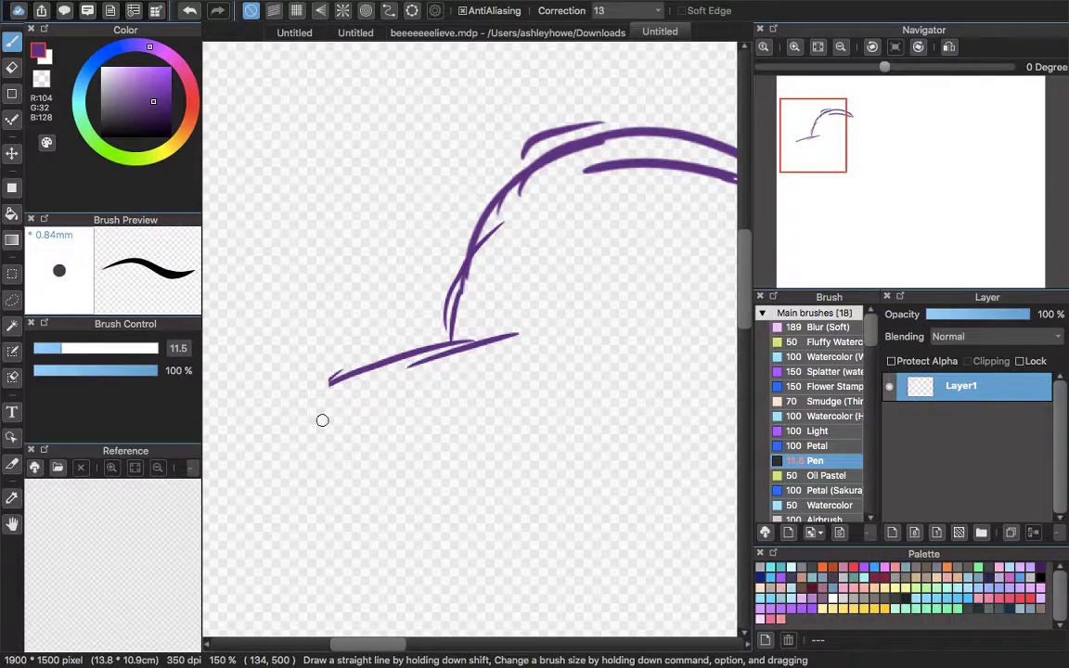
mouse_move(337, 415)
mouse_down()
mouse_move(336, 385)
mouse_move(379, 513)
mouse_up()
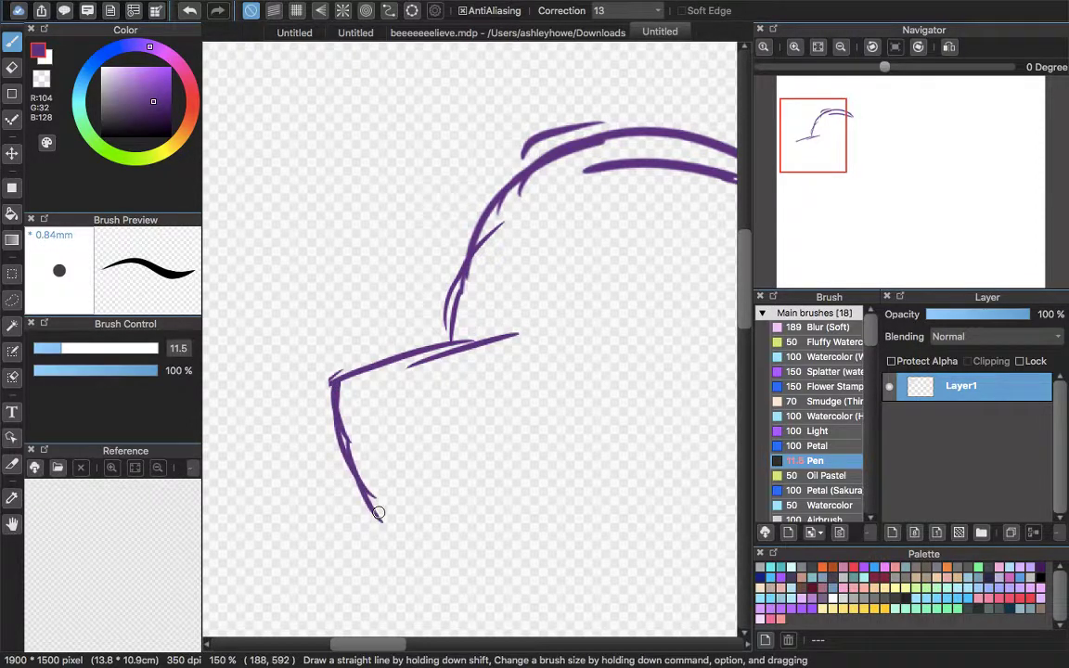
drag(337, 380, 352, 472)
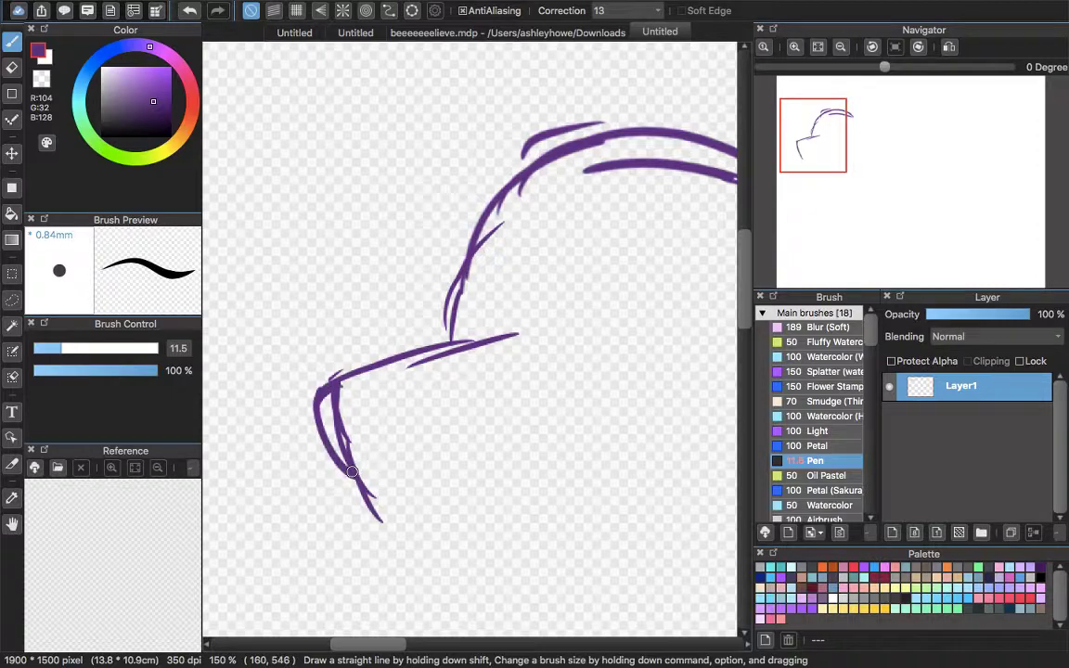
mouse_move(336, 383)
mouse_down()
mouse_move(427, 404)
mouse_move(371, 490)
mouse_move(386, 521)
mouse_move(467, 499)
mouse_up()
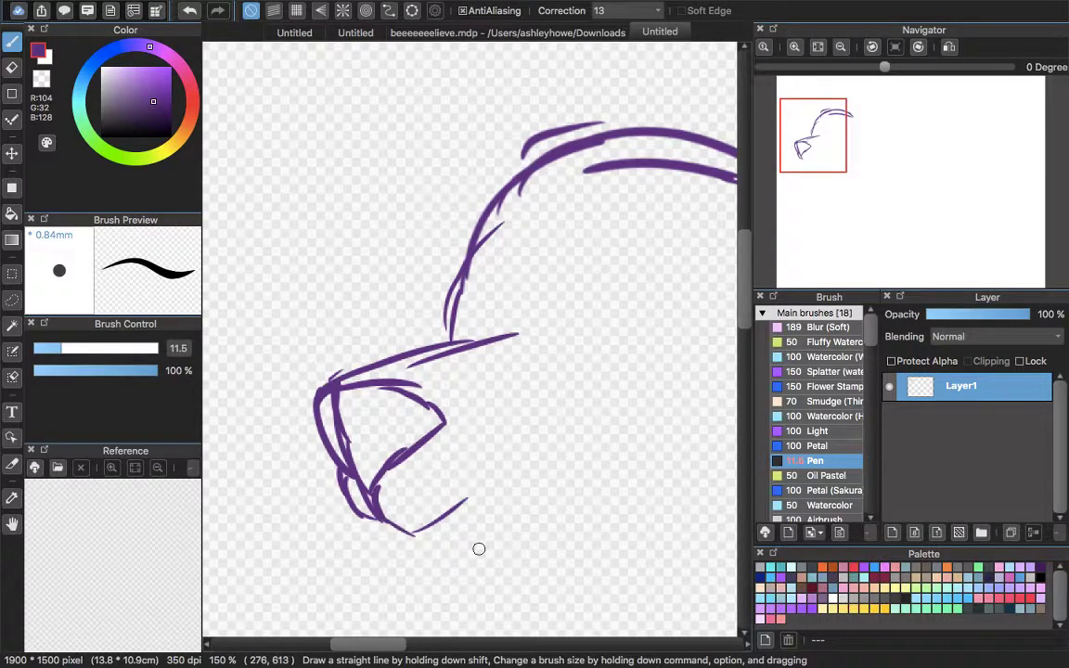
Undo the angular lip attempts and draw a curved upper lip under the nose, a small nostril-side curve, and a mouth line rising backward.
key(super+z)
drag(382, 521, 447, 519)
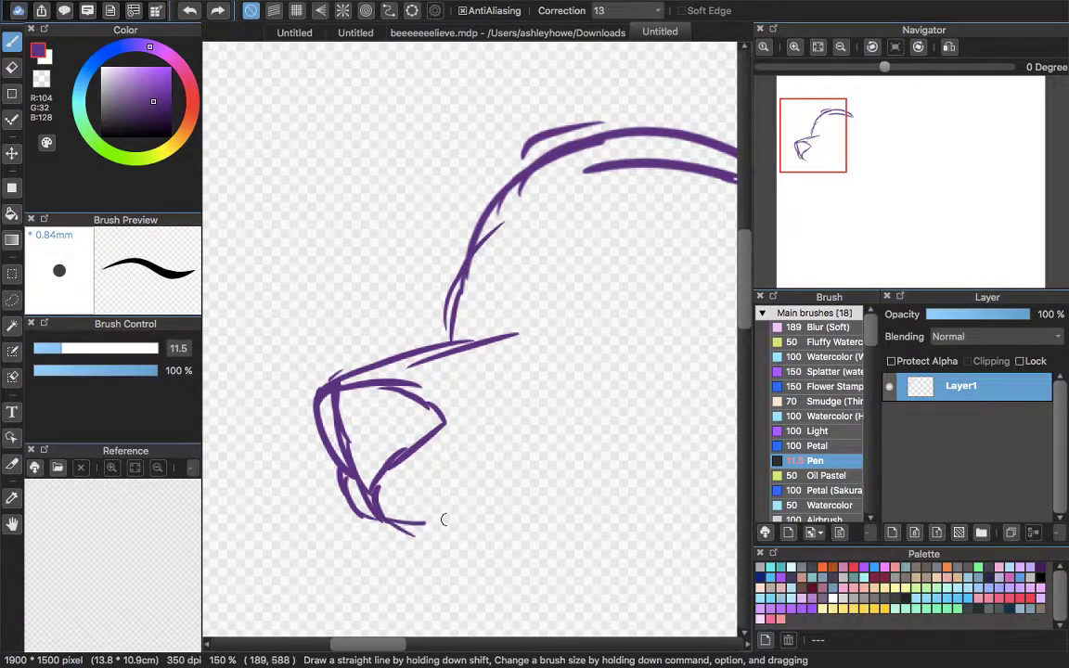
key(ctrl+z)
drag(394, 529, 484, 517)
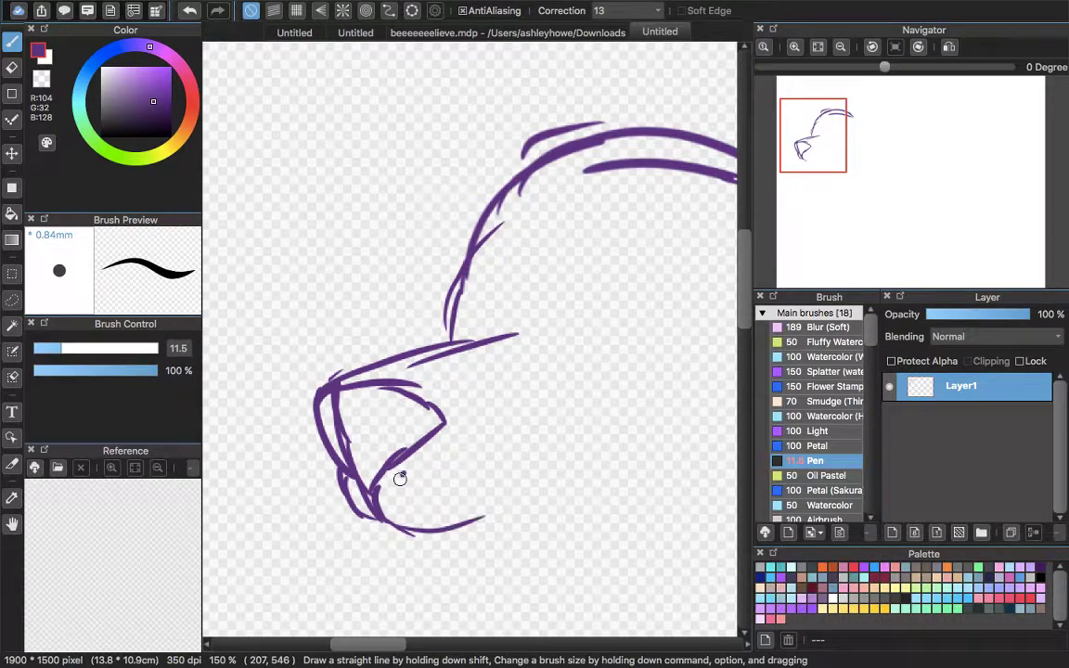
drag(400, 475, 416, 516)
mouse_move(489, 520)
mouse_down()
mouse_move(534, 486)
mouse_move(652, 474)
mouse_move(712, 401)
mouse_up()
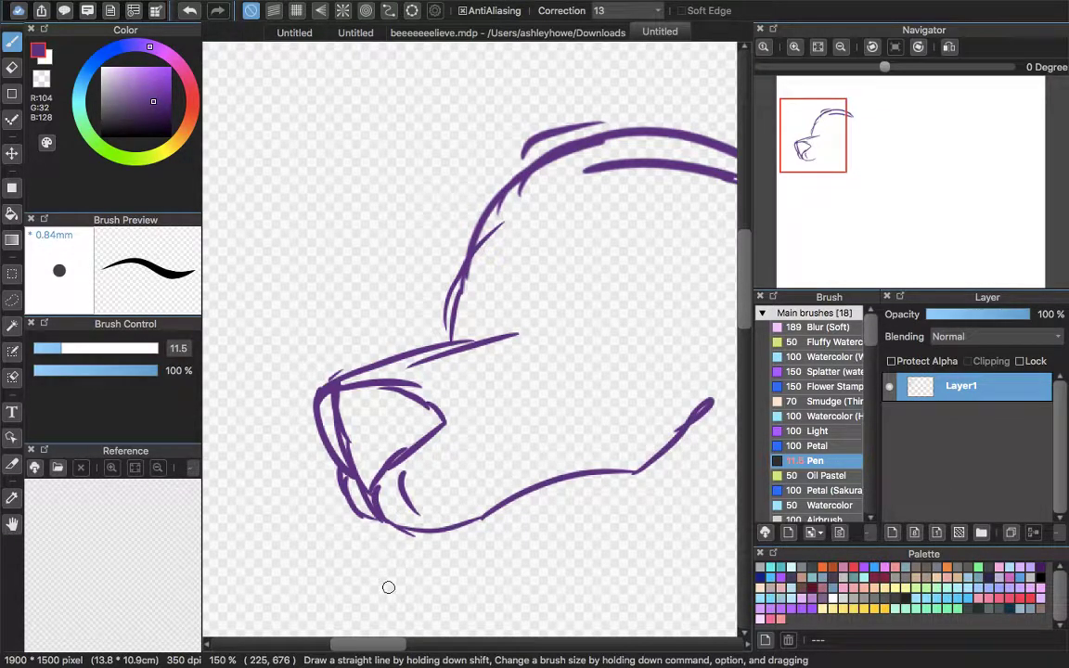
Sketch a small chin below the lip and begin the lower jaw line running back beneath the mouth.
drag(361, 522, 378, 563)
drag(365, 524, 408, 558)
drag(408, 559, 496, 544)
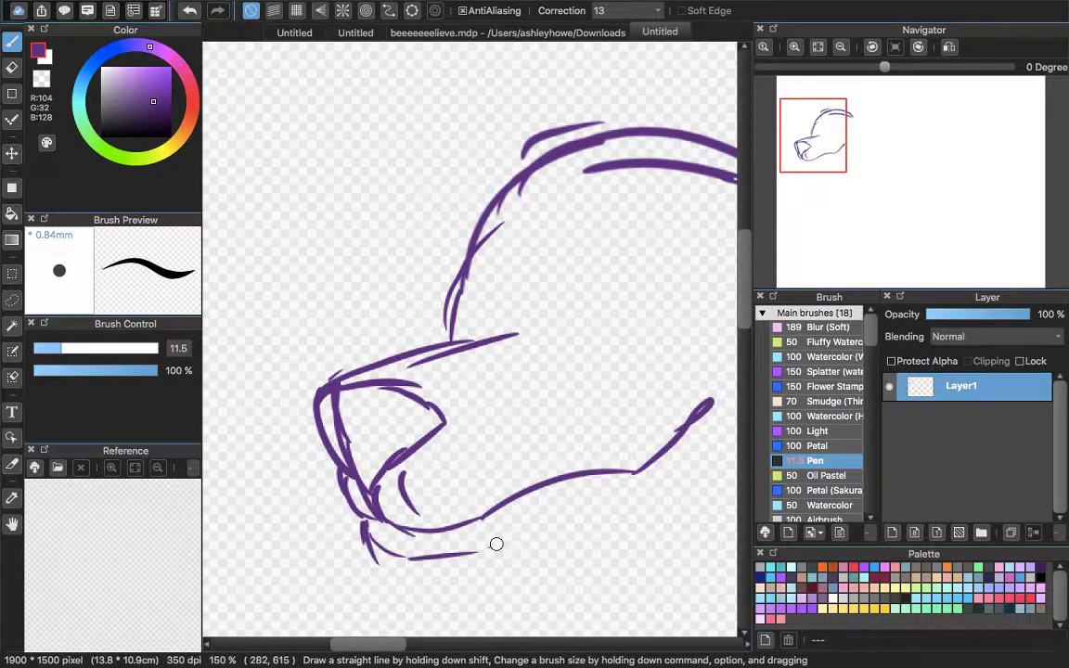
Erase the rear part of the mouth line with its upturned end, keeping the short lip curve beneath the nose.
scroll(496, 543, right, 10)
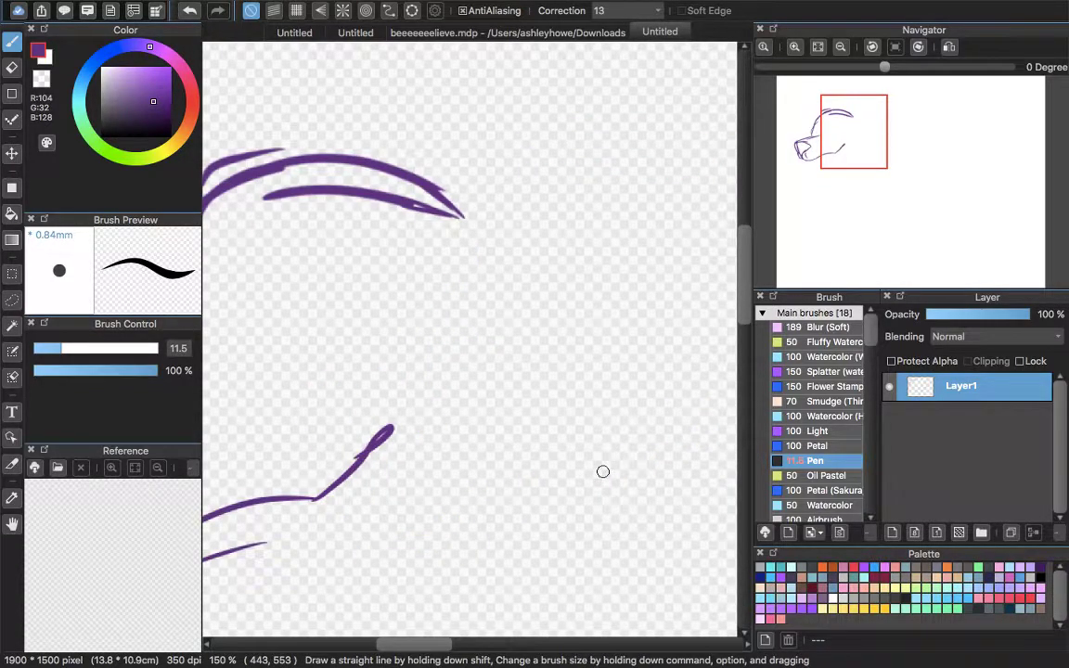
scroll(602, 471, left, 4)
scroll(519, 499, down, 1)
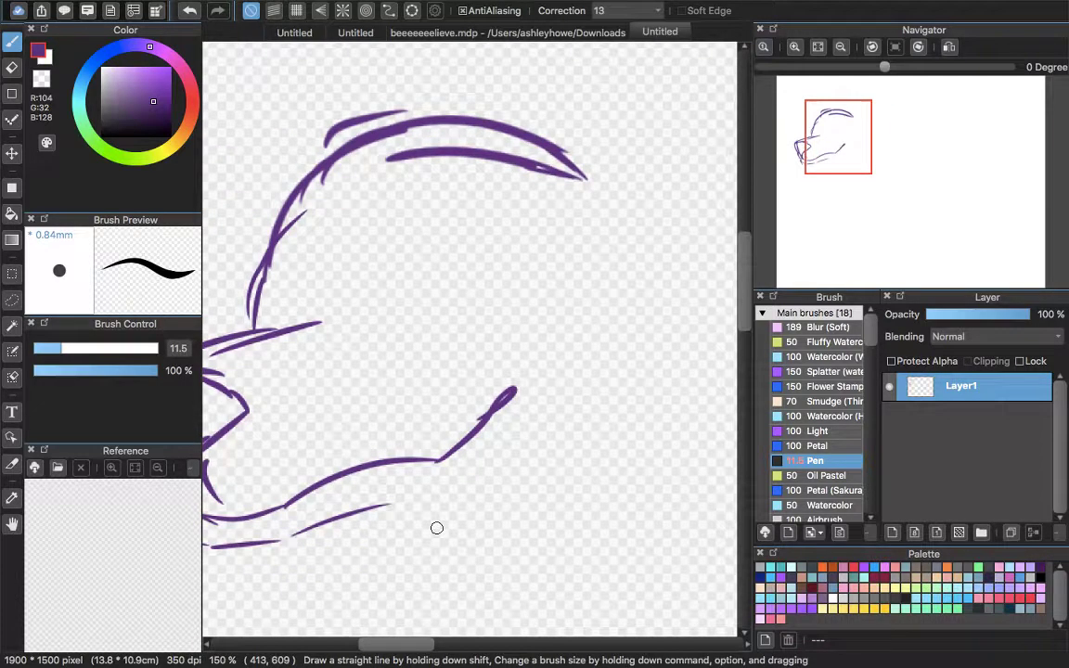
key(e)
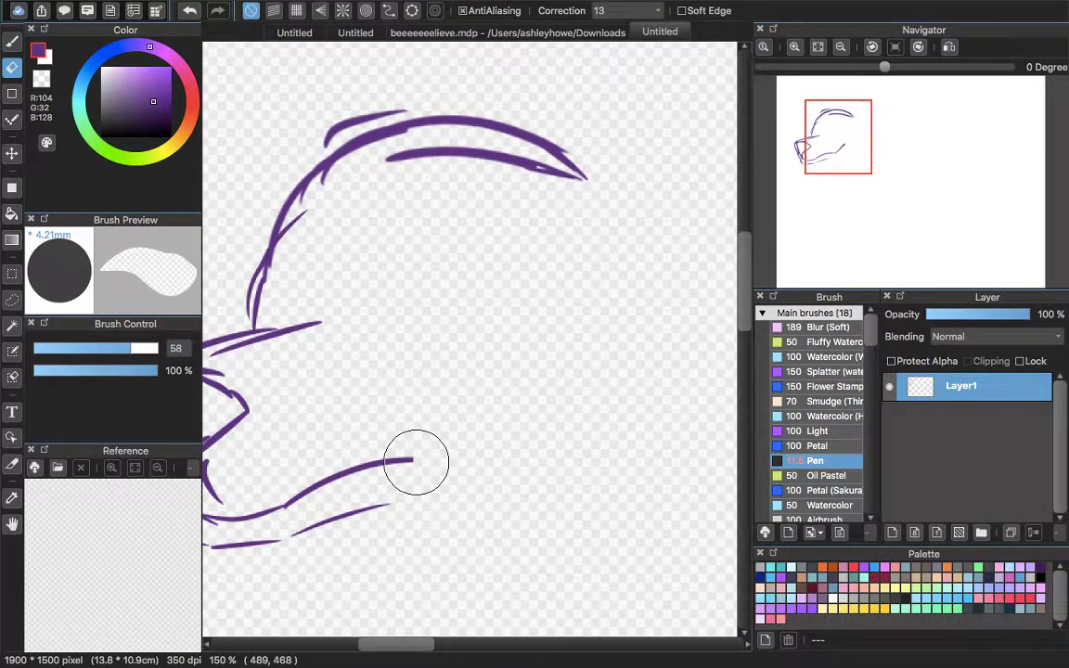
drag(415, 462, 319, 486)
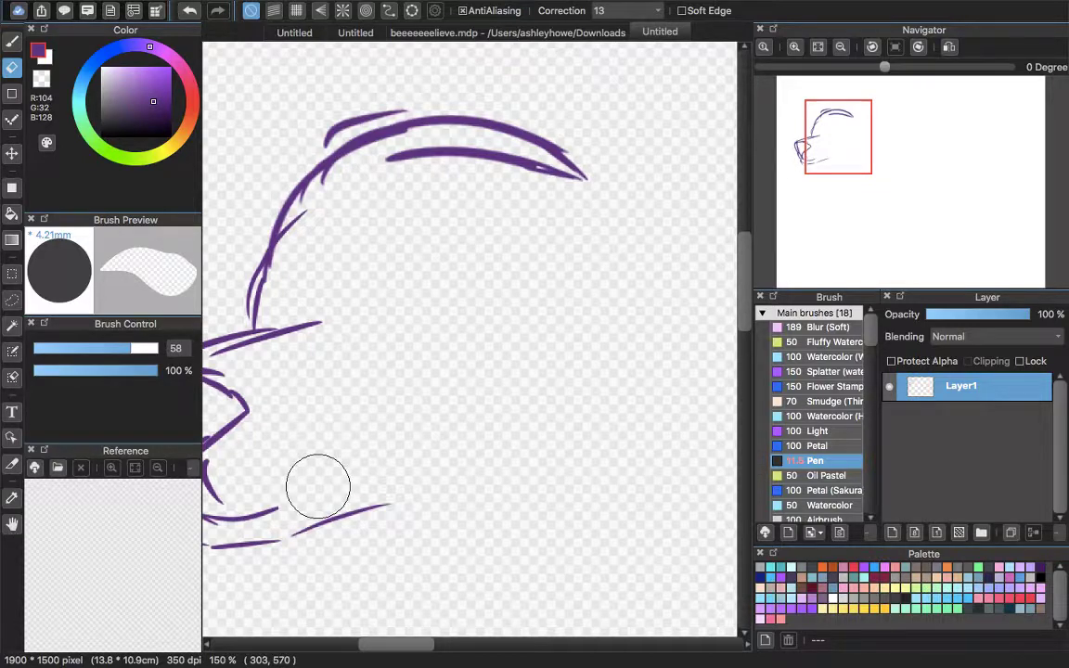
Join the lower jaw segments with a firmer stroke and extend the jaw line toward the back of the head.
key(b)
drag(272, 541, 348, 507)
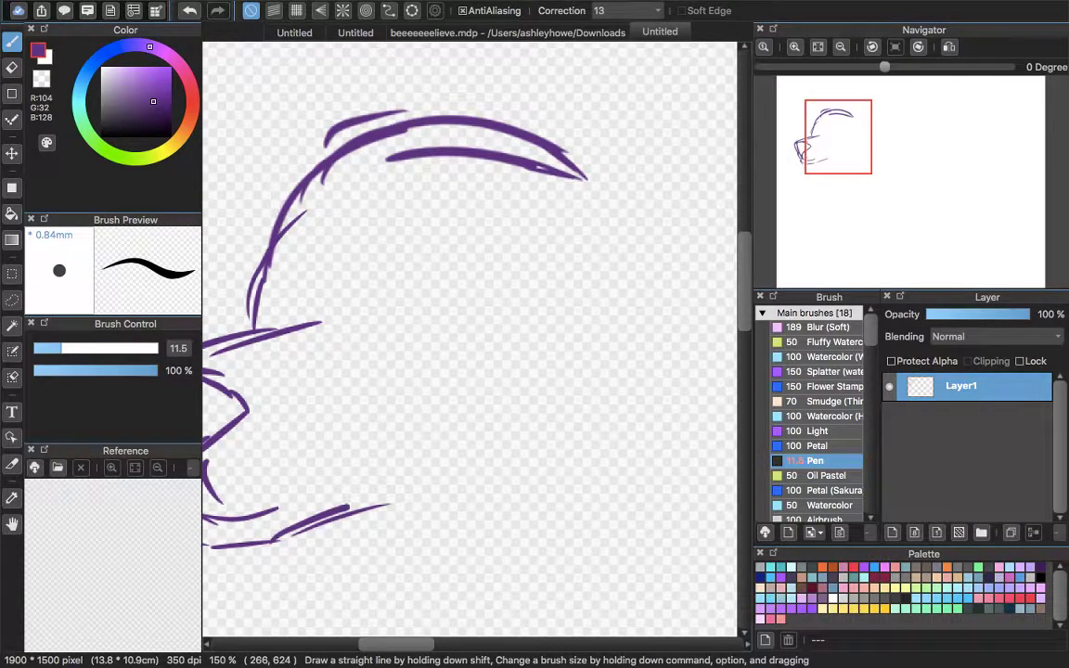
scroll(543, 430, left, 10)
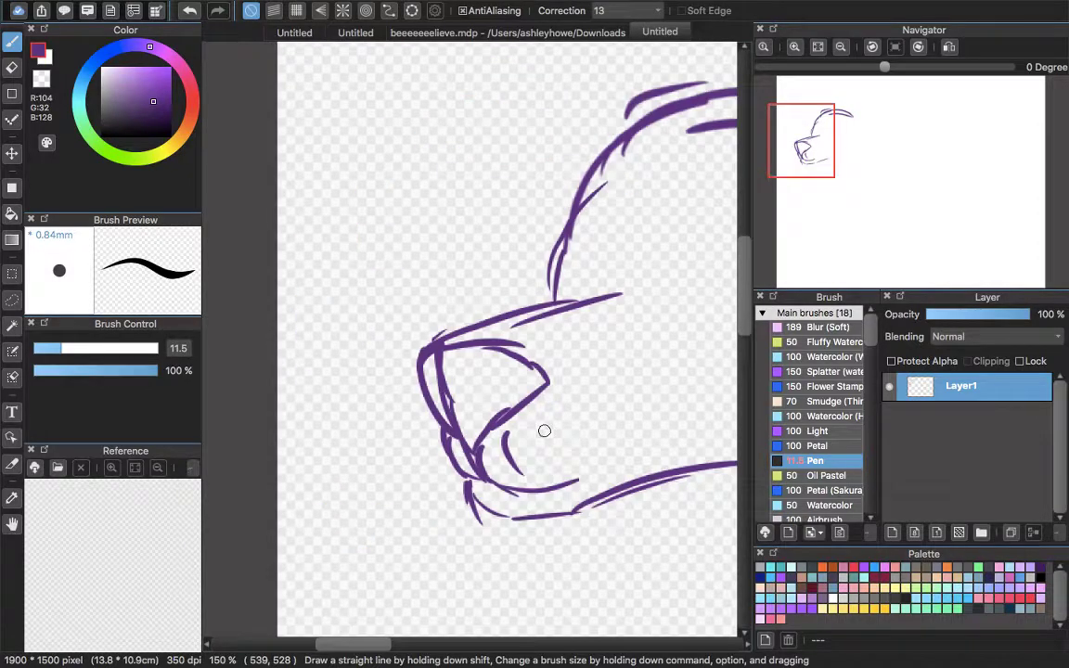
scroll(544, 431, right, 4)
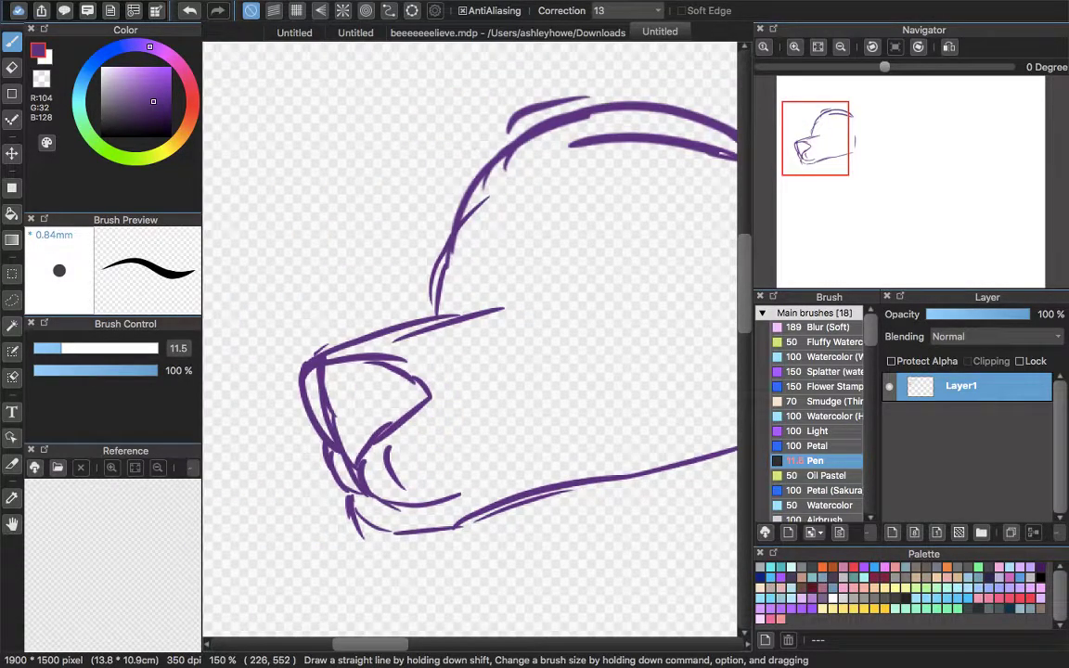
Erase the lip curve beneath the nose and sketch short replacement lip strokes above the chin.
key(e)
scroll(405, 501, right, 1)
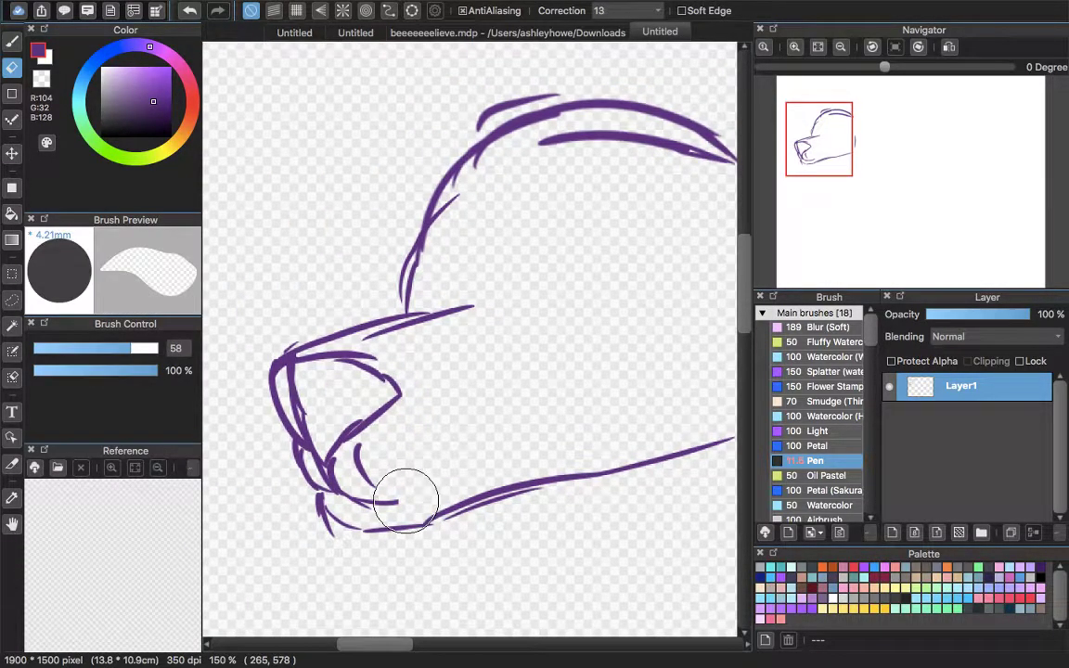
key(b)
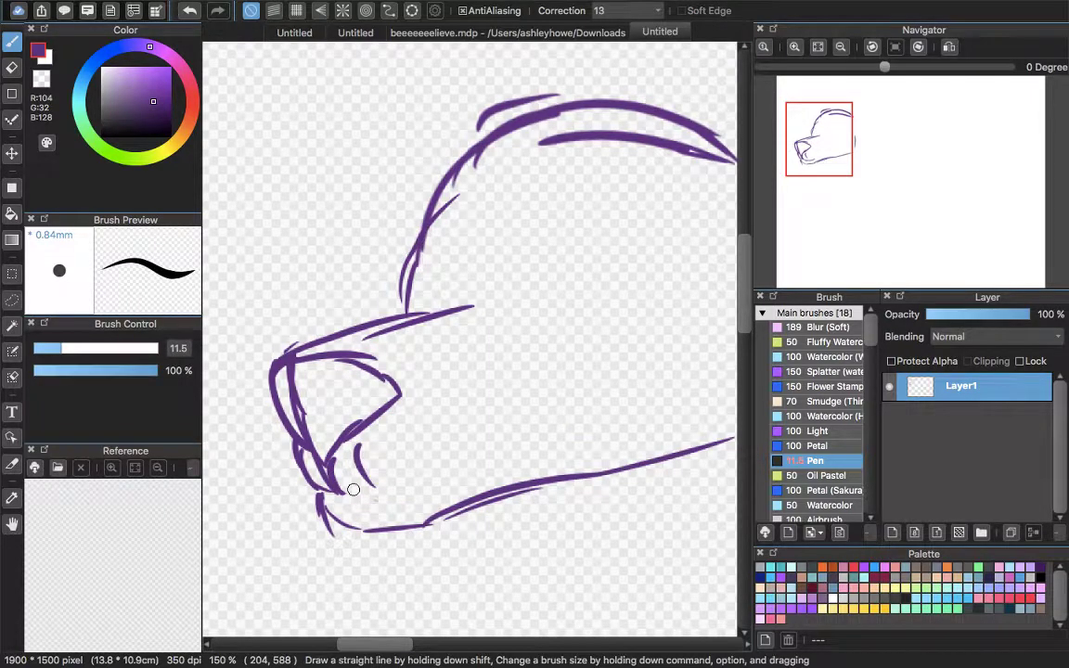
mouse_move(352, 489)
mouse_down()
mouse_move(388, 506)
mouse_move(365, 529)
mouse_up()
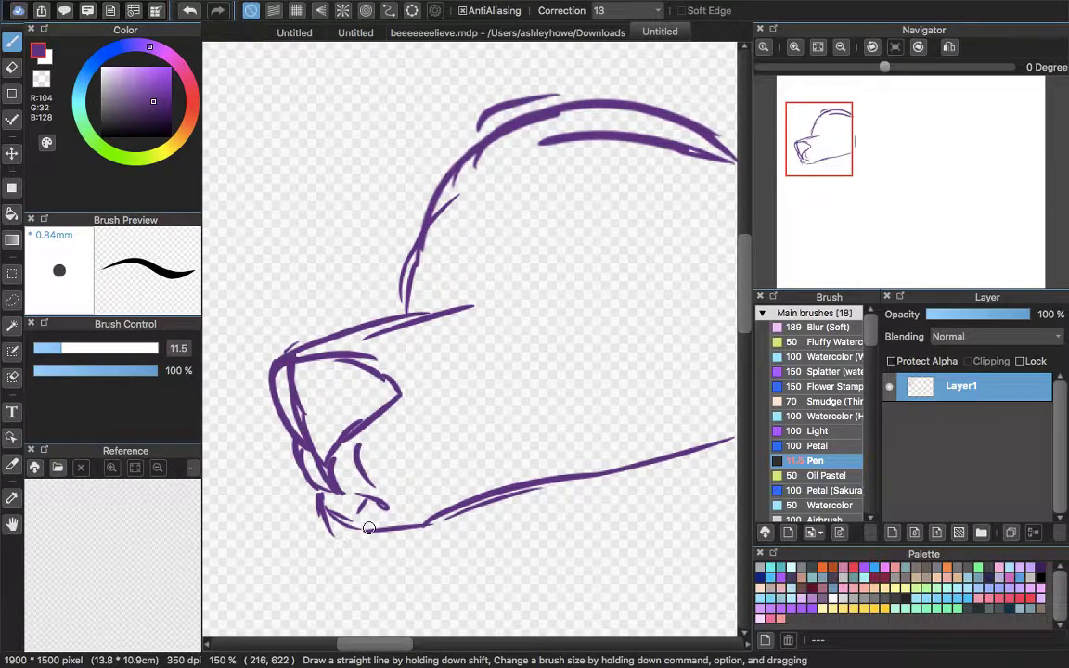
Clear the head sketch and start a new one with a large forehead arc, a short brow stroke and a slanted muzzle bridge.
key(Delete)
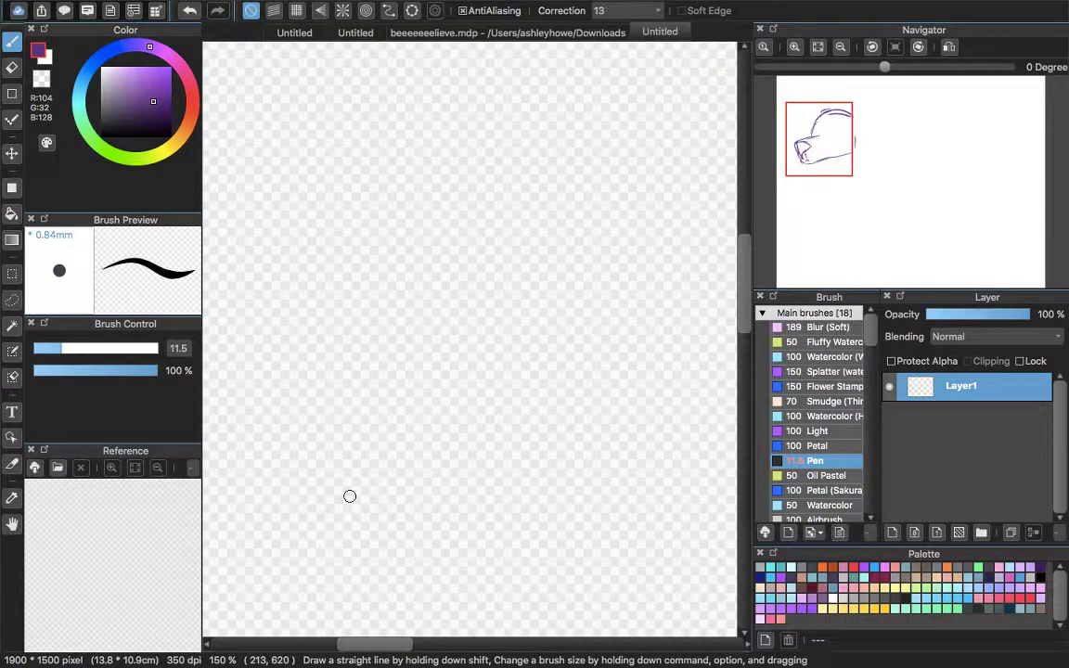
drag(320, 288, 596, 137)
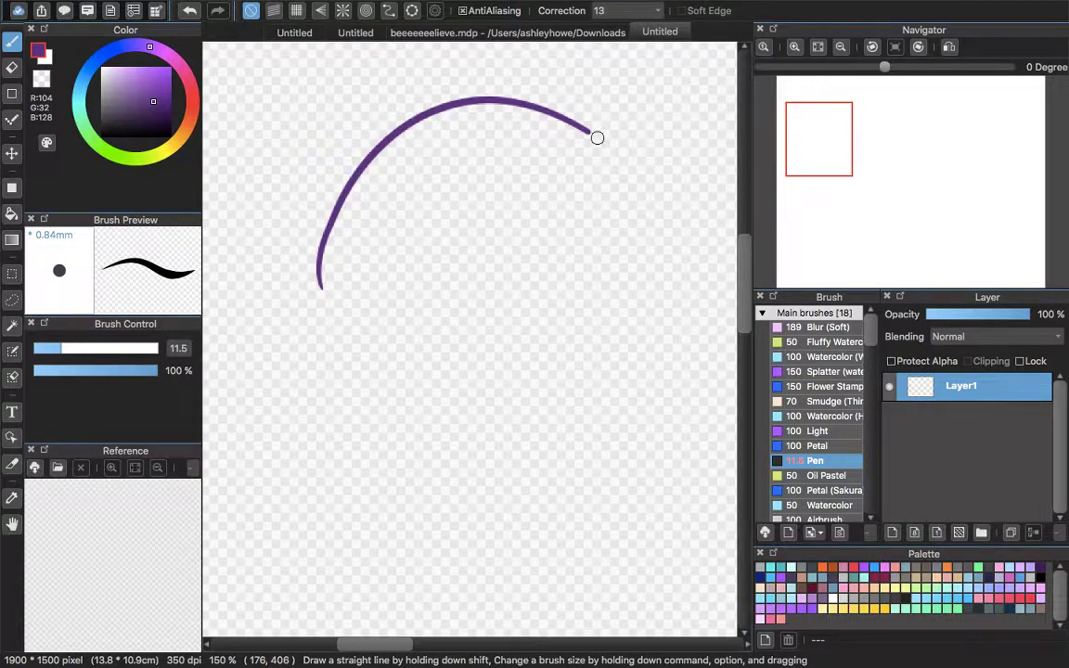
drag(596, 137, 331, 351)
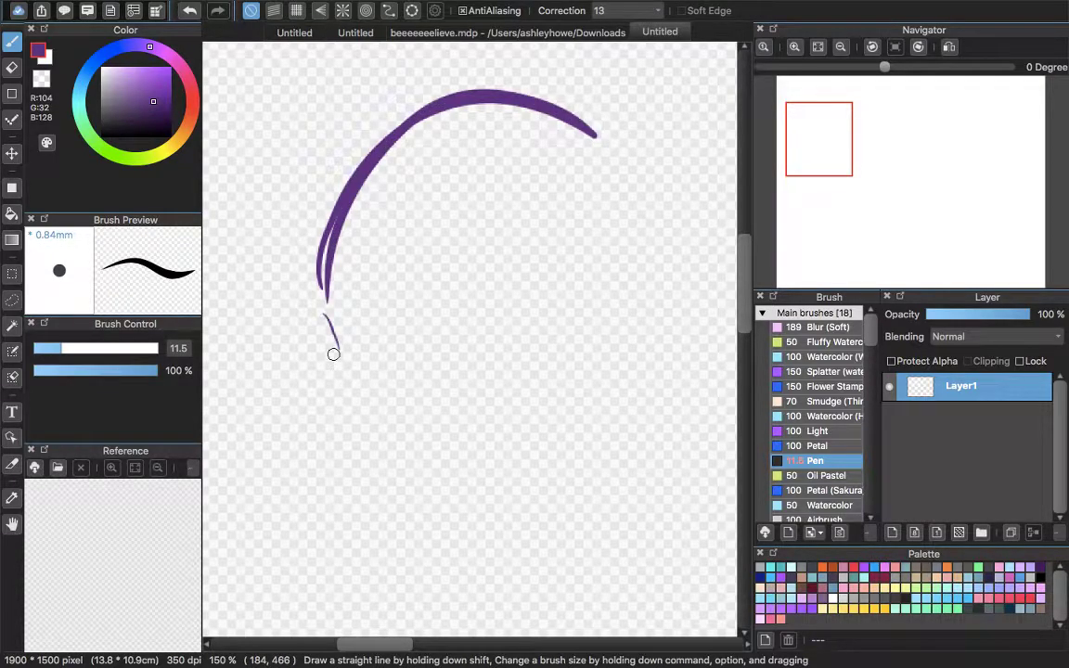
drag(252, 439, 402, 296)
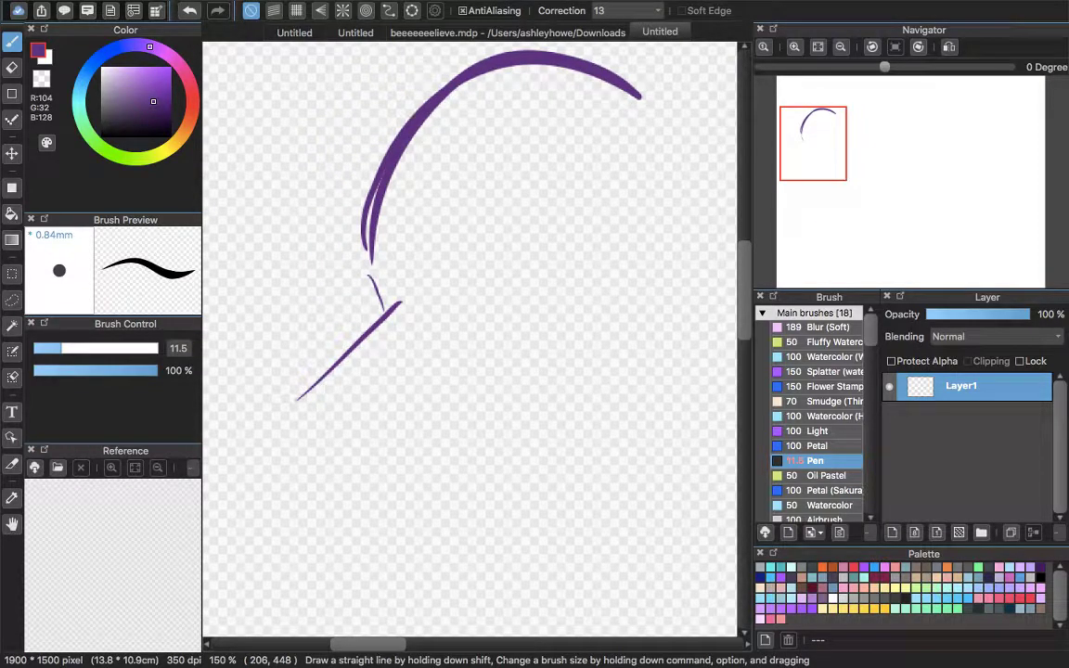
Draw the rounded muzzle front, the lower jaw line rising backward, and a curved stroke for the back of the head.
drag(287, 411, 339, 481)
mouse_move(305, 434)
mouse_down()
mouse_move(375, 483)
mouse_move(656, 379)
mouse_up()
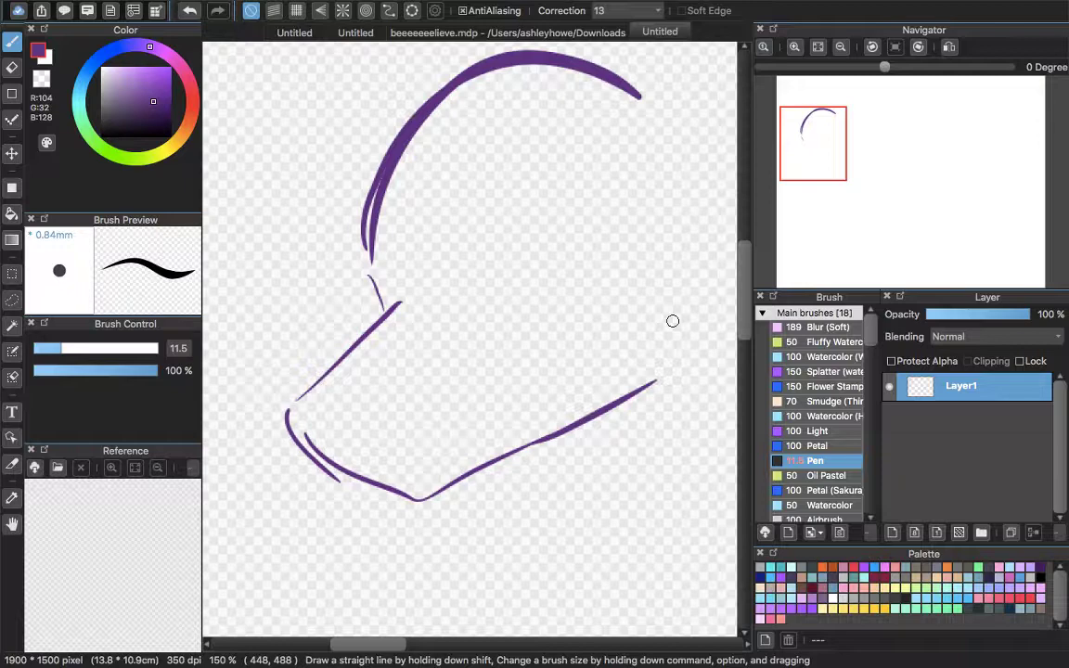
drag(657, 235, 659, 376)
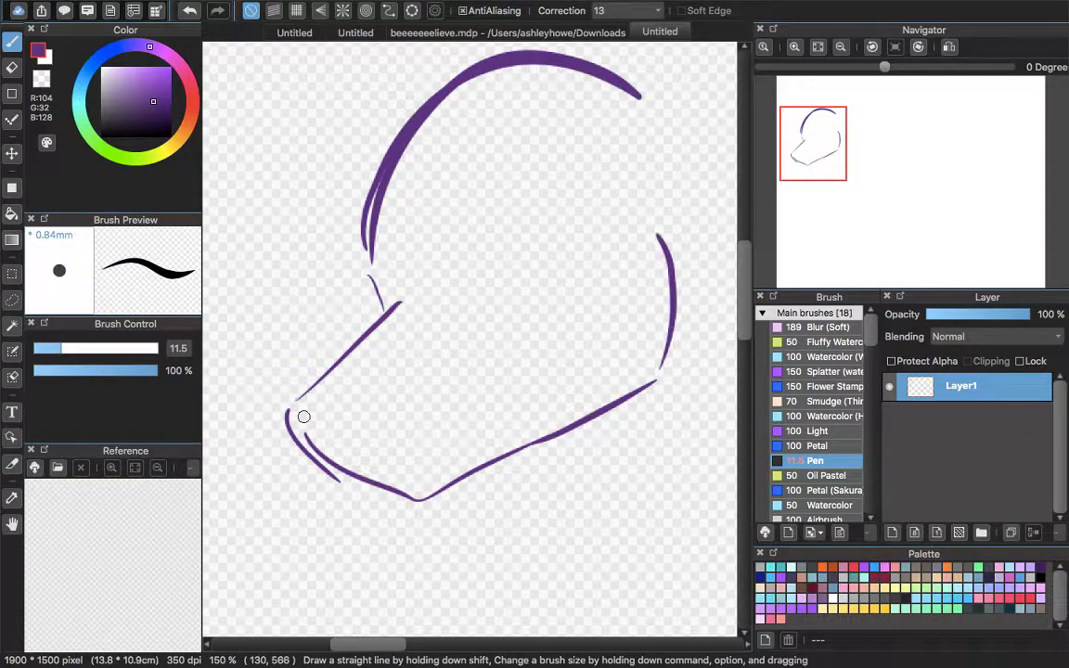
Outline a large nose at the muzzle tip with a rounded top, a curved rear edge and a thickened front.
drag(293, 407, 381, 446)
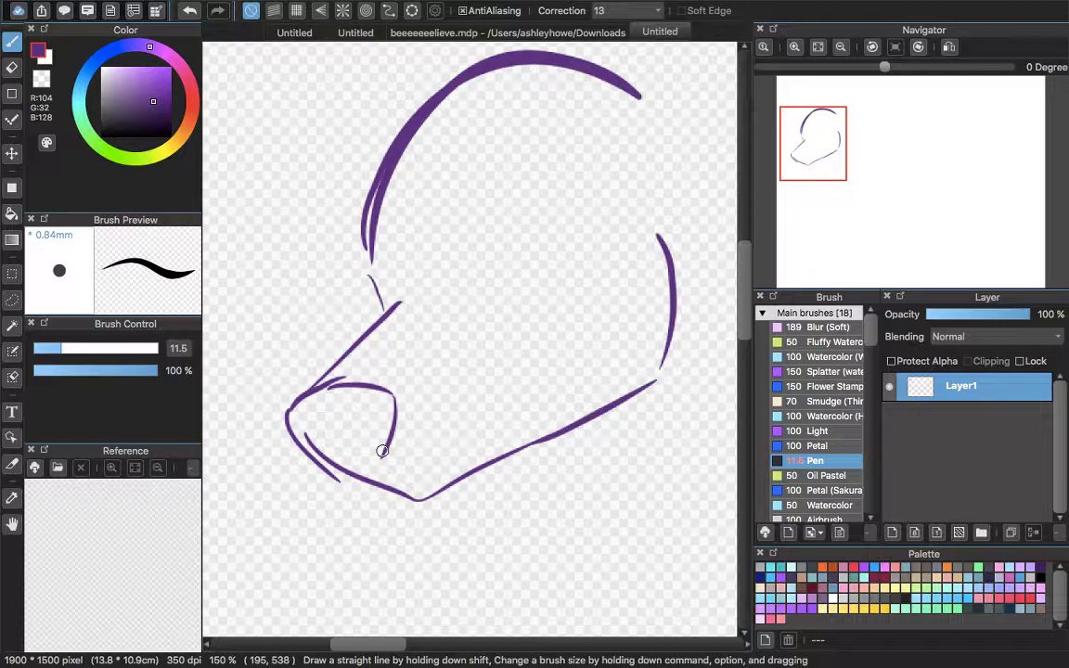
drag(382, 451, 368, 470)
drag(288, 400, 304, 451)
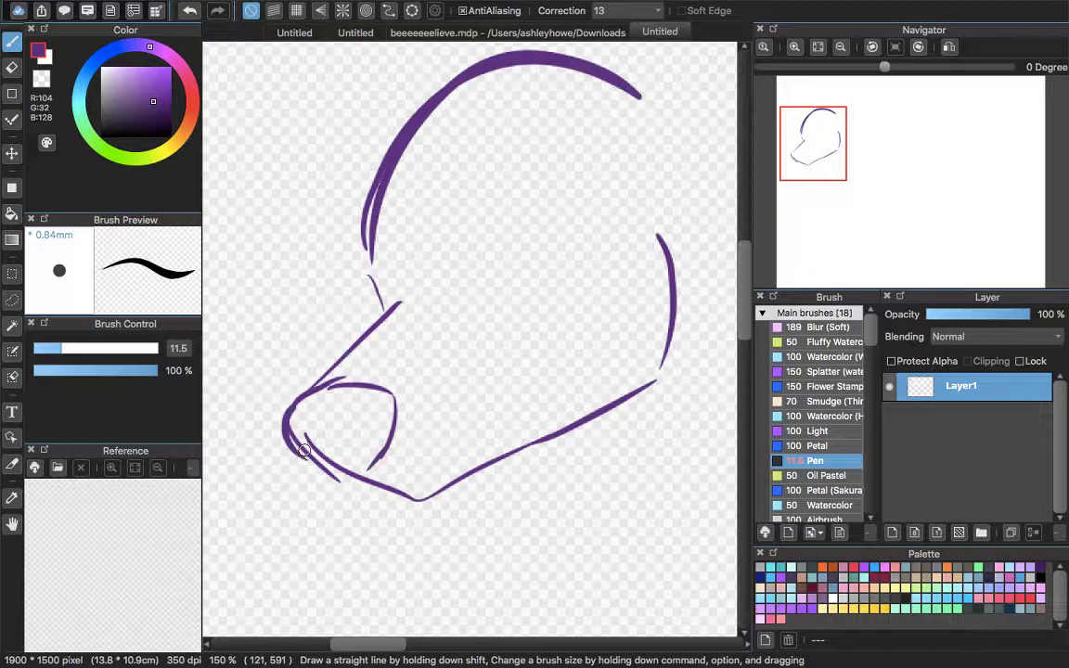
key(super+z)
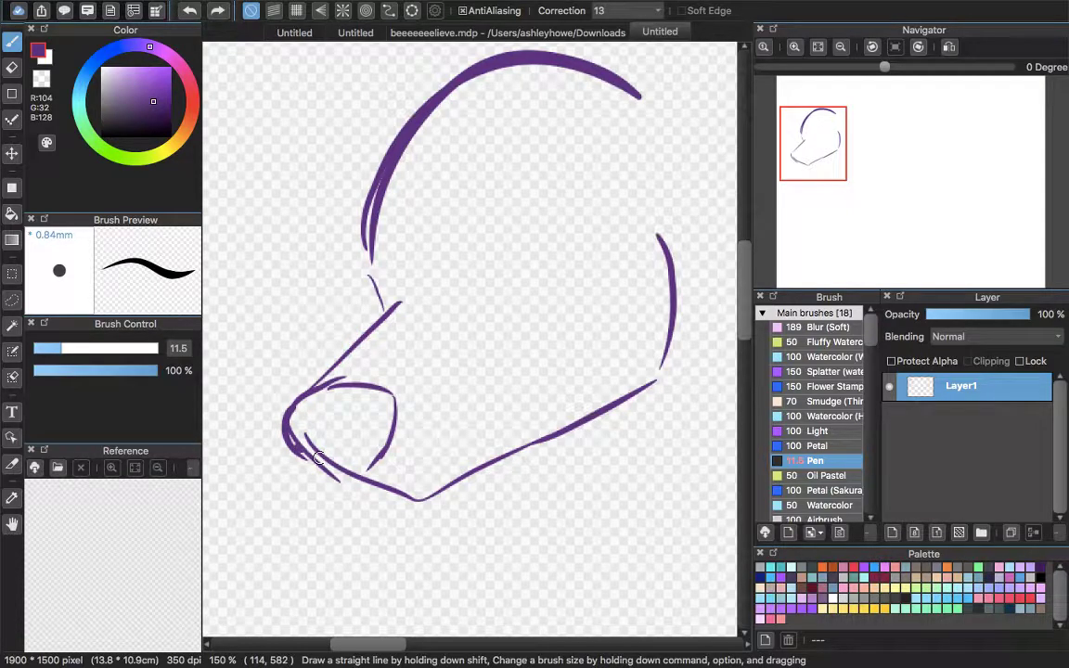
Rework the nose underside and chin with short lip strokes meeting the lower jaw line.
drag(317, 457, 379, 451)
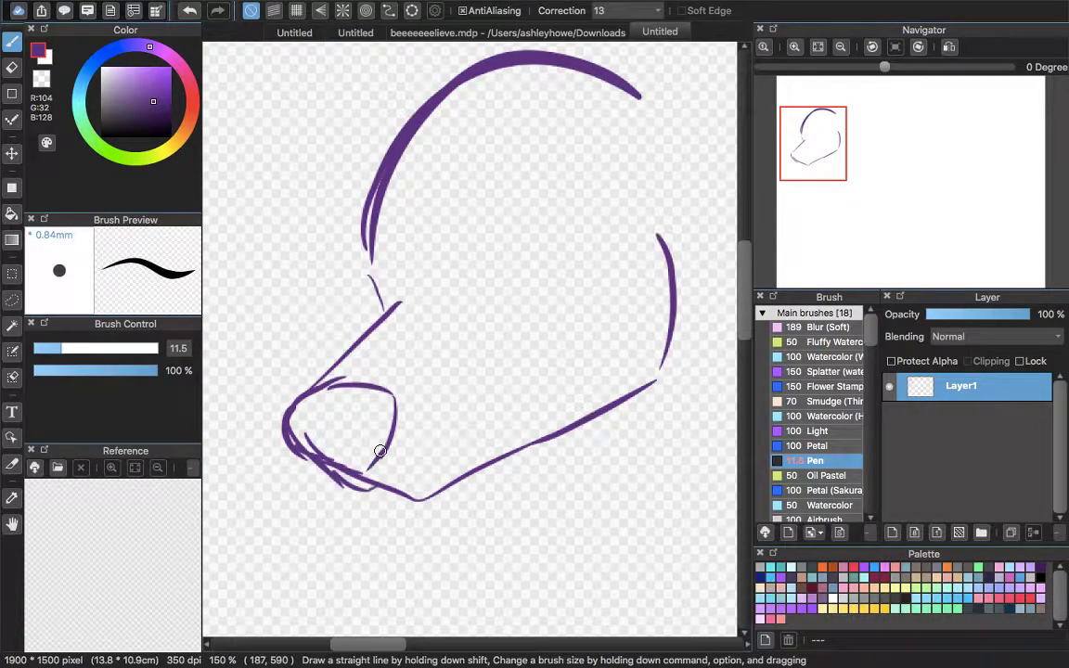
key(super+z)
mouse_move(370, 490)
mouse_down()
mouse_move(400, 503)
mouse_move(419, 475)
mouse_up()
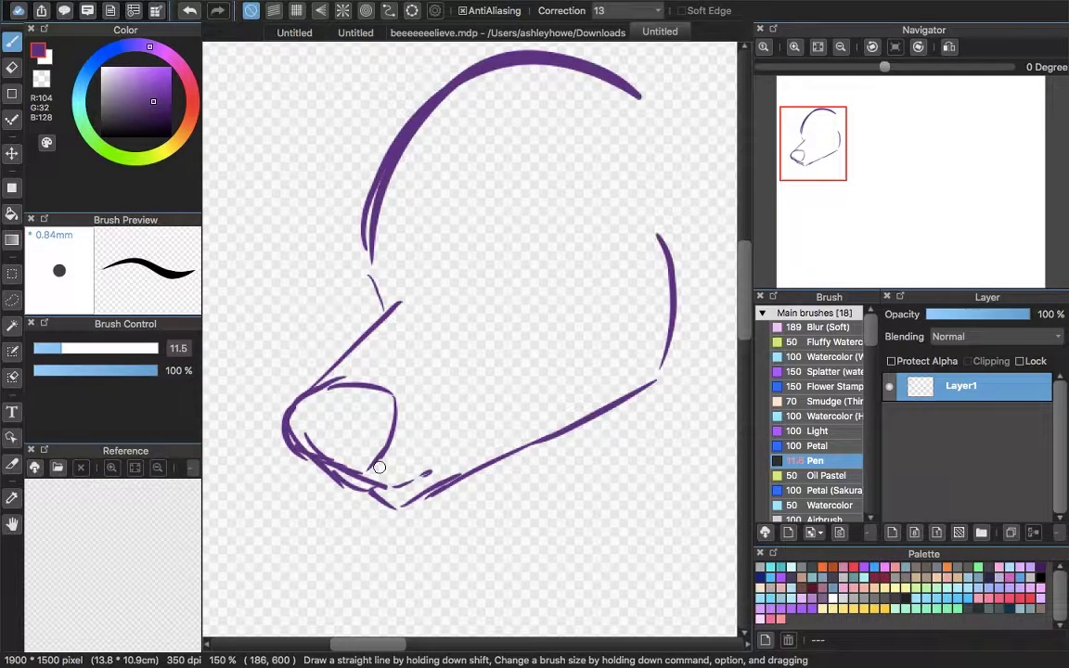
Erase the forehead arc, redraw it as overlapping curves meeting the muzzle bridge, and add small crease marks behind the nose.
key(e)
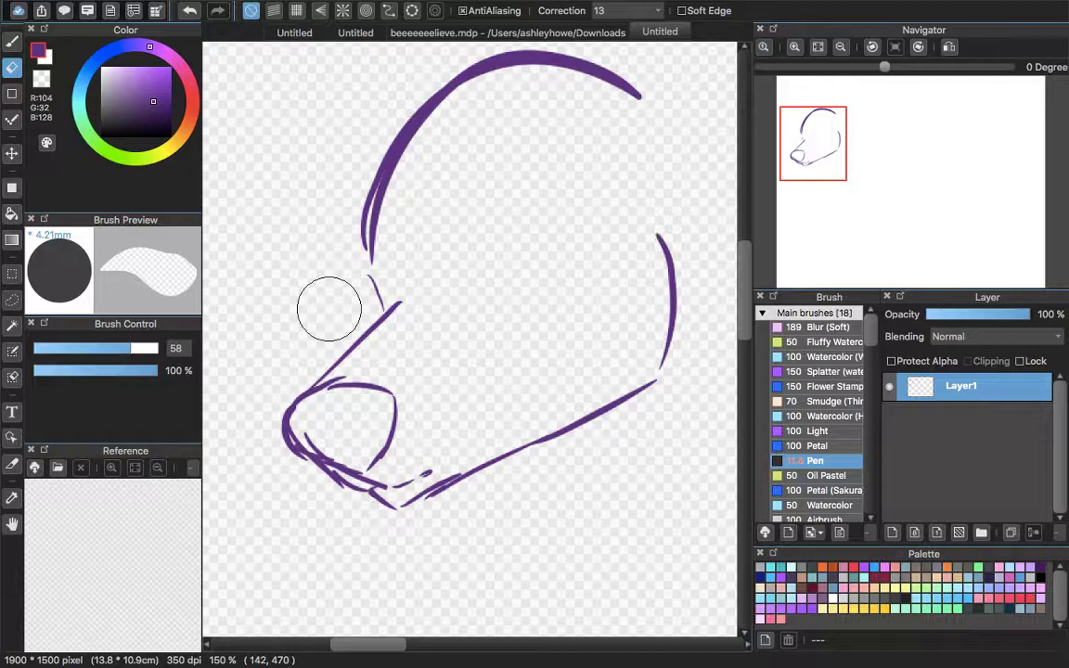
drag(422, 107, 550, 105)
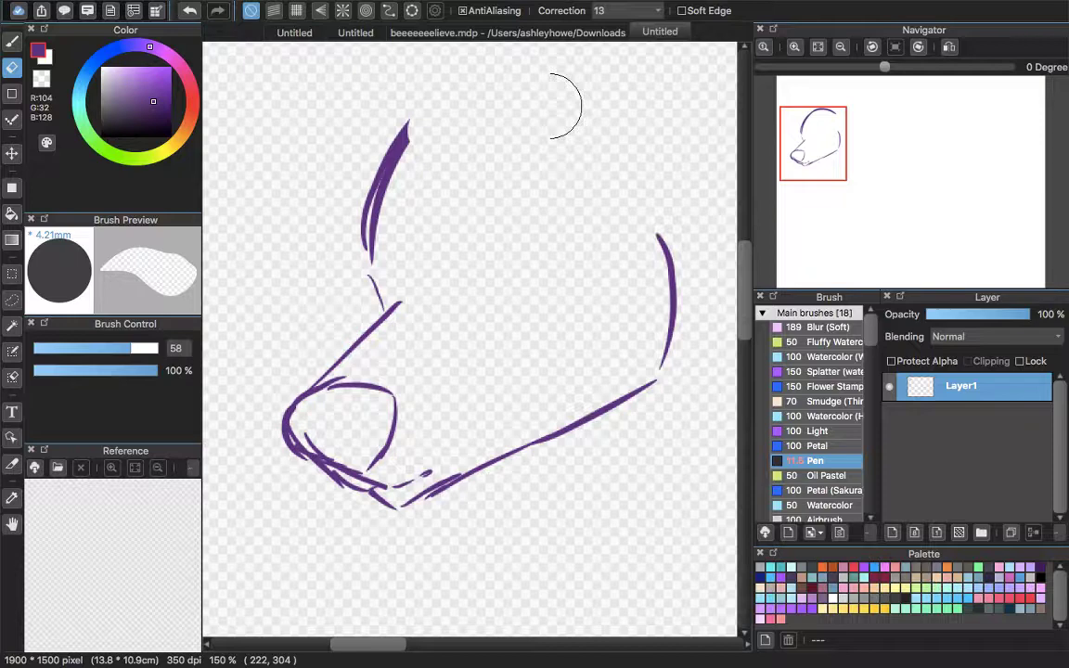
drag(550, 106, 472, 84)
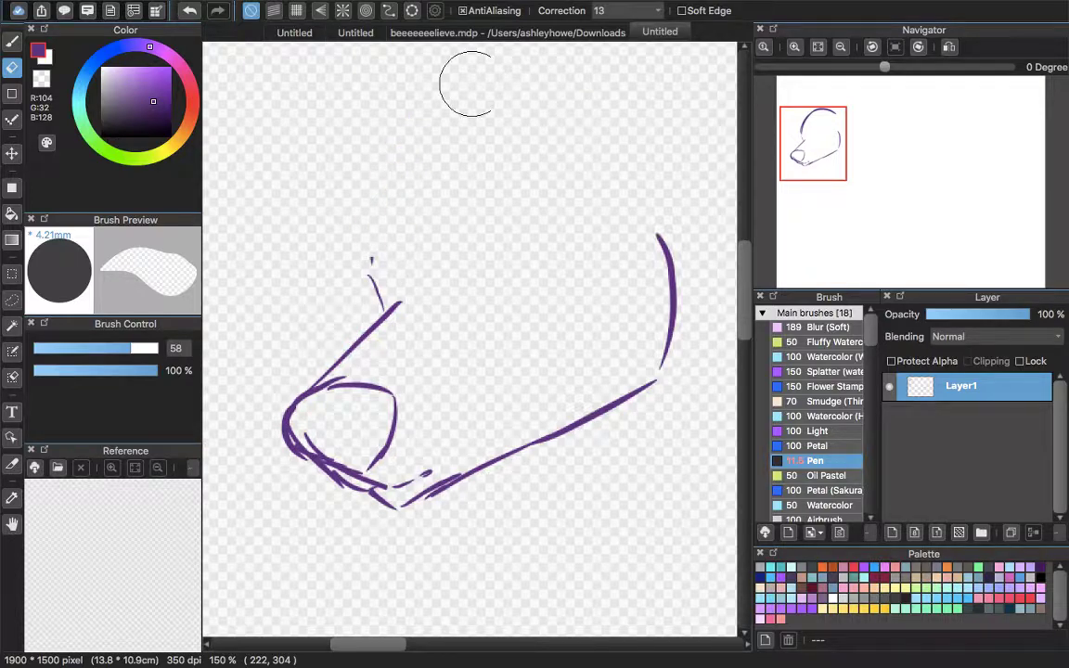
key(b)
drag(382, 303, 501, 67)
drag(404, 145, 615, 104)
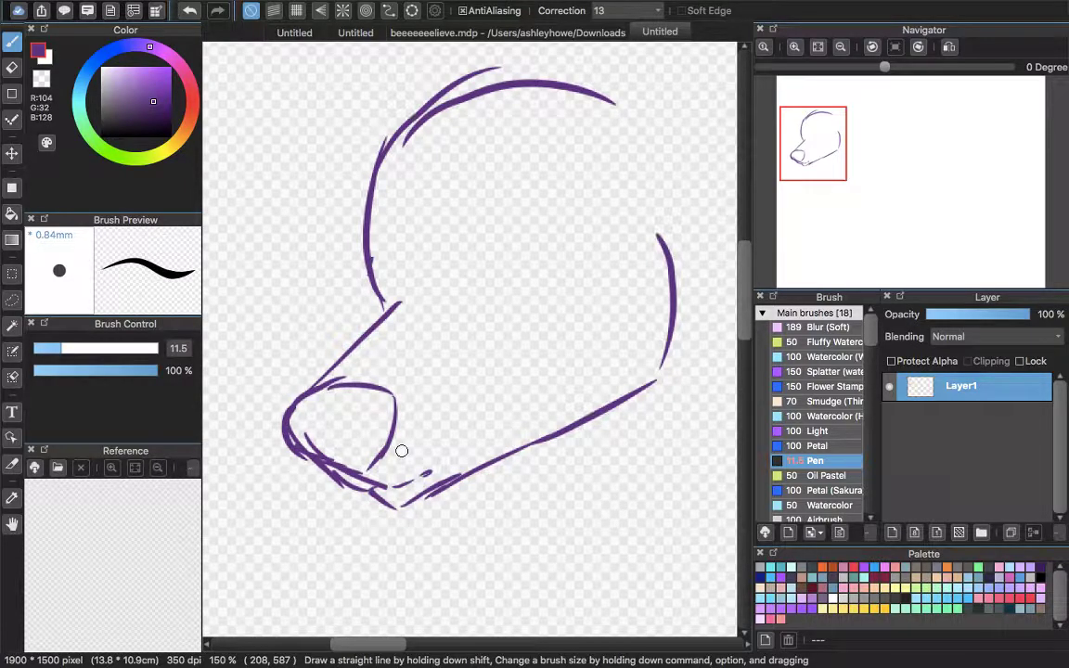
drag(400, 449, 425, 466)
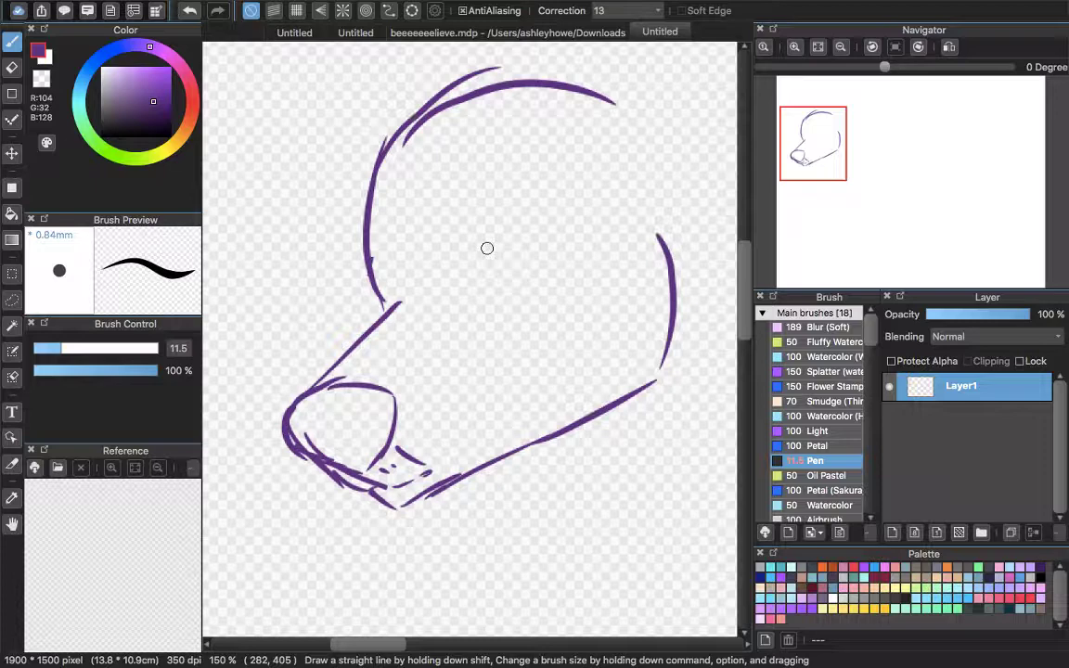
drag(444, 219, 598, 220)
drag(430, 271, 569, 234)
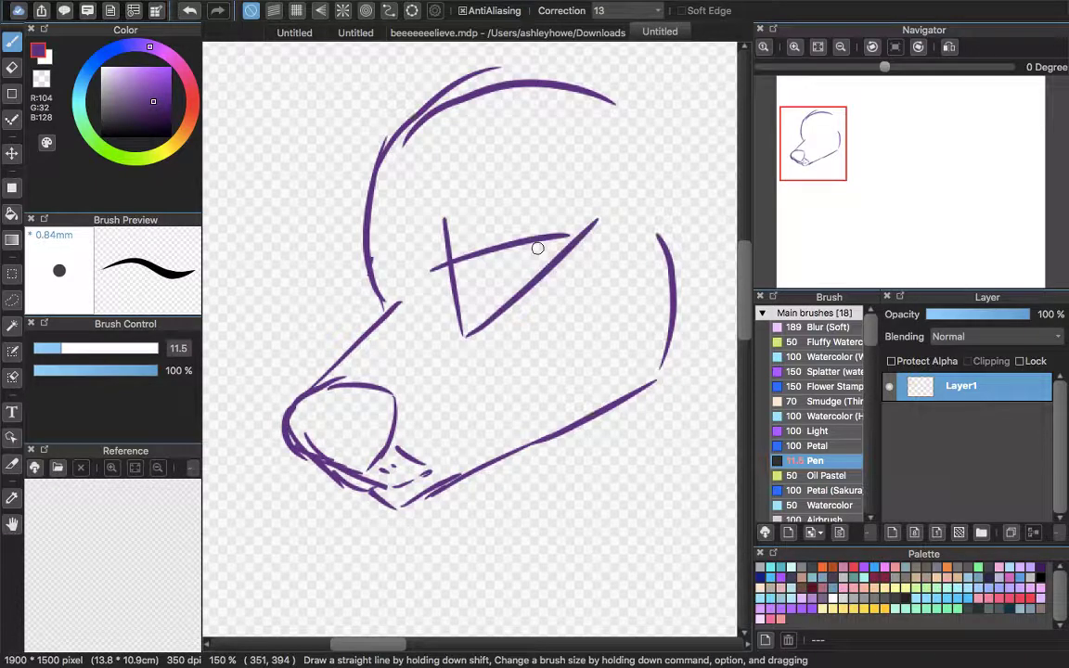
key(super+z)
key(super+z)
mouse_move(446, 197)
mouse_down()
mouse_move(448, 245)
mouse_move(627, 207)
mouse_up()
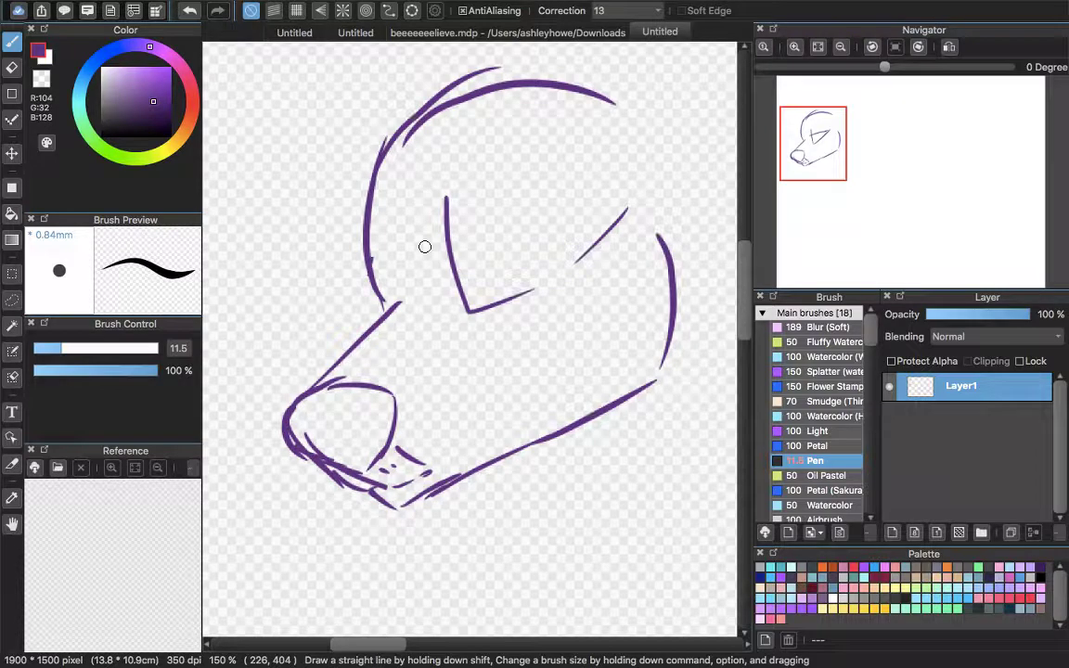
key(super+z)
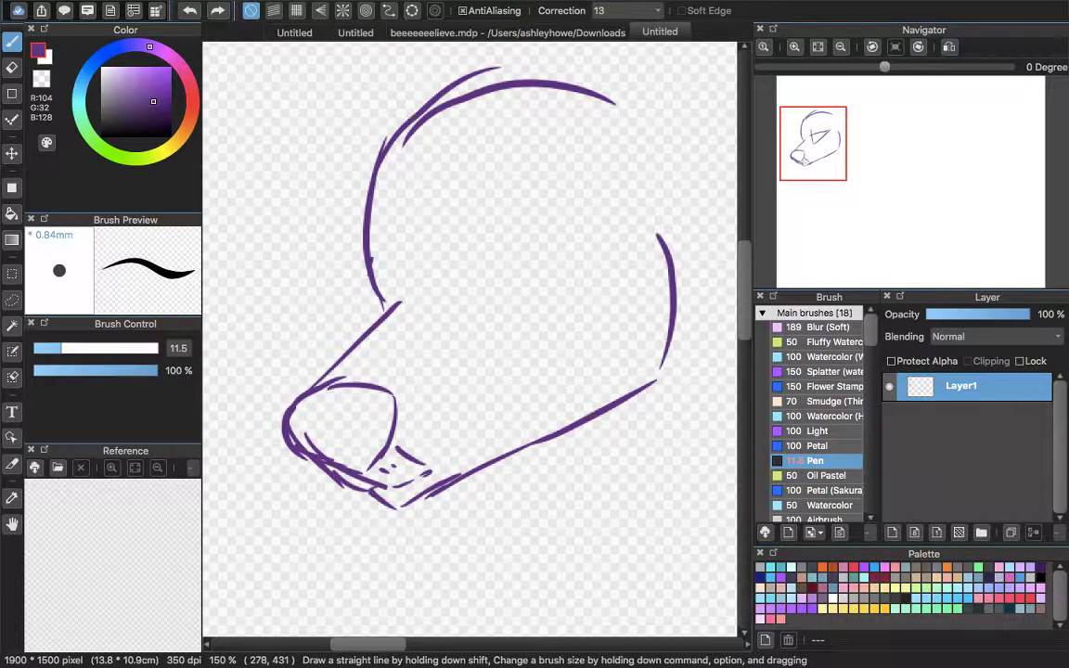
Erase the short crease stroke behind the nose.
key(e)
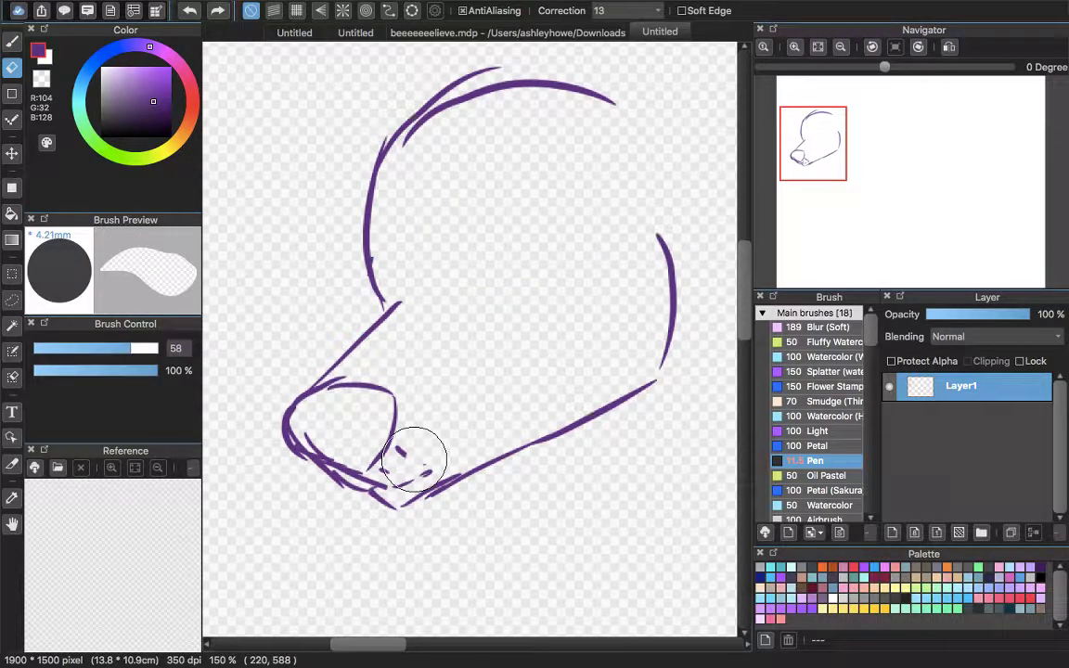
mouse_move(414, 459)
mouse_down()
mouse_move(424, 448)
mouse_move(429, 461)
mouse_up()
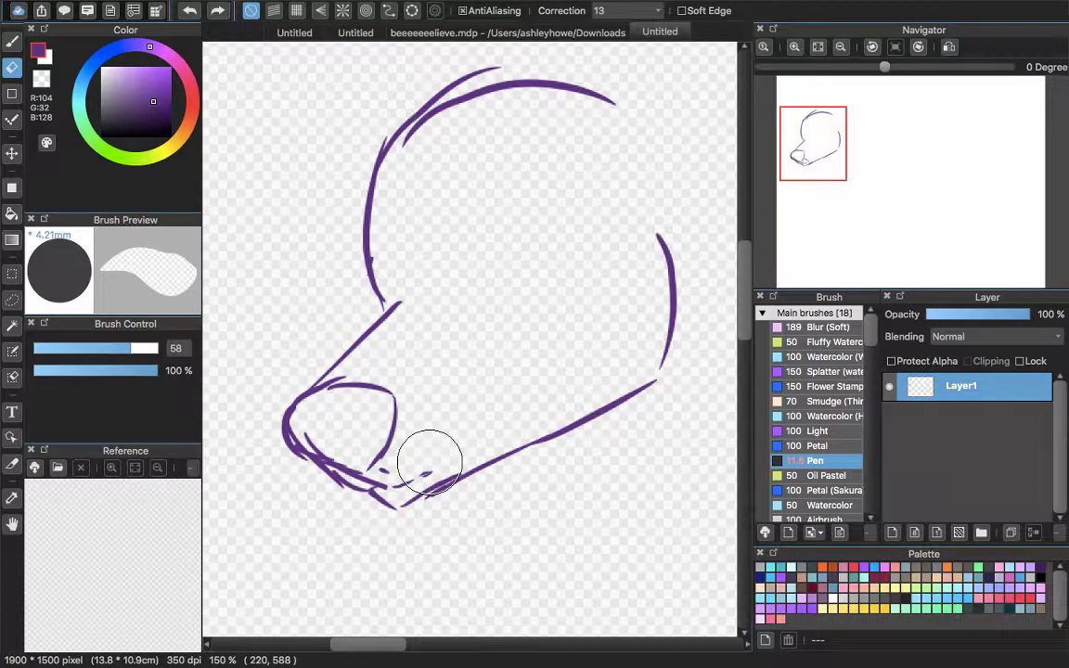
key(b)
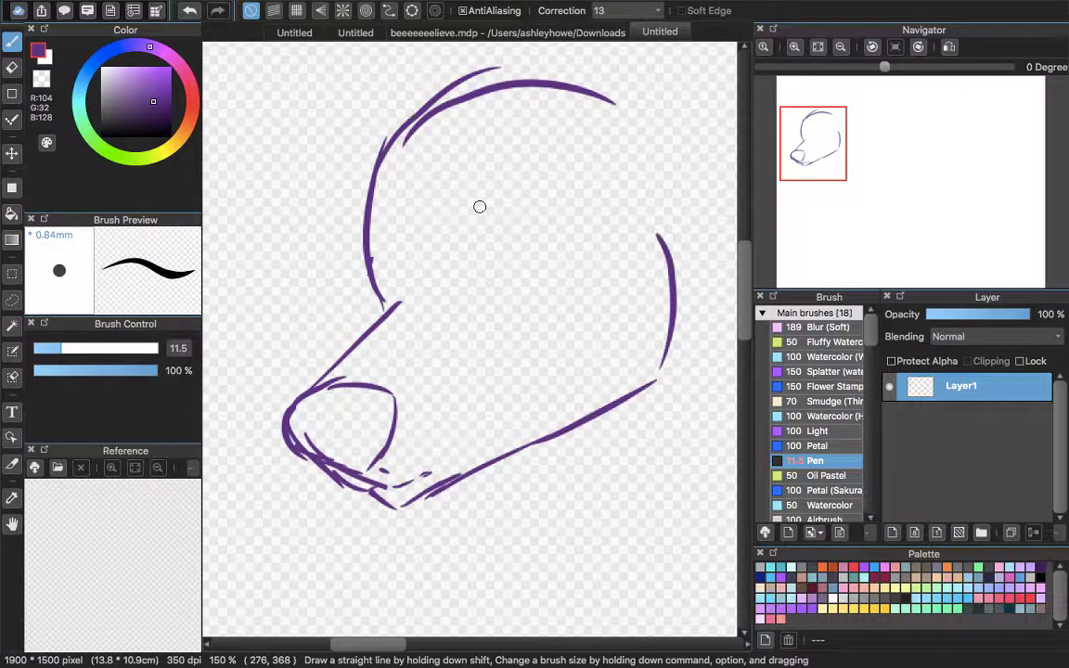
drag(304, 436, 381, 405)
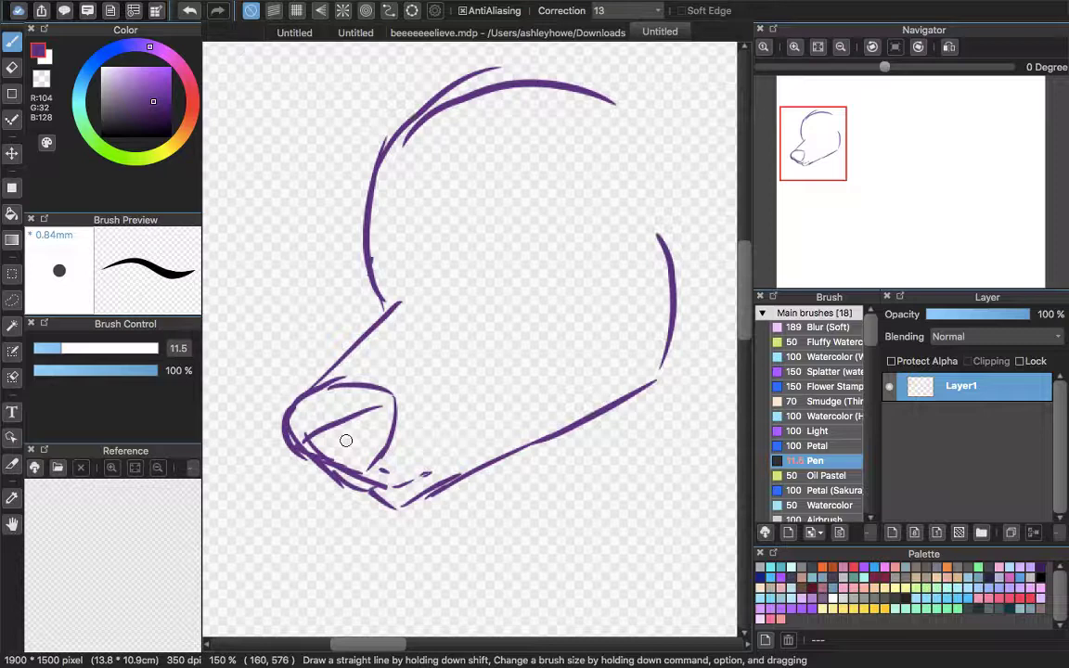
key(super+z)
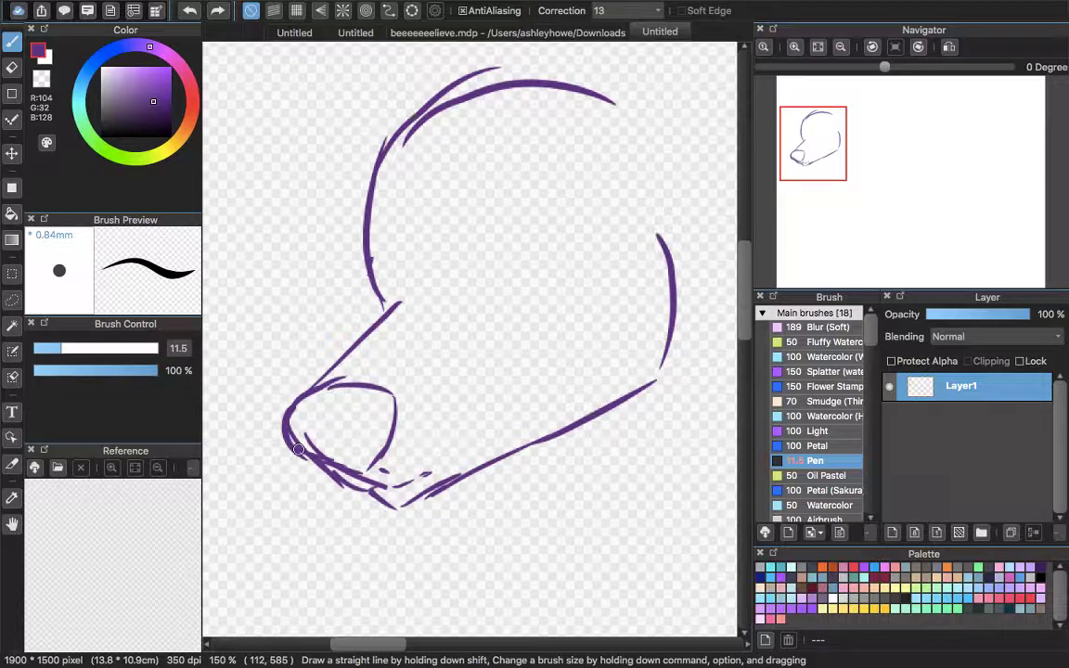
Erase the front edge of the nose and redraw it slightly farther back with thick, rounded strokes, undoing the last stroke.
key(e)
drag(298, 449, 312, 442)
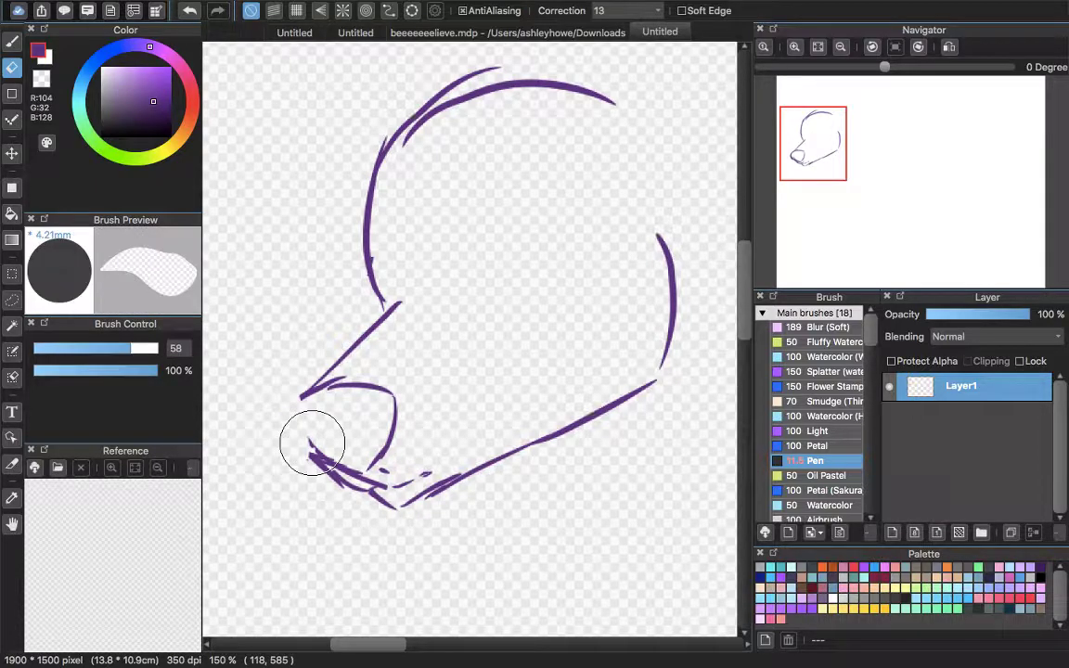
key(b)
mouse_move(301, 397)
mouse_down()
mouse_move(313, 456)
mouse_move(397, 468)
mouse_up()
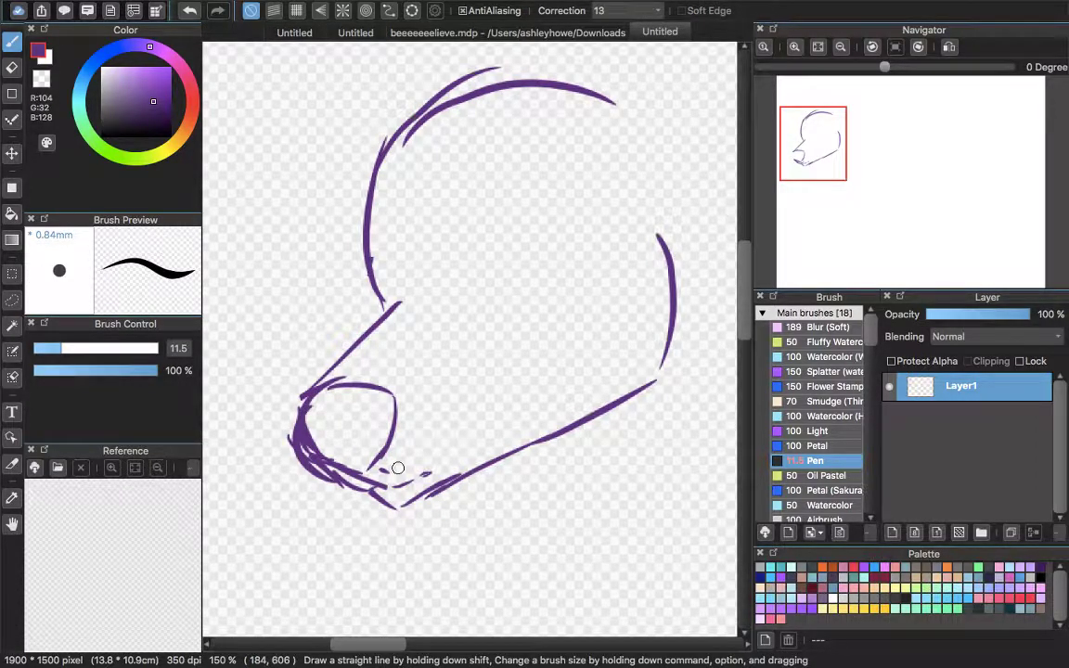
key(super+z)
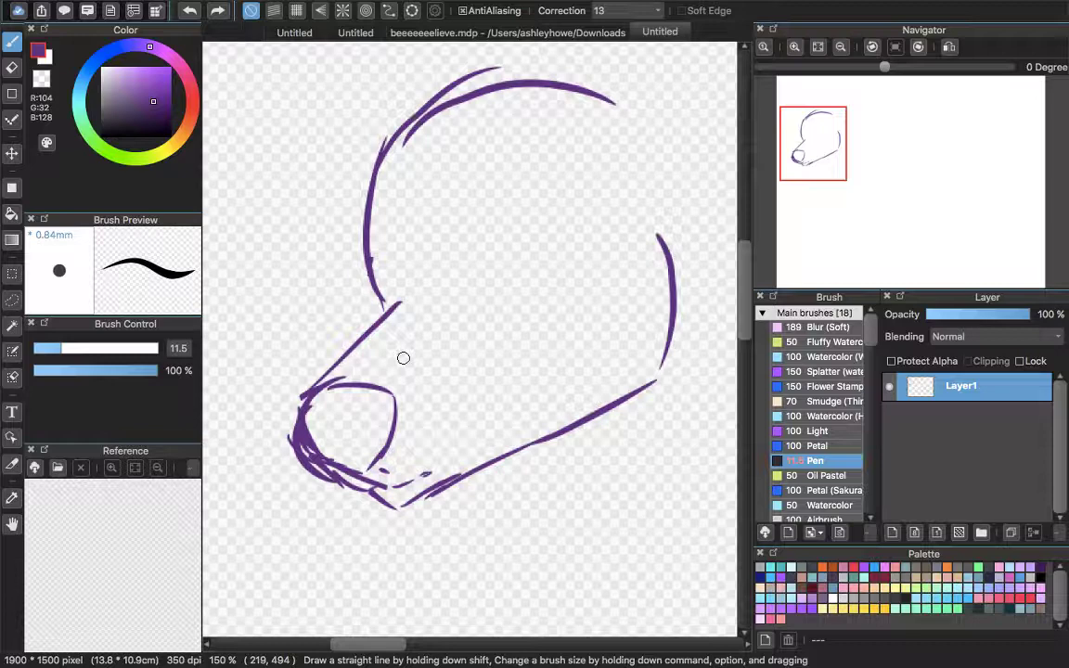
Erase the straight muzzle bridge and redraw it as a gently curved line from the nose up to the brow.
key(e)
drag(361, 329, 322, 363)
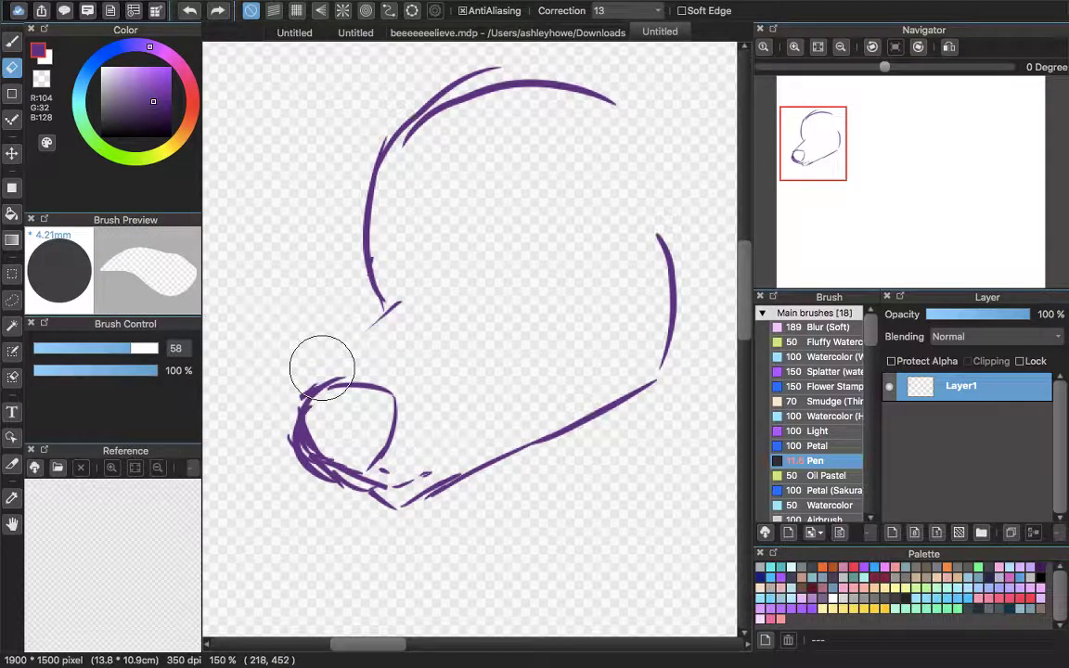
key(b)
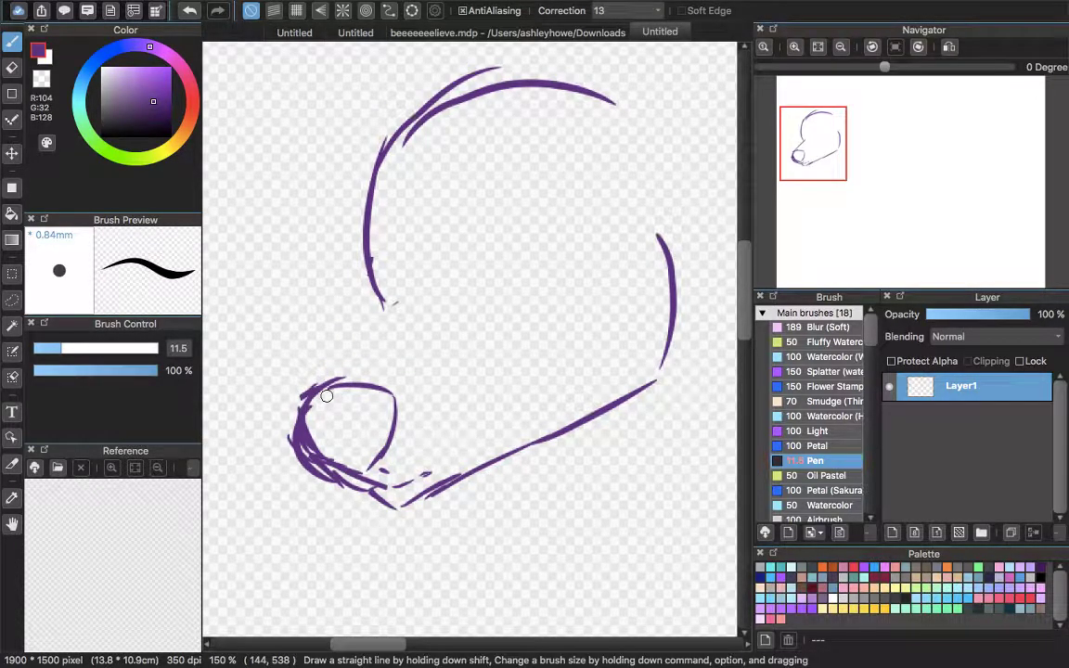
drag(306, 394, 420, 292)
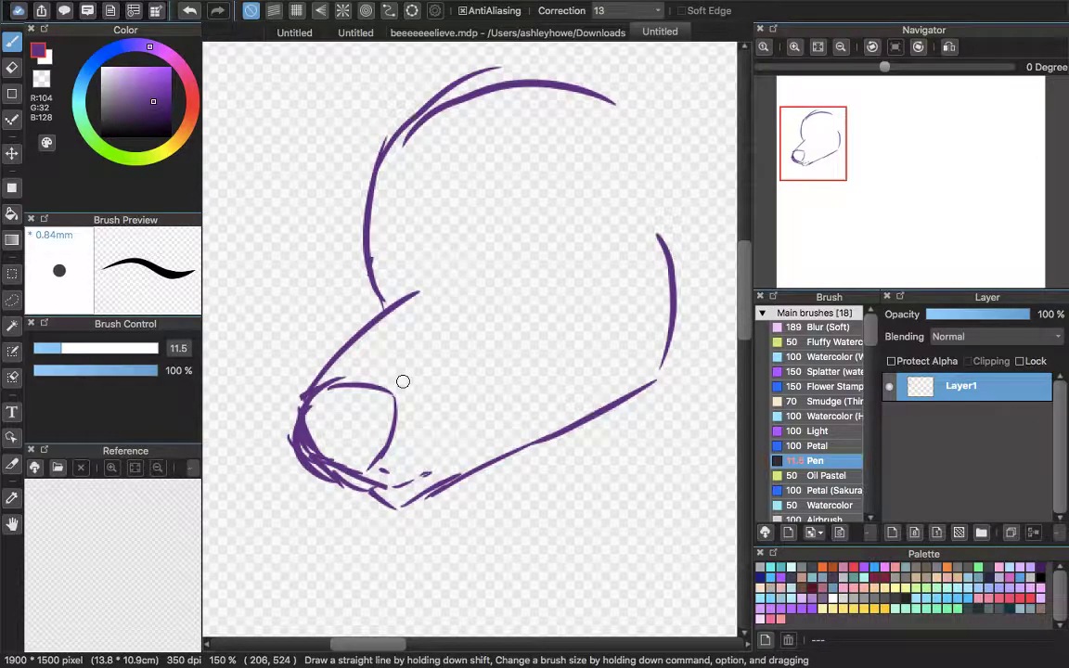
Sketch two short contour strokes along the side of the muzzle behind the nose, and clear the sketch layer.
drag(403, 376, 460, 340)
drag(461, 324, 476, 308)
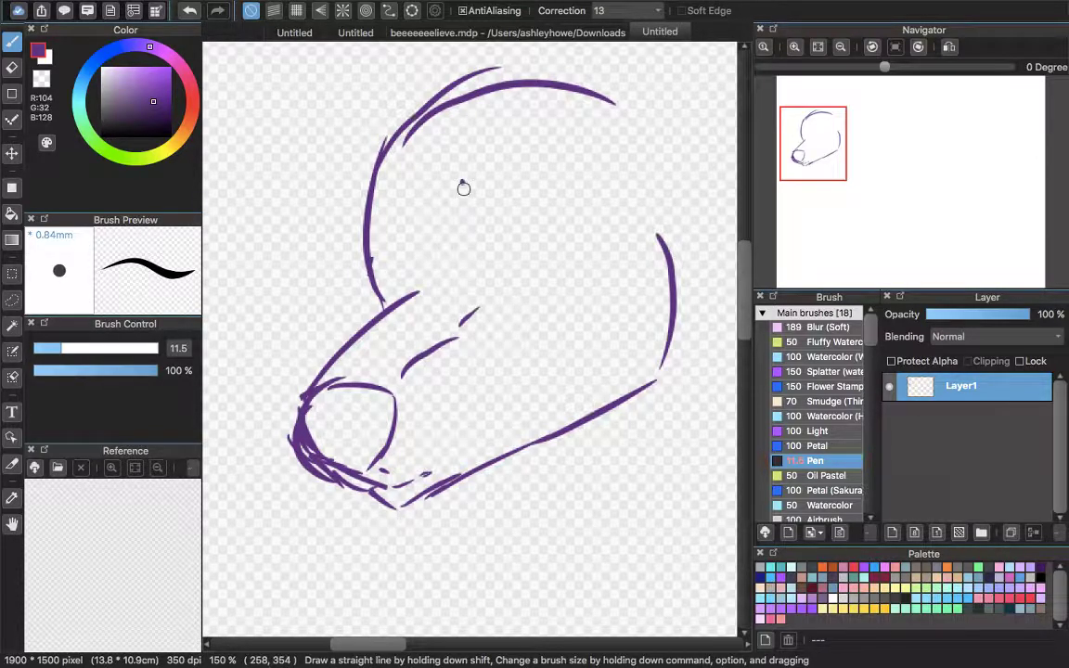
key(Delete)
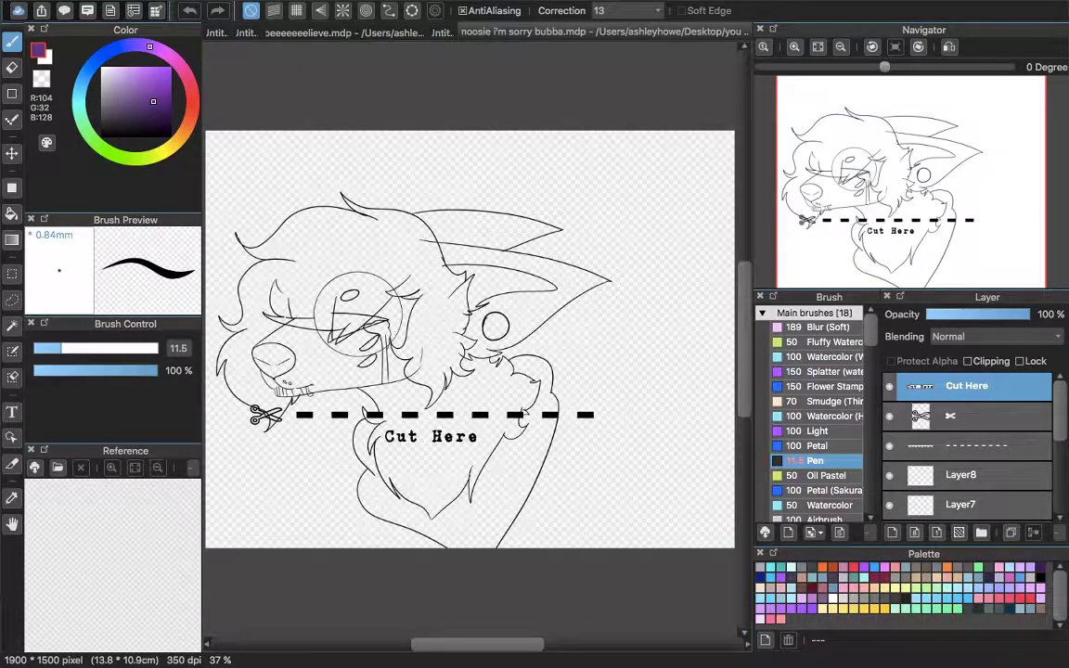
Show the purple rough sketch layer beneath the canine's black line art.
scroll(450, 292, up, 5)
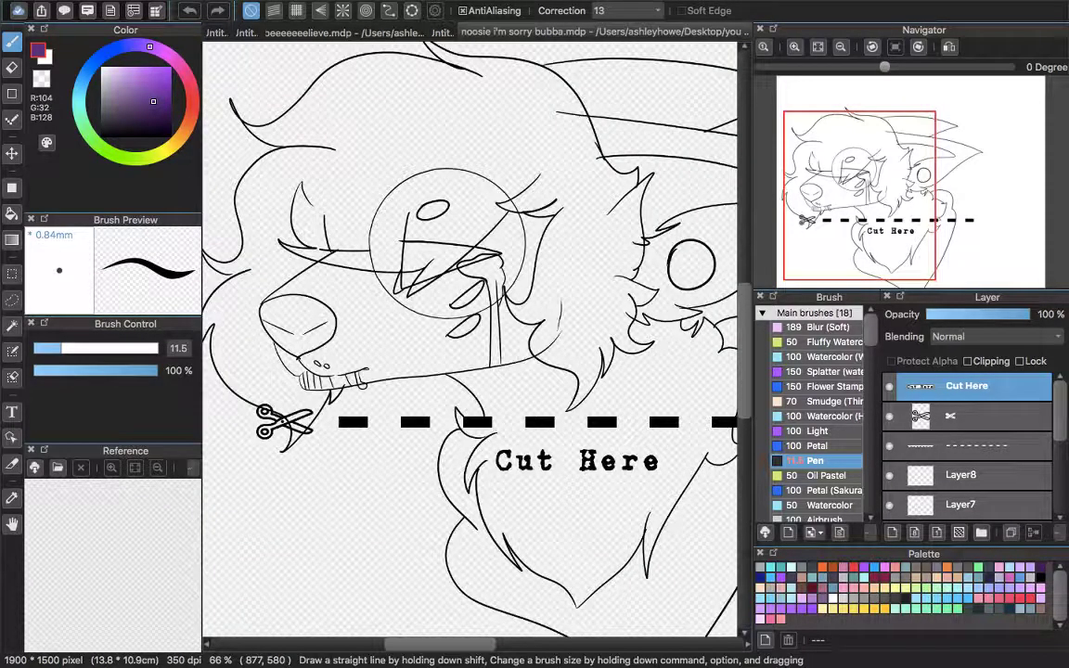
scroll(469, 338, left, 3)
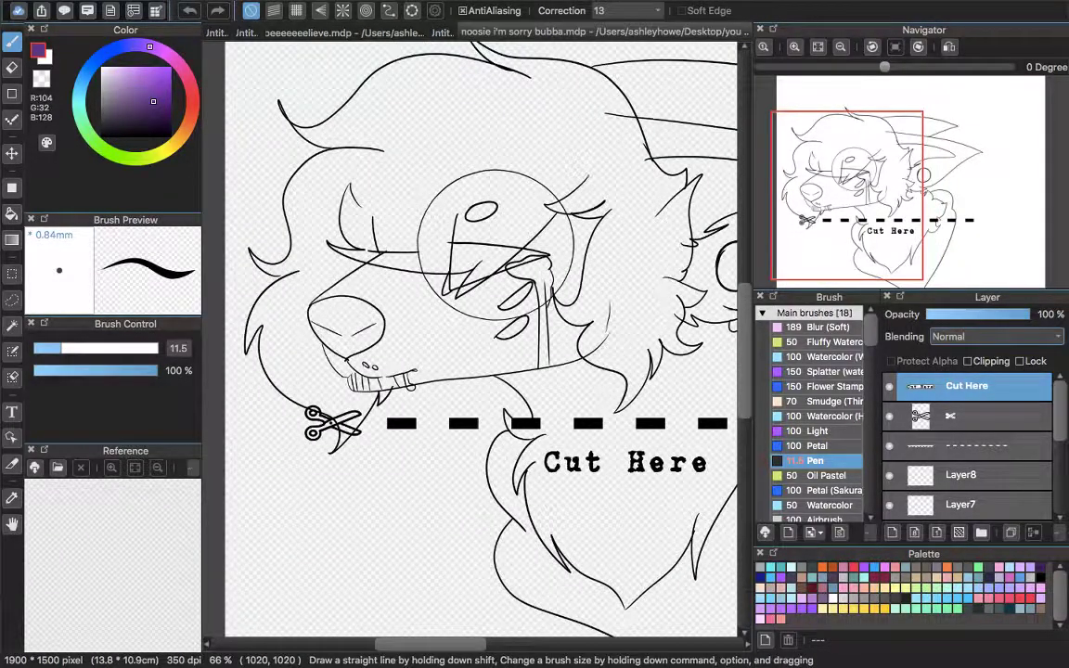
scroll(967, 455, down, 5)
click(889, 477)
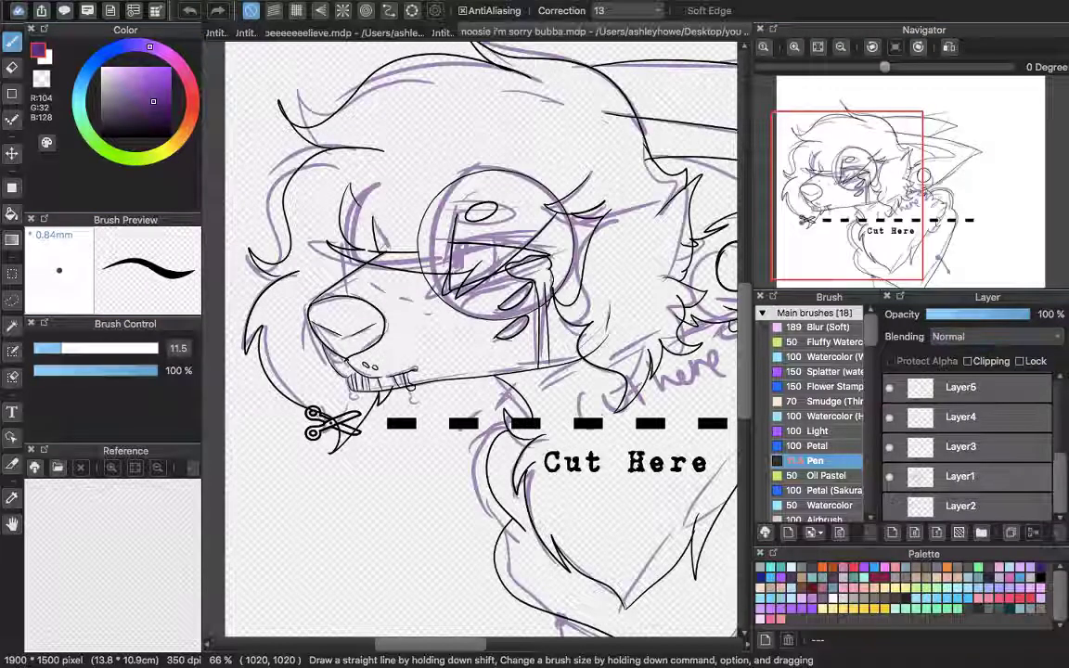